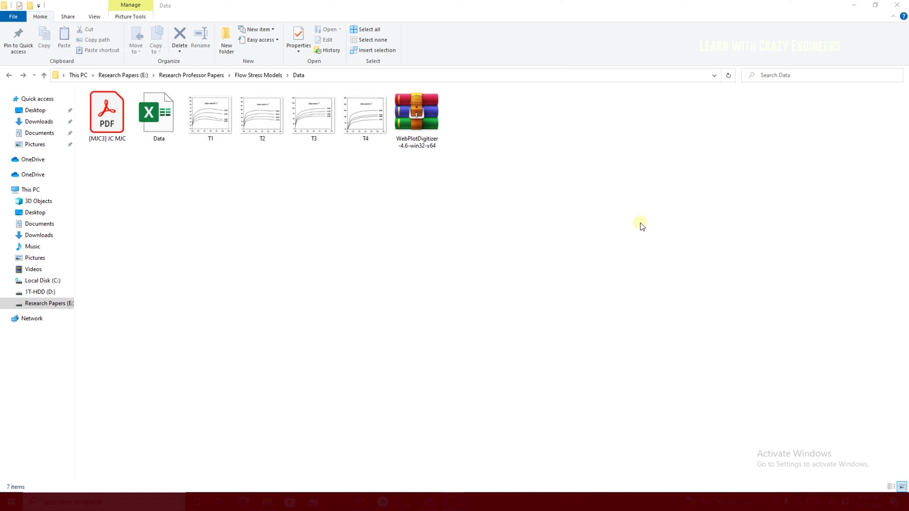
Open the "[MJC3] JC MJC" PDF from the Data folder and examine the Johnson Cook model title on its first page
click(112, 125)
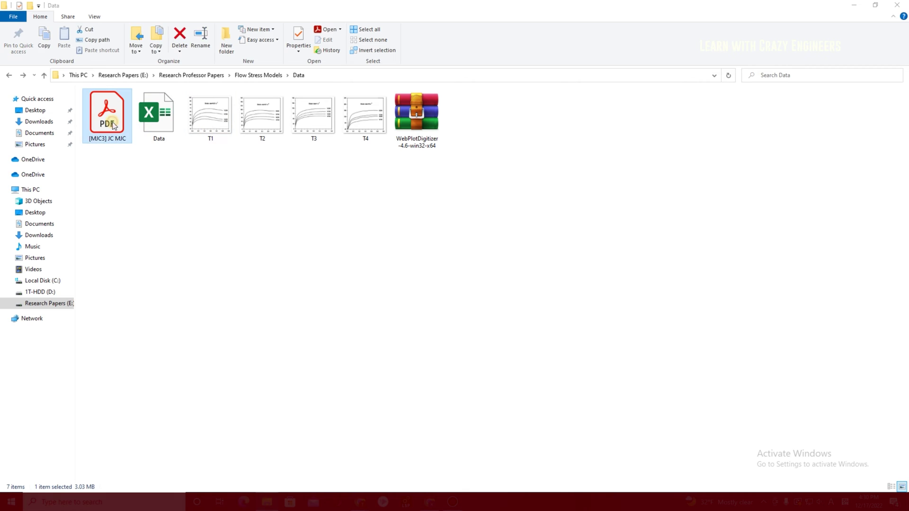
double_click(114, 126)
scroll(413, 269, up, 2)
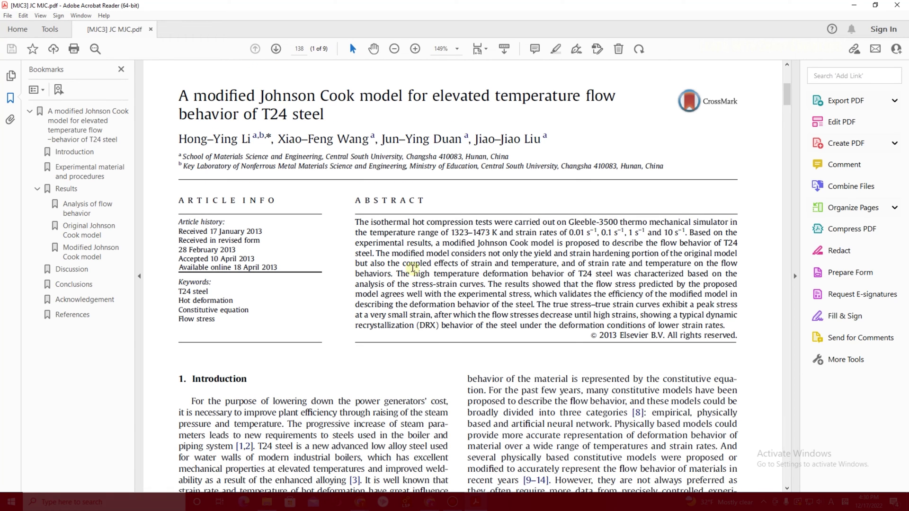
scroll(413, 269, up, 2)
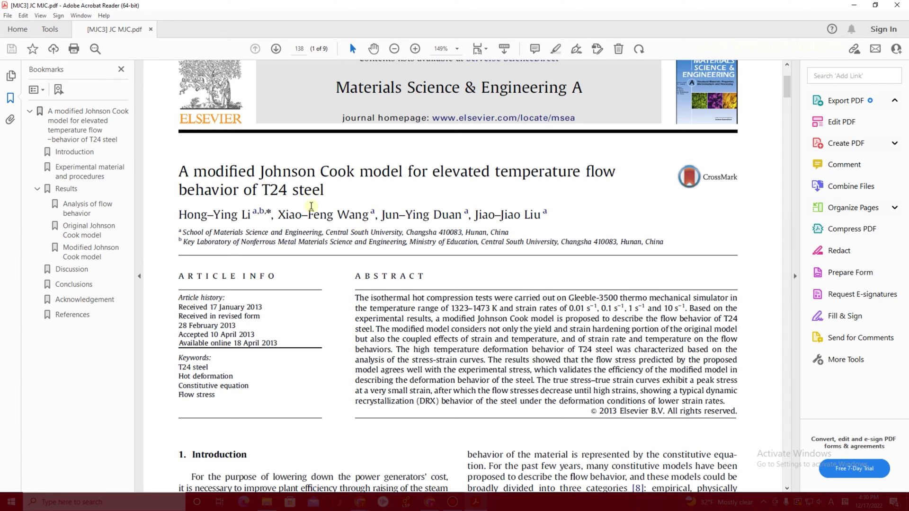
drag(260, 171, 403, 170)
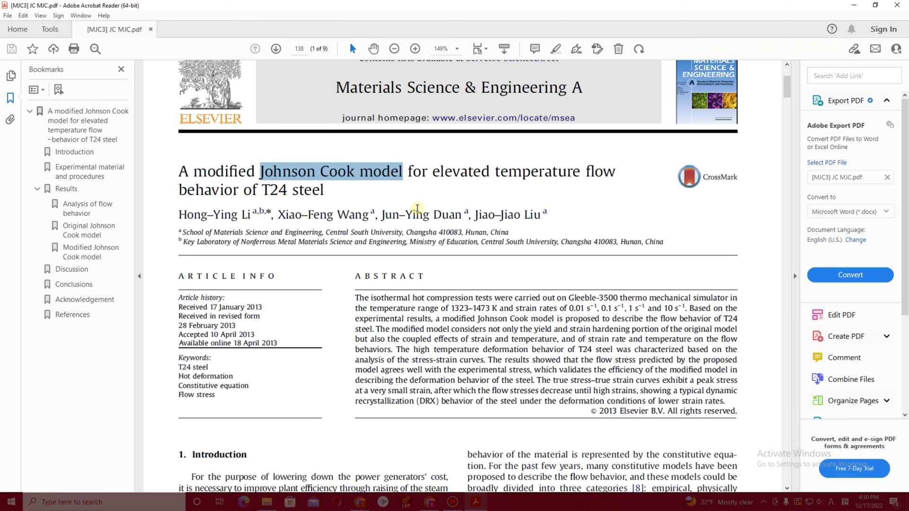
click(408, 176)
Go to page 140 of the paper and examine the Fig. 2 true stress–strain curves and the T24 steel caption
scroll(385, 194, down, 2)
drag(789, 87, 790, 167)
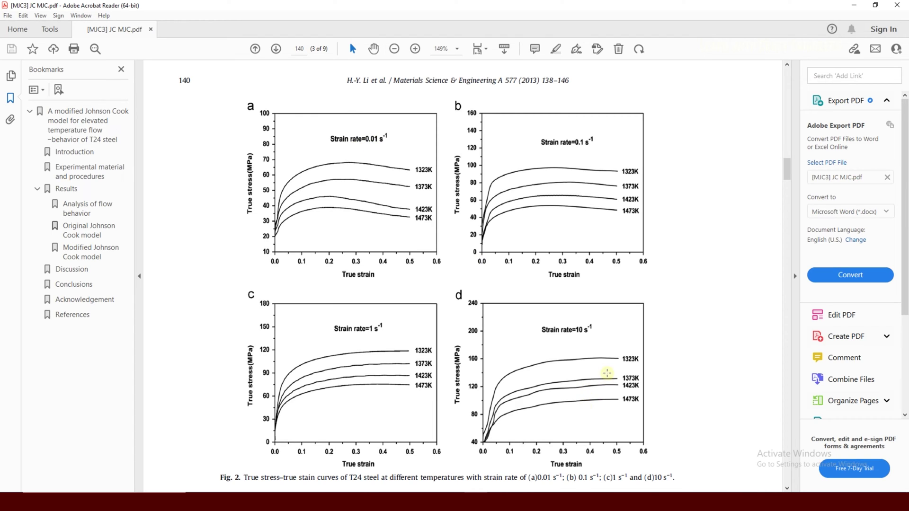
scroll(594, 353, down, 1)
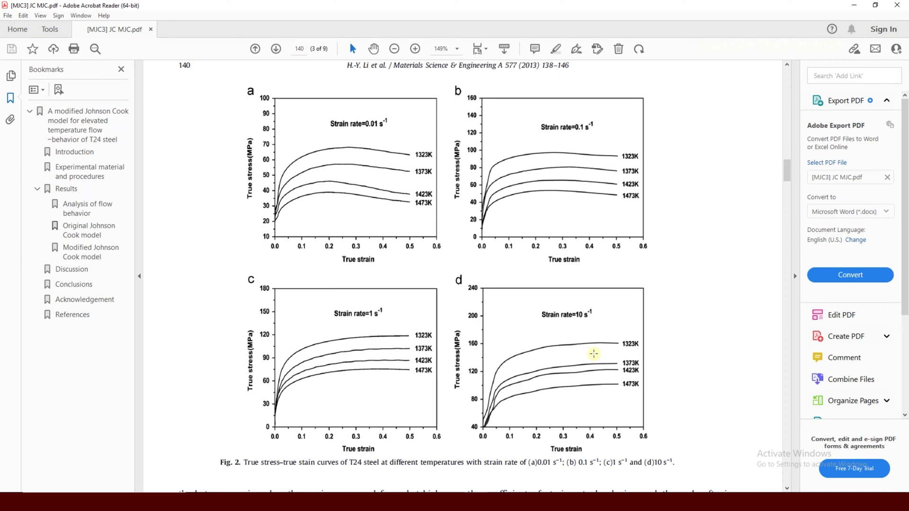
scroll(593, 353, down, 1)
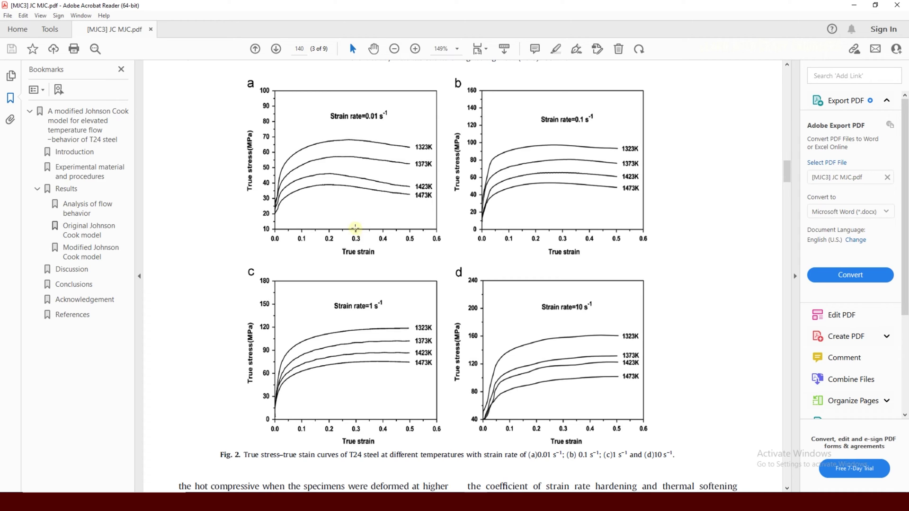
scroll(355, 230, down, 1)
scroll(356, 233, down, 1)
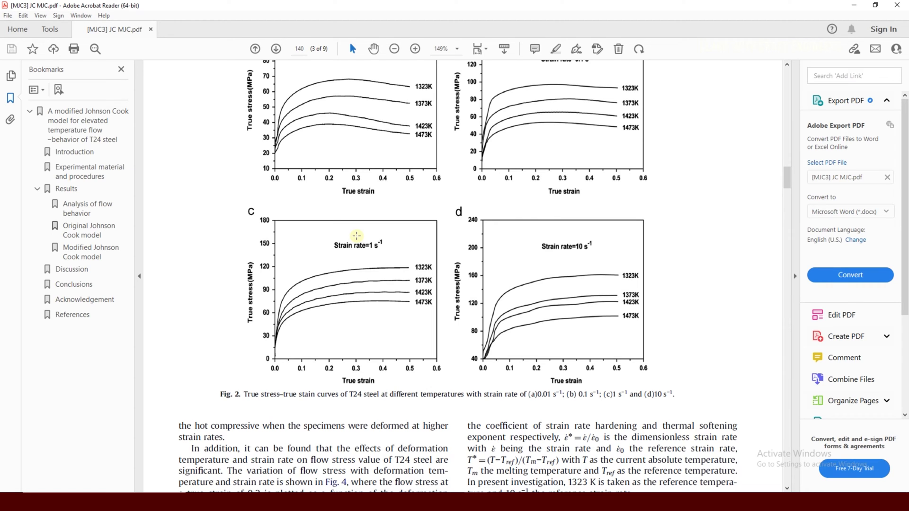
scroll(335, 305, down, 1)
mouse_move(350, 372)
mouse_down()
mouse_move(382, 373)
mouse_move(350, 372)
mouse_up()
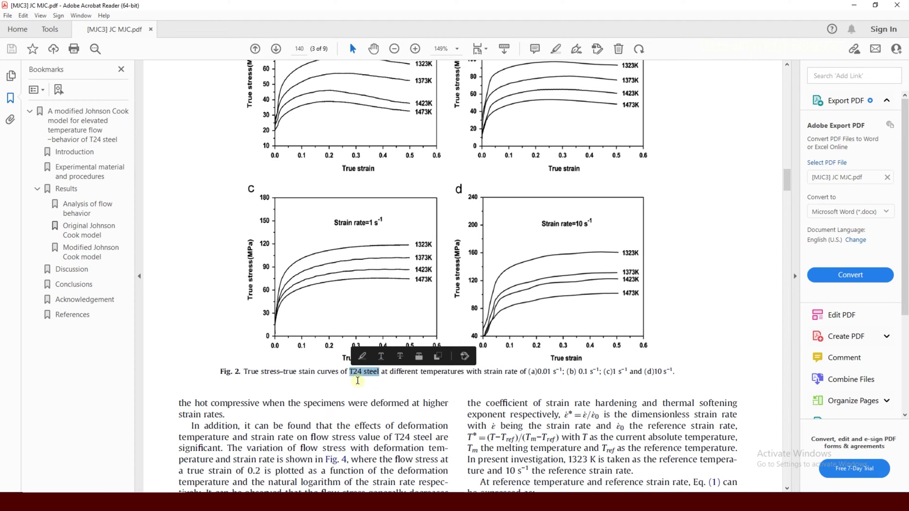
Examine the reference temperature wording and the melting temperature term in the T* definition below Fig. 2
scroll(526, 220, down, 3)
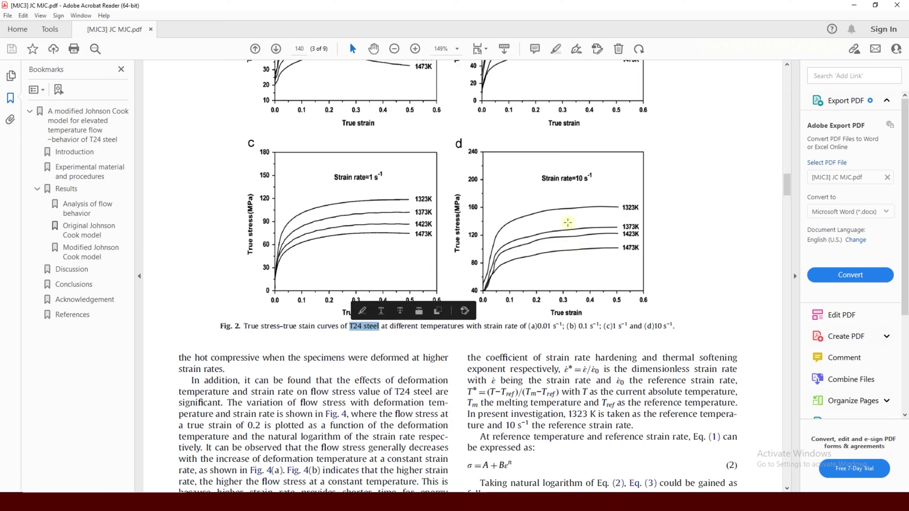
click(638, 413)
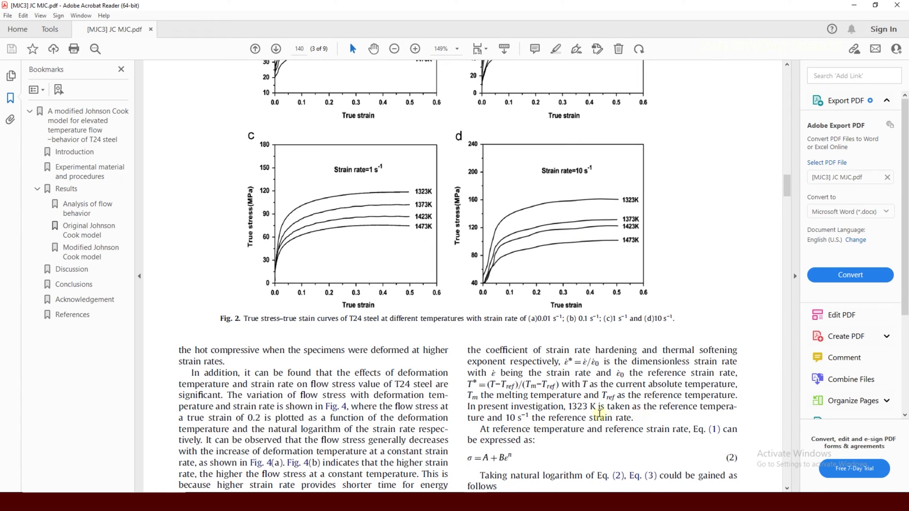
drag(643, 396, 731, 399)
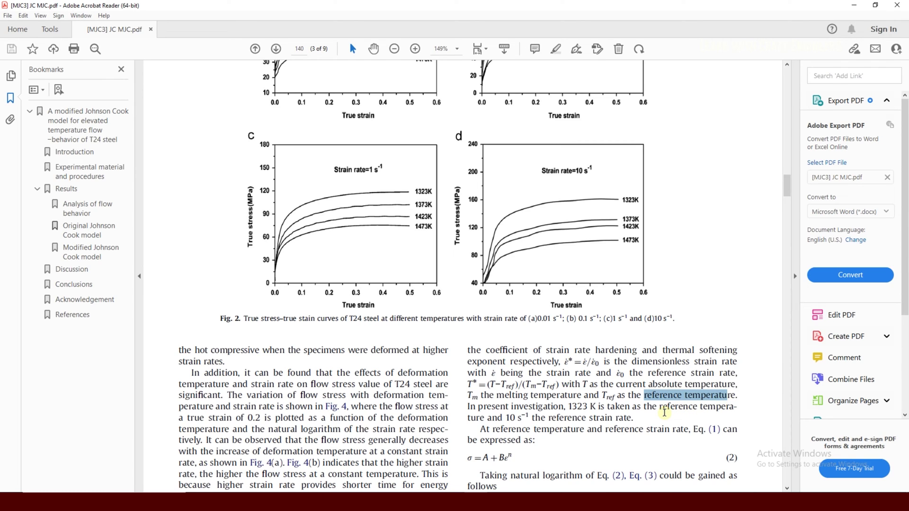
drag(537, 386, 528, 386)
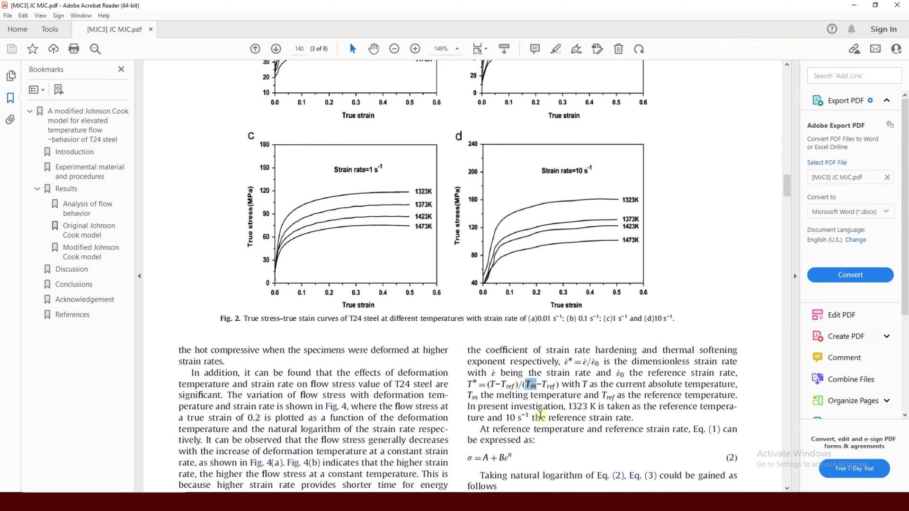
Magnify section 3.2, Original Johnson Cook model, to 400% and examine the flow stress equation, Eq. (1)
scroll(540, 417, down, 1)
scroll(519, 383, down, 1)
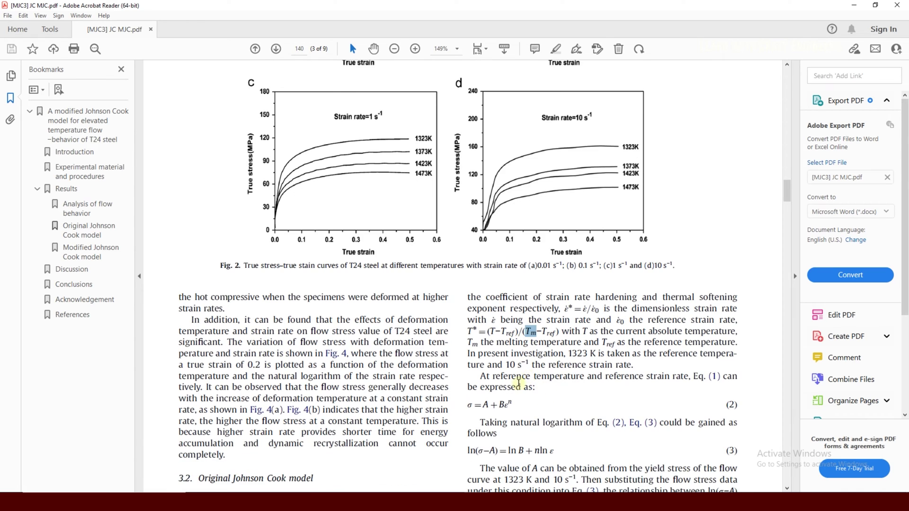
scroll(354, 395, down, 3)
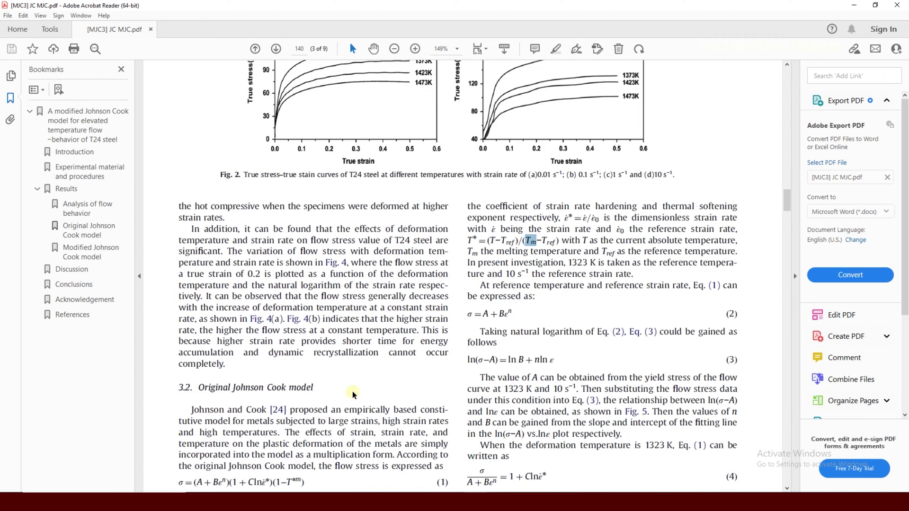
scroll(354, 395, down, 2)
scroll(354, 394, up, 2)
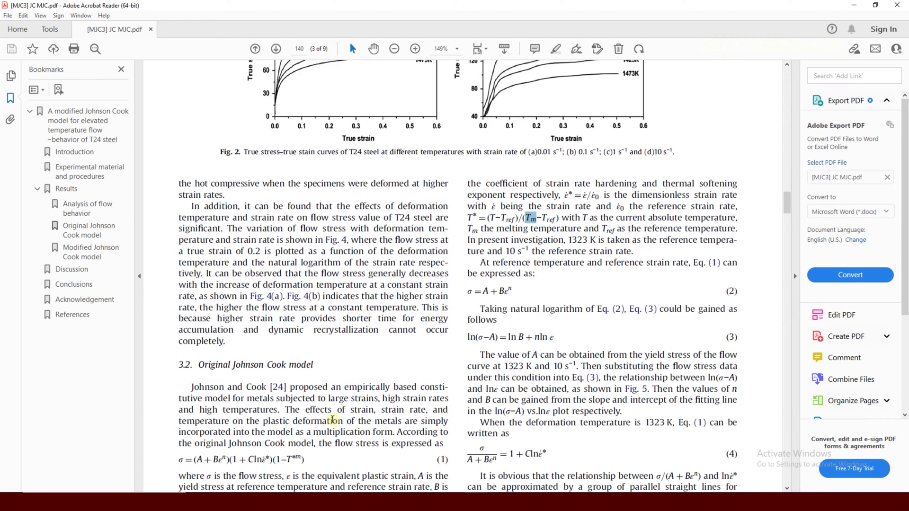
click(415, 49)
click(415, 49)
click(414, 48)
scroll(483, 349, down, 1)
scroll(448, 380, up, 1)
scroll(474, 426, down, 1)
drag(470, 488, 332, 487)
scroll(434, 331, down, 1)
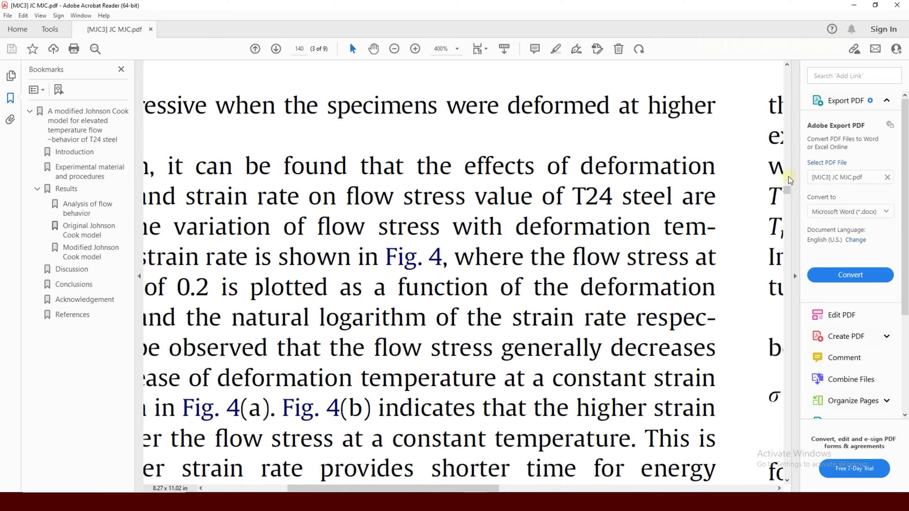
drag(791, 187, 789, 201)
drag(386, 487, 304, 488)
drag(239, 329, 581, 336)
click(581, 335)
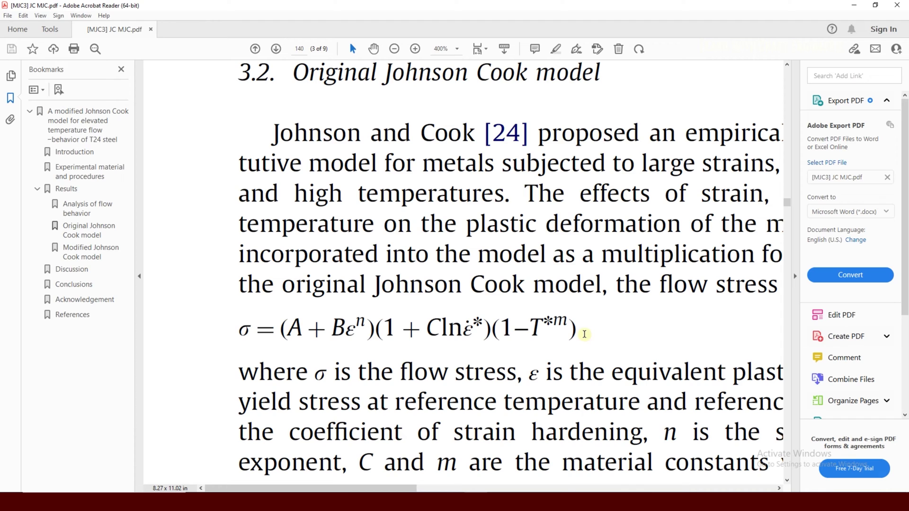
Examine the material constants A, B, n, C and m in the Johnson Cook flow stress equation one by one
double_click(293, 327)
double_click(340, 327)
double_click(360, 323)
double_click(433, 327)
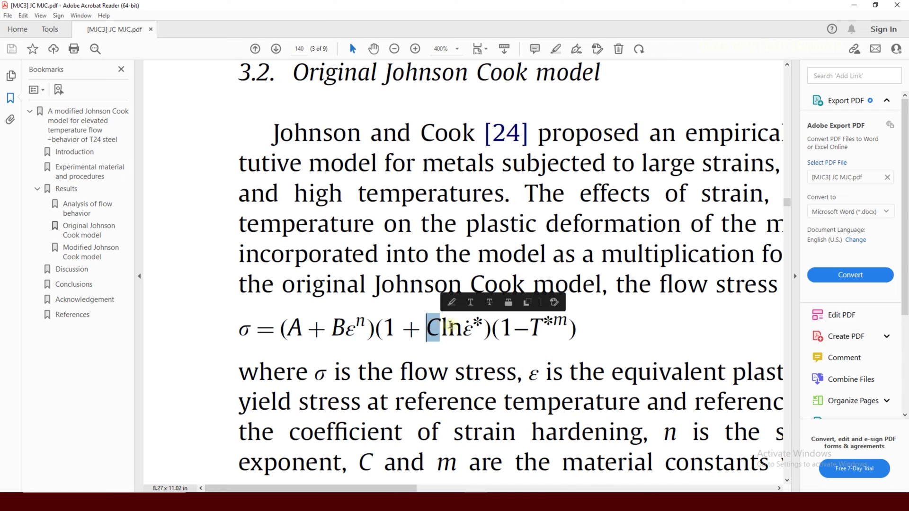
double_click(561, 323)
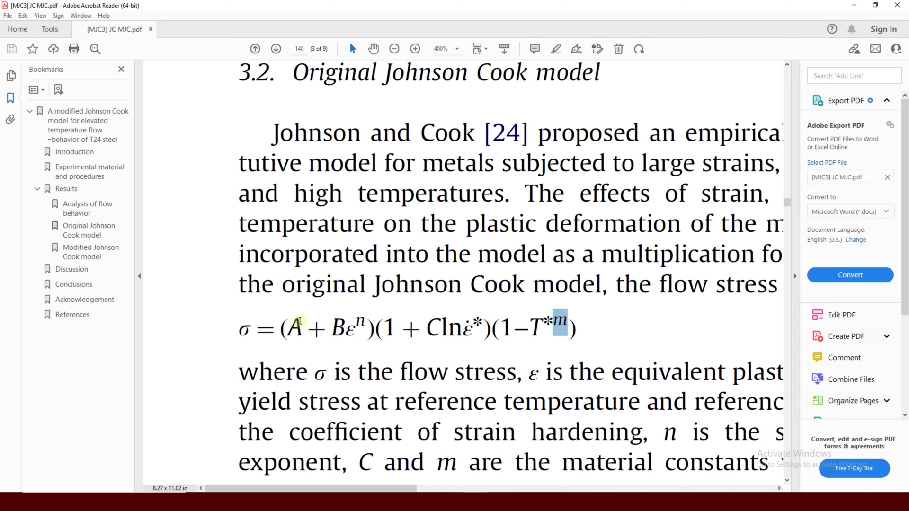
drag(291, 325, 575, 328)
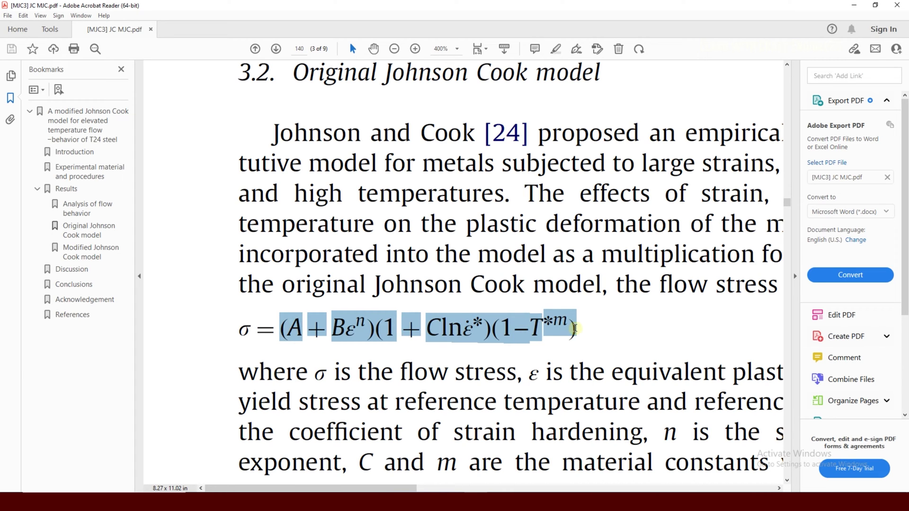
click(584, 336)
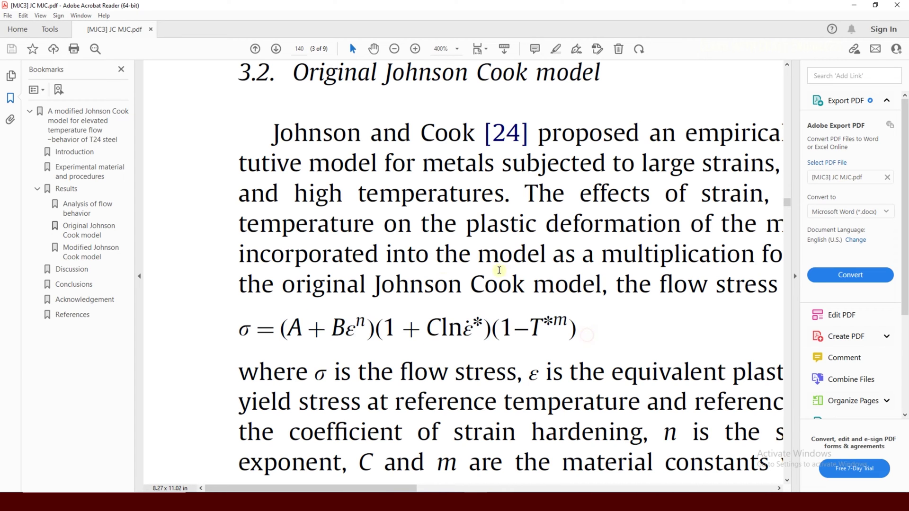
Capture a rectangular snip of plot (a), strain rate 0.01 s⁻¹, from Fig. 2 with Snip & Sketch
click(394, 49)
scroll(416, 156, up, 4)
scroll(415, 157, up, 5)
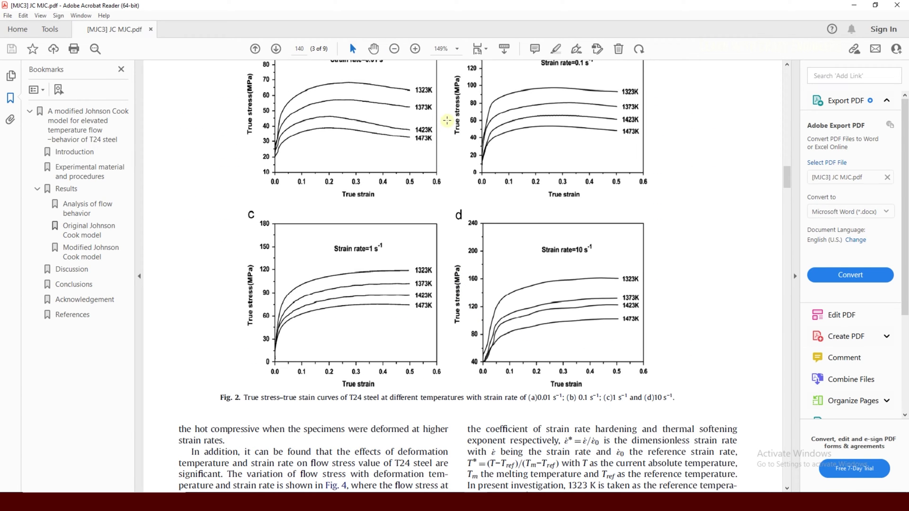
scroll(488, 212, up, 1)
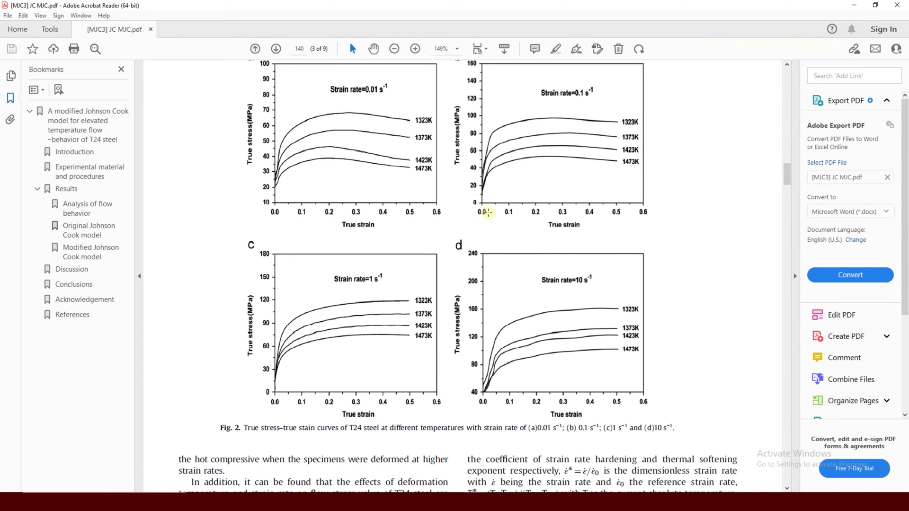
scroll(488, 213, up, 1)
scroll(488, 213, up, 1)
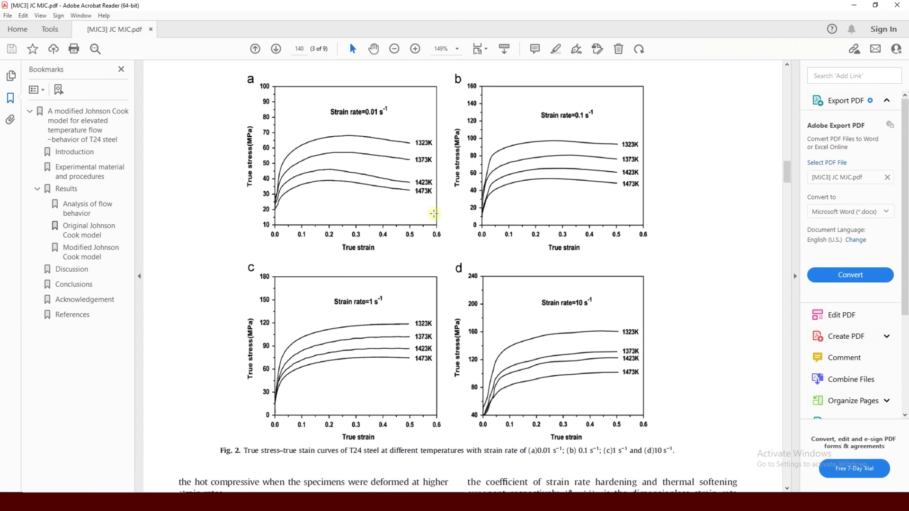
key(super)
text(snip)
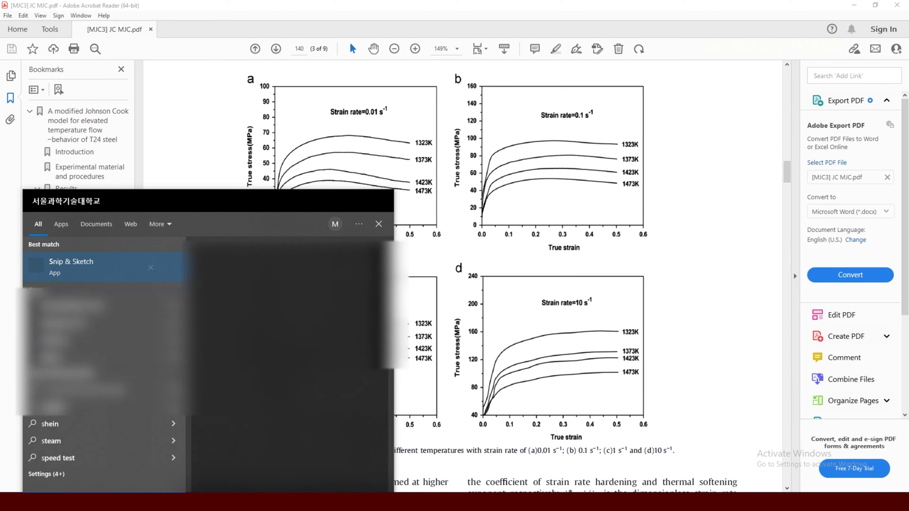
click(71, 273)
click(202, 37)
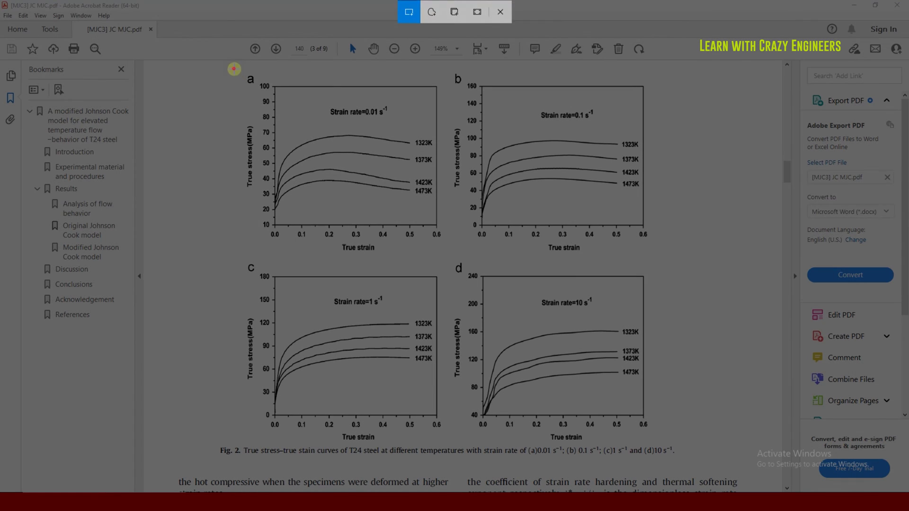
drag(234, 69, 449, 254)
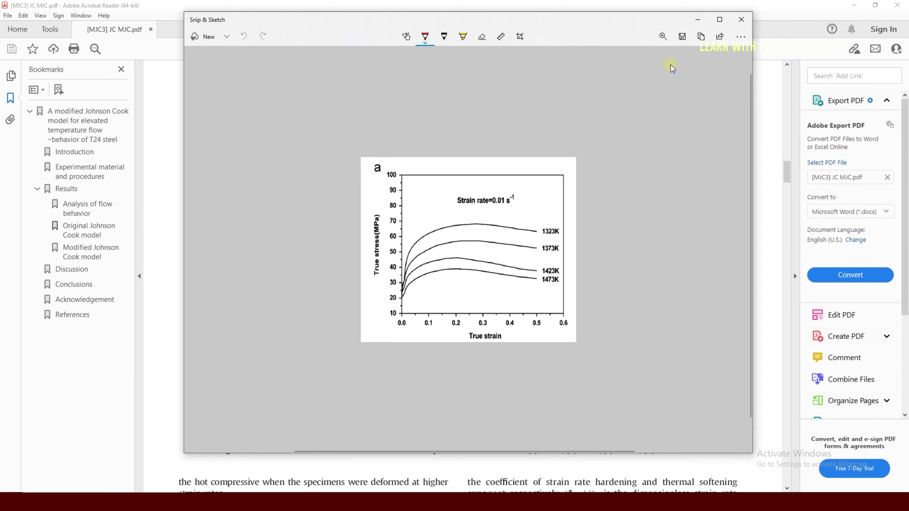
Return to the Data folder and view the saved plot images T1 through T4, closing the viewer at the end
click(698, 20)
click(855, 5)
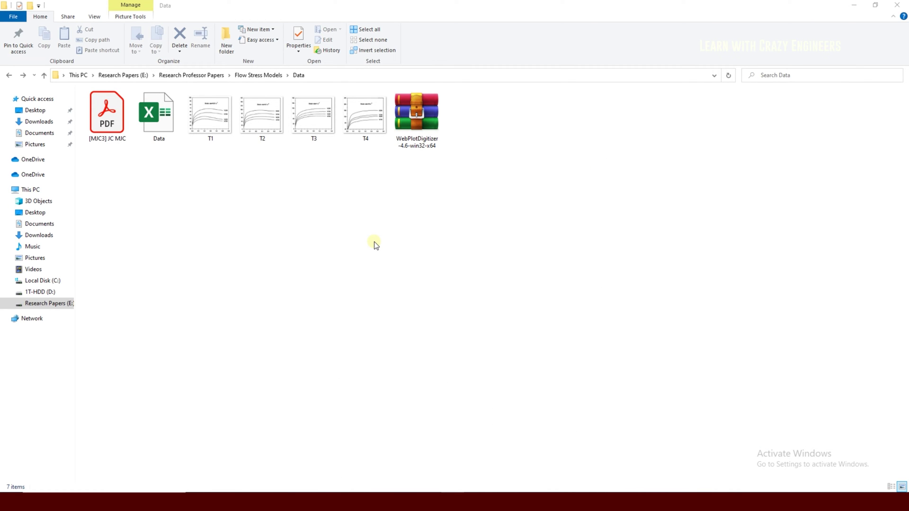
double_click(220, 125)
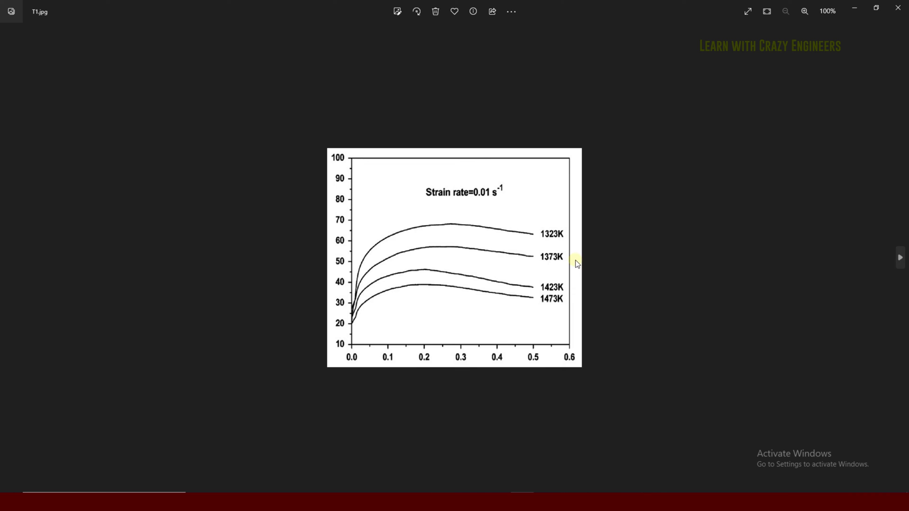
click(898, 258)
click(899, 258)
click(898, 258)
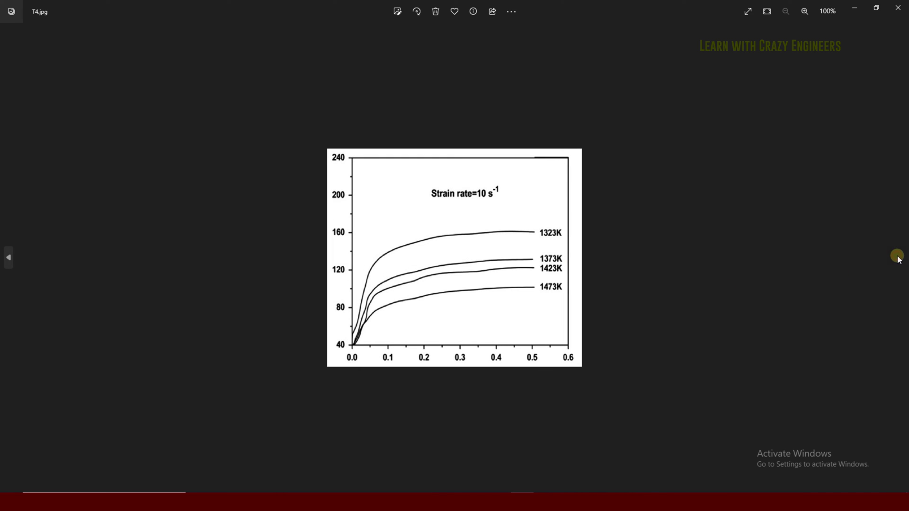
click(898, 5)
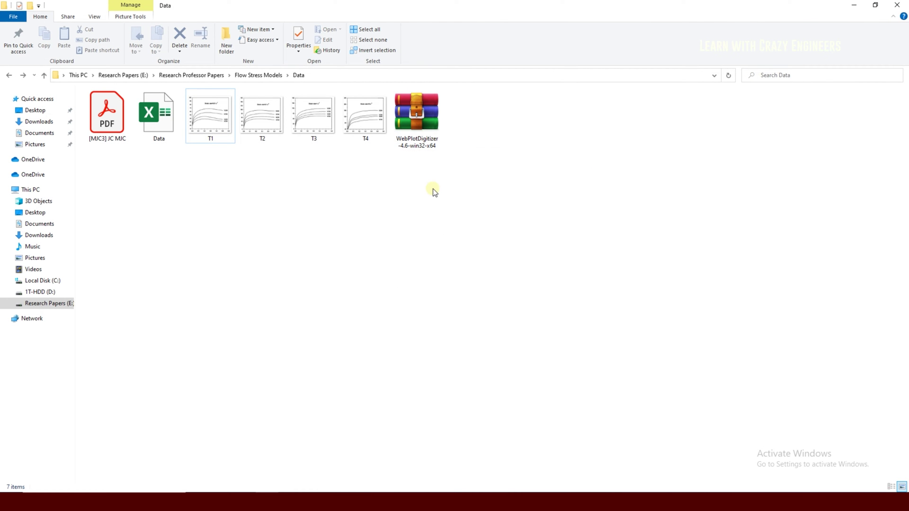
Switch to Chrome and search the web for webplotdigitizer
click(359, 502)
click(413, 458)
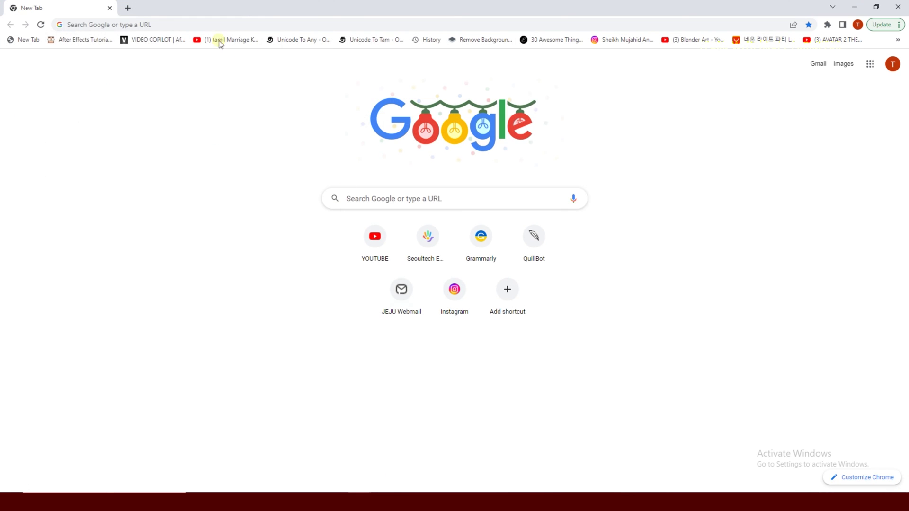
click(207, 24)
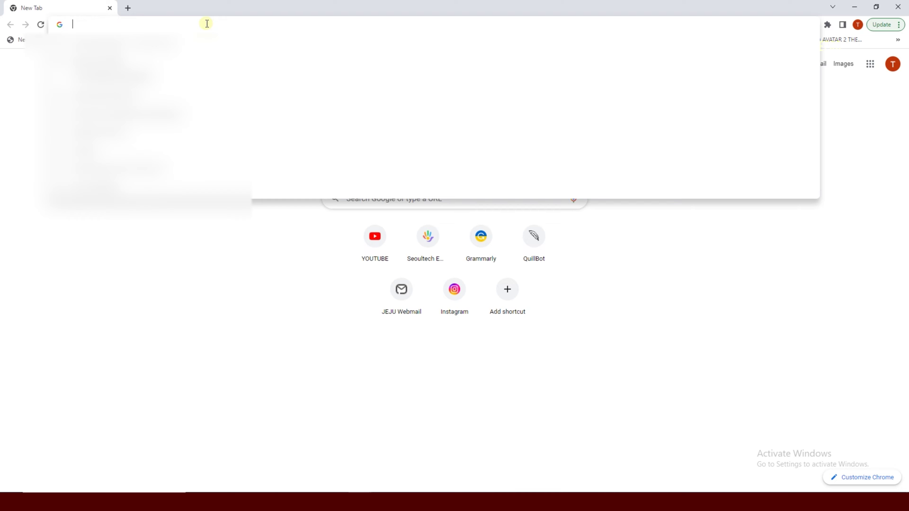
text(wepplo)
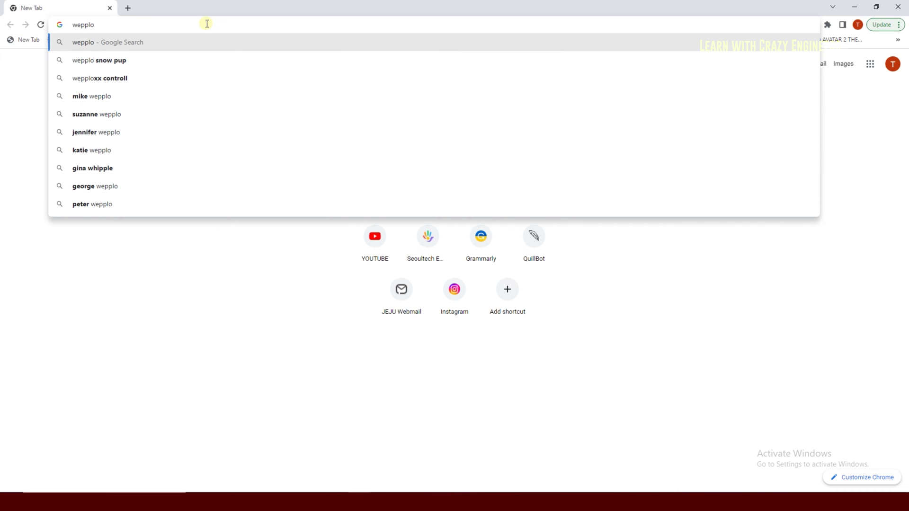
text(t)
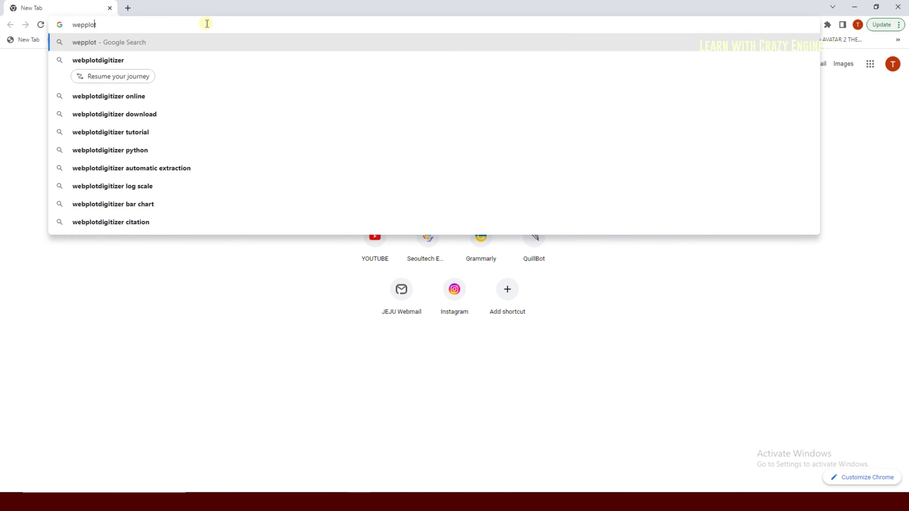
key(BackSpace)
text(b)
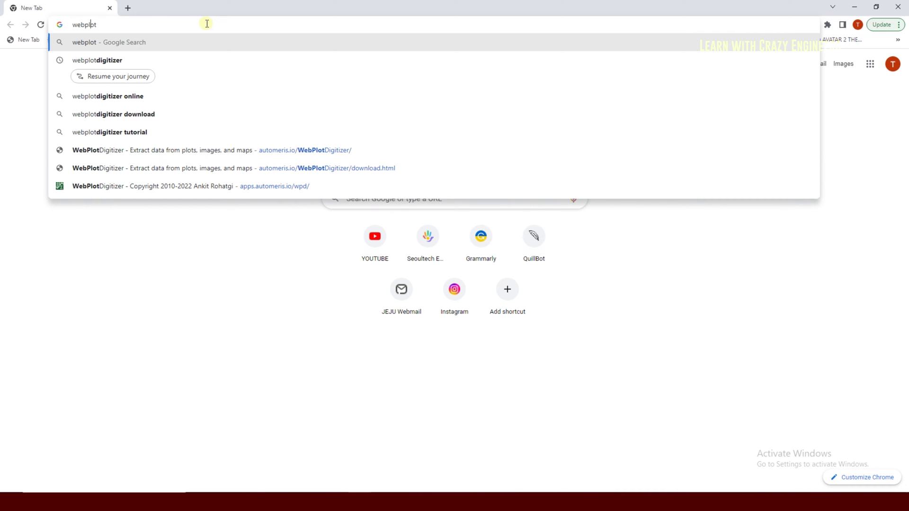
key(Down)
key(Return)
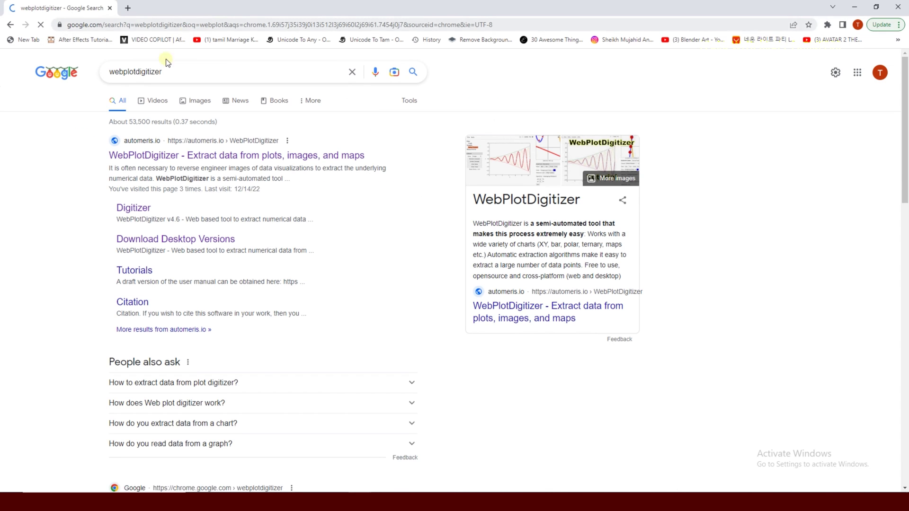
Open the WebPlotDigitizer website, launch its English web application, and return to the Data folder
click(161, 156)
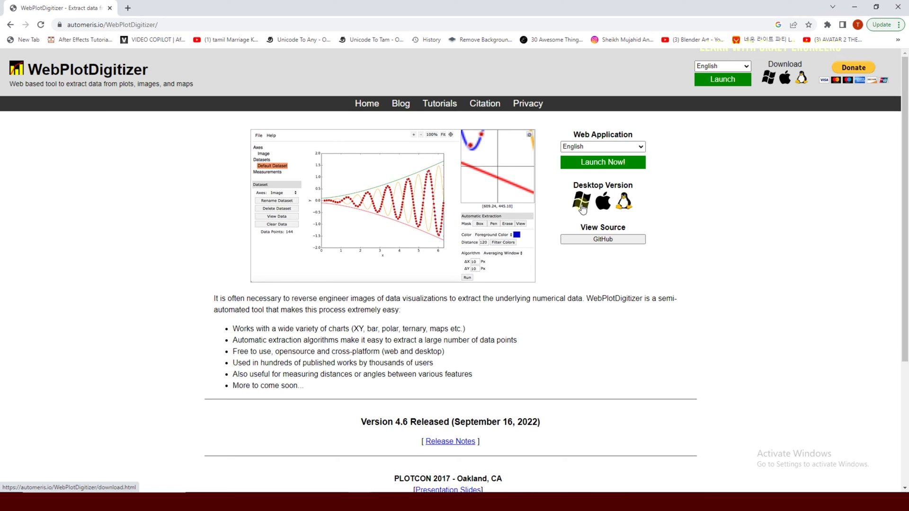
click(593, 163)
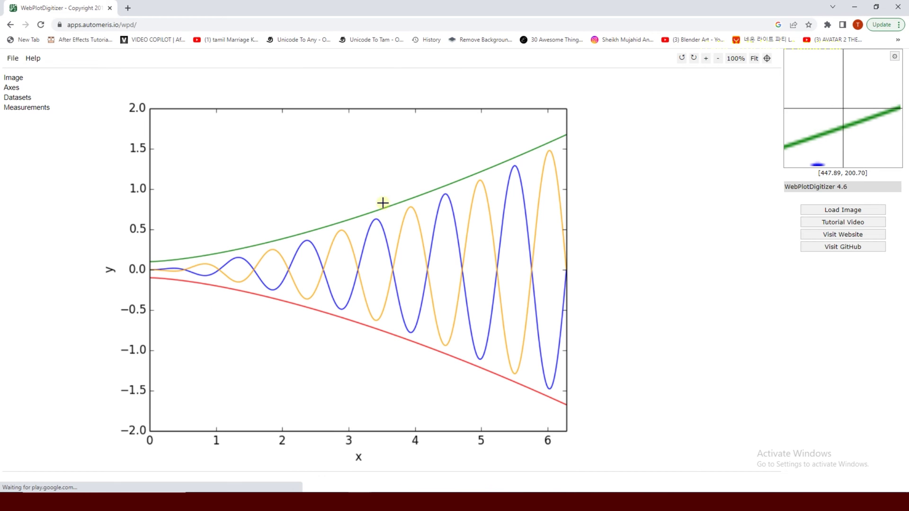
click(858, 6)
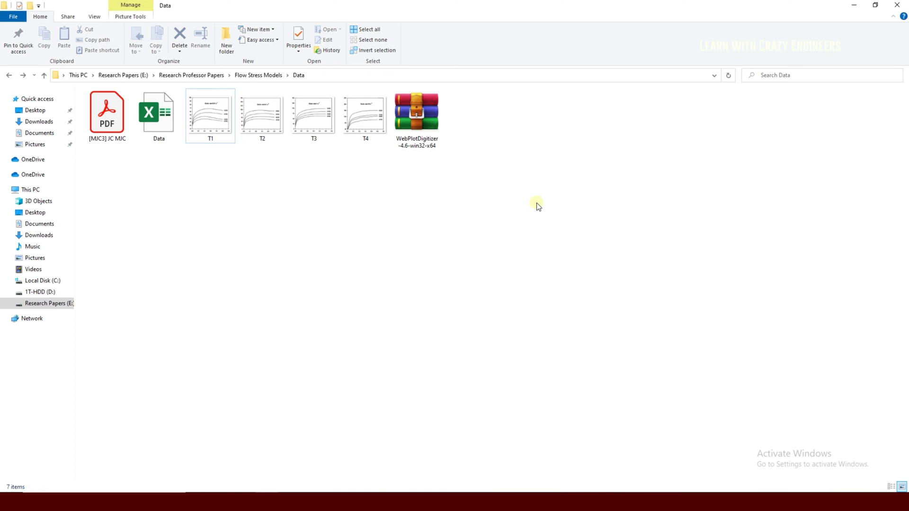
Extract the WebPlotDigitizer-4.6-win32-x64 archive directly into the Data folder, replacing all files that already exist
right_click(408, 121)
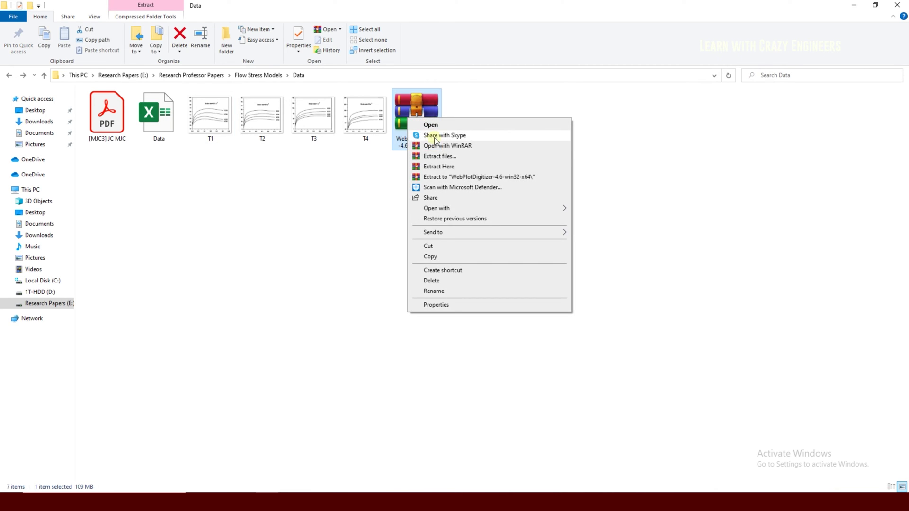
click(446, 166)
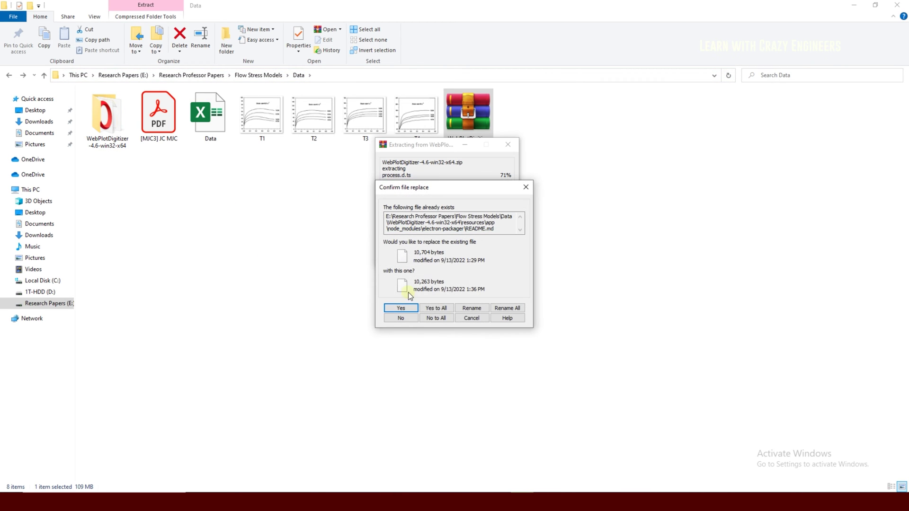
click(435, 309)
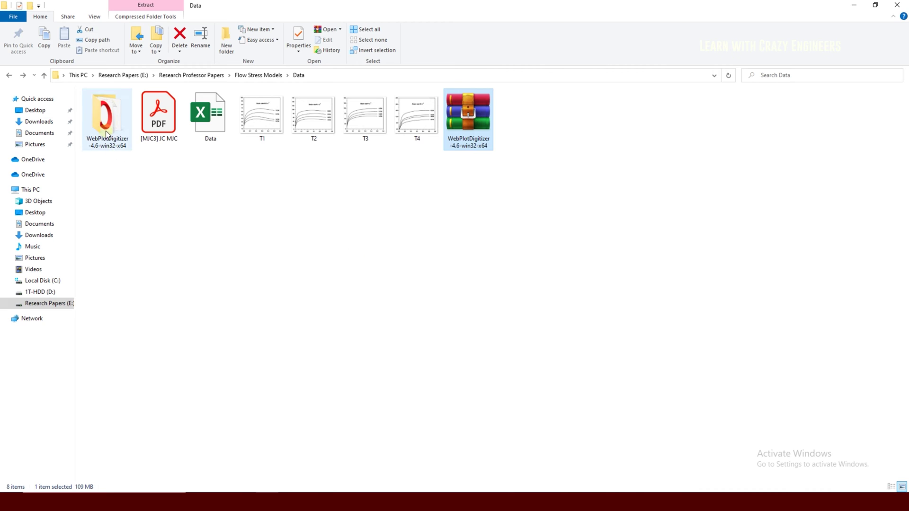
Open the extracted WebPlotDigitizer-4.6-win32-x64 folder and show its contents as large icons
double_click(108, 121)
right_click(447, 125)
mouse_move(474, 134)
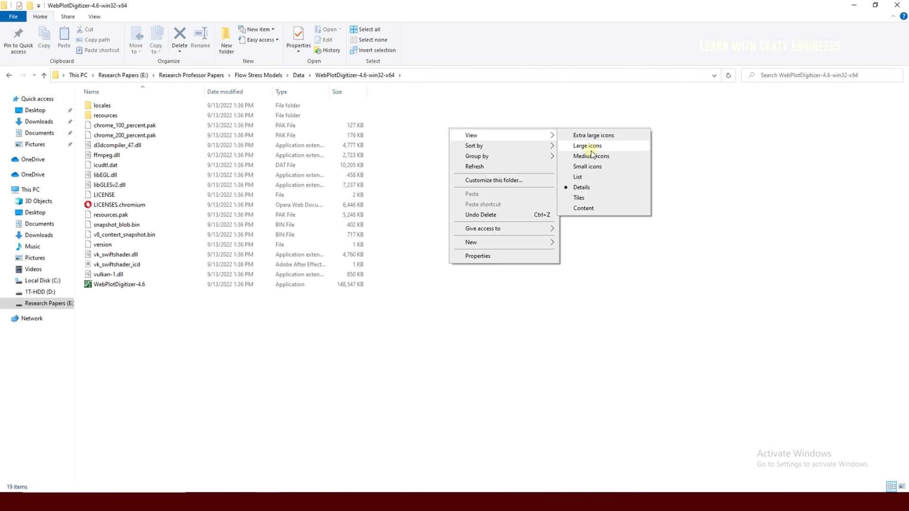
click(591, 151)
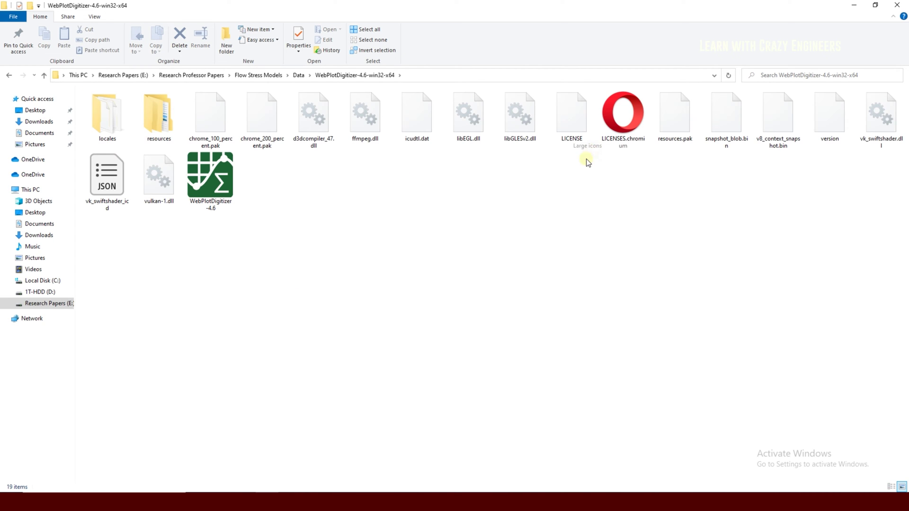
Launch the WebPlotDigitizer-4.6 application from the extracted folder and keep it in a restored window over the folder
right_click(217, 170)
click(262, 188)
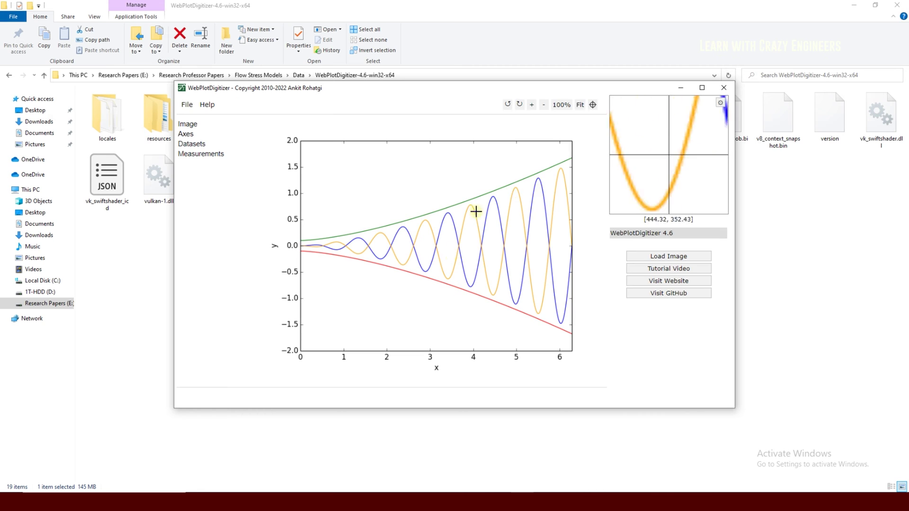
drag(506, 93, 513, 76)
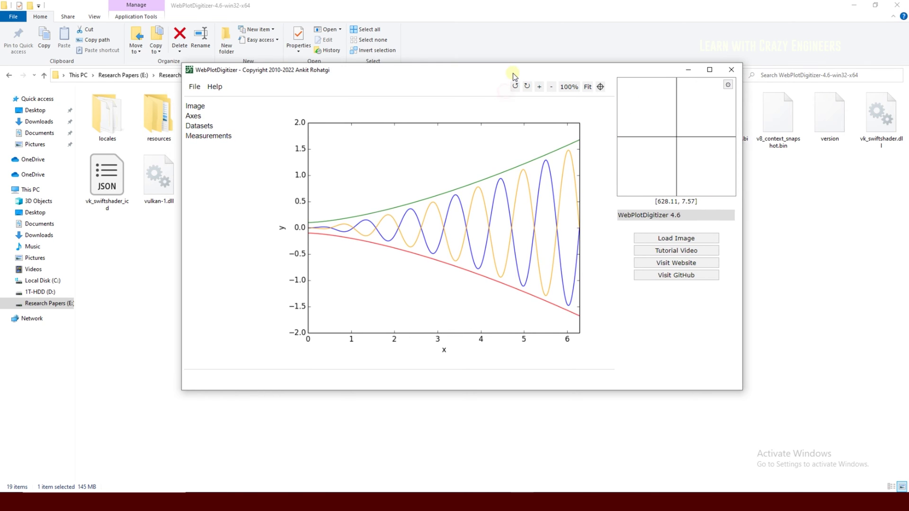
double_click(512, 74)
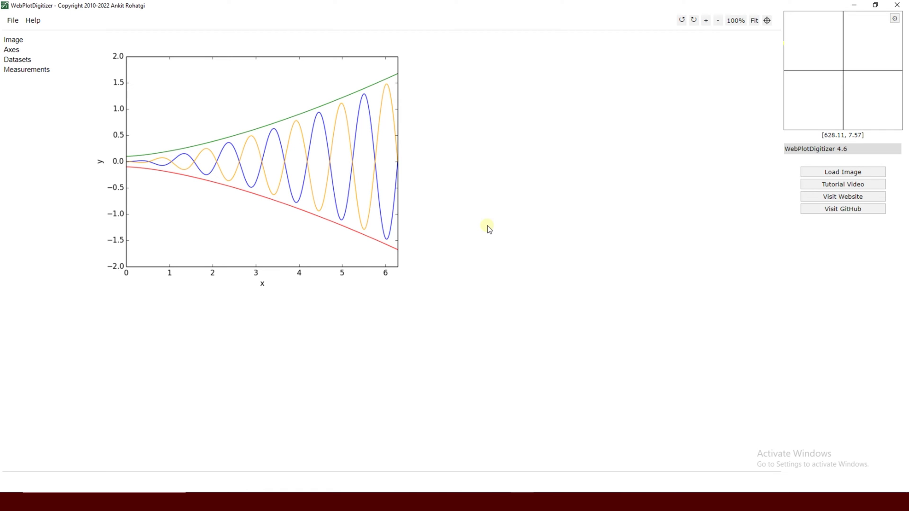
click(876, 5)
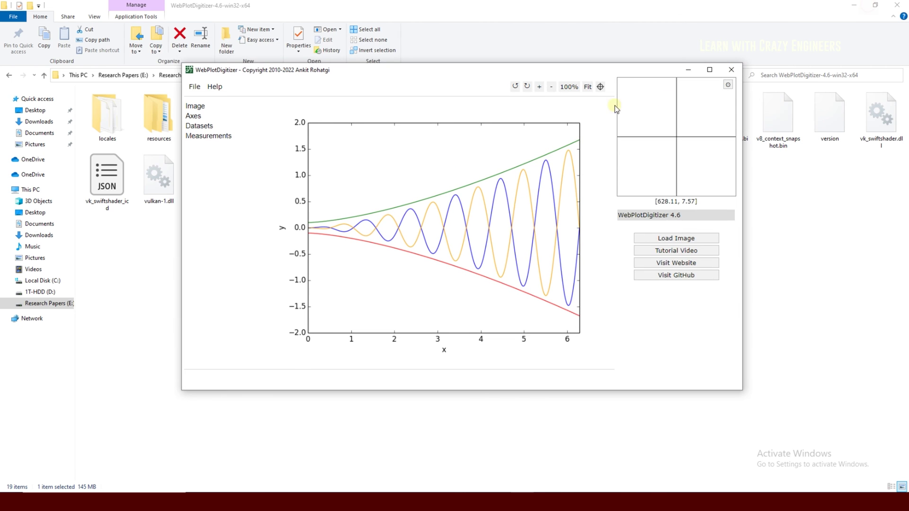
drag(425, 70, 452, 112)
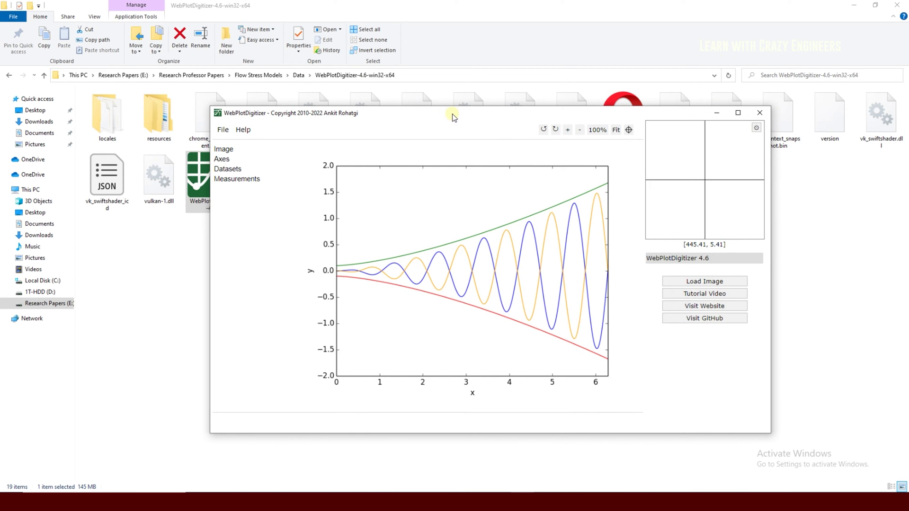
Go back to the Data folder in File Explorer and bring the WebPlotDigitizer window in front, below the plot image files
click(226, 131)
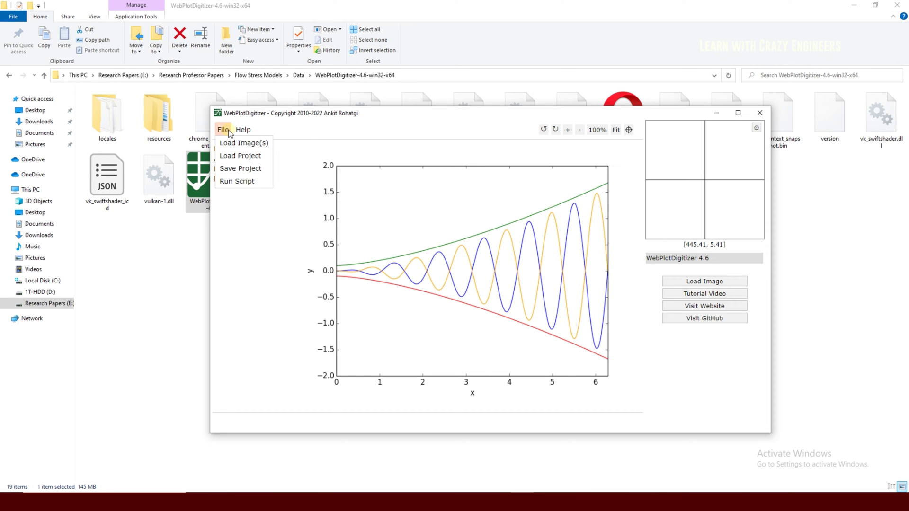
drag(285, 116, 298, 117)
click(298, 76)
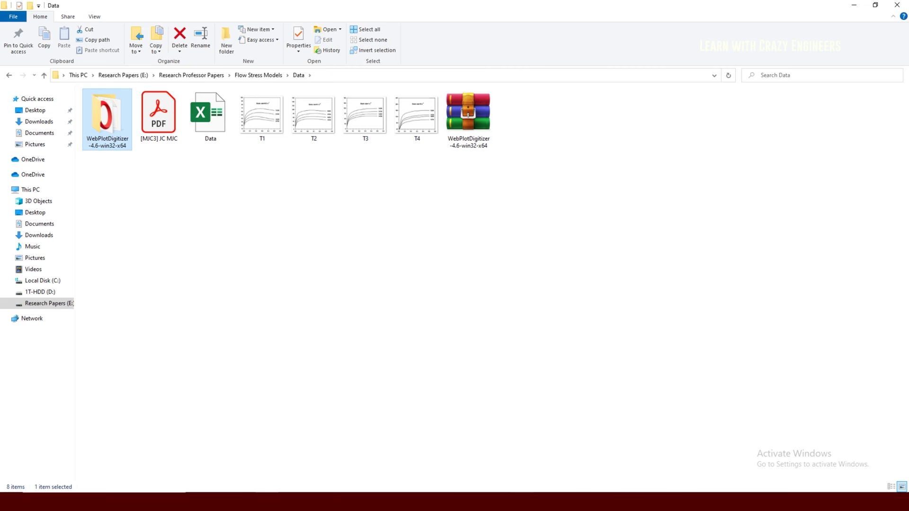
key(alt+Tab)
drag(409, 114, 434, 136)
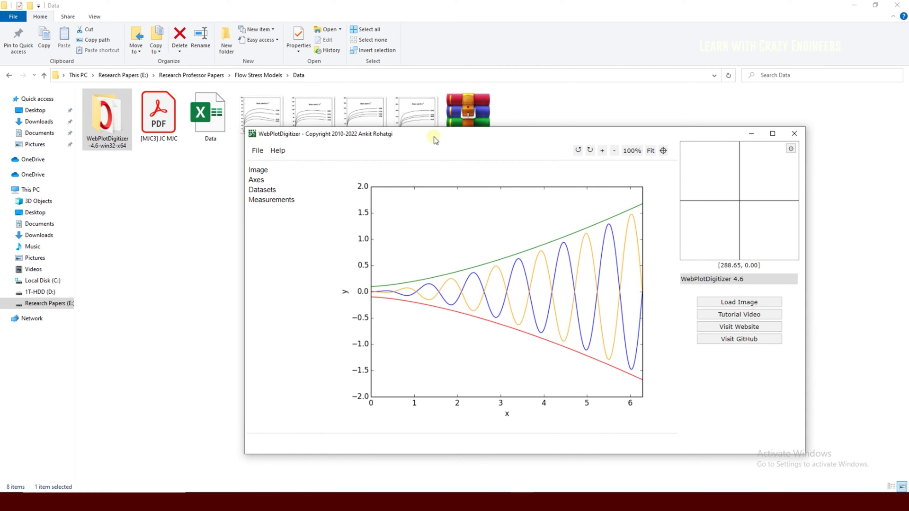
Load the T1 plot image from the Data folder into WebPlotDigitizer
click(258, 170)
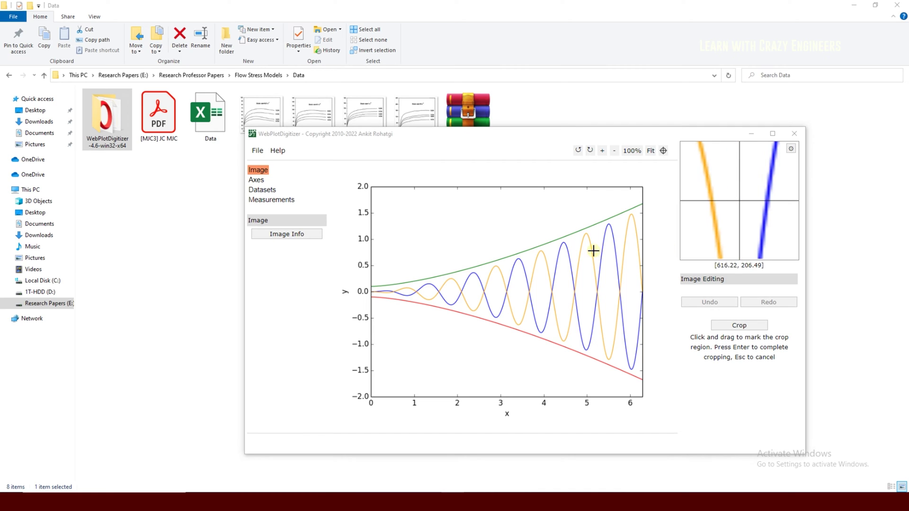
click(257, 150)
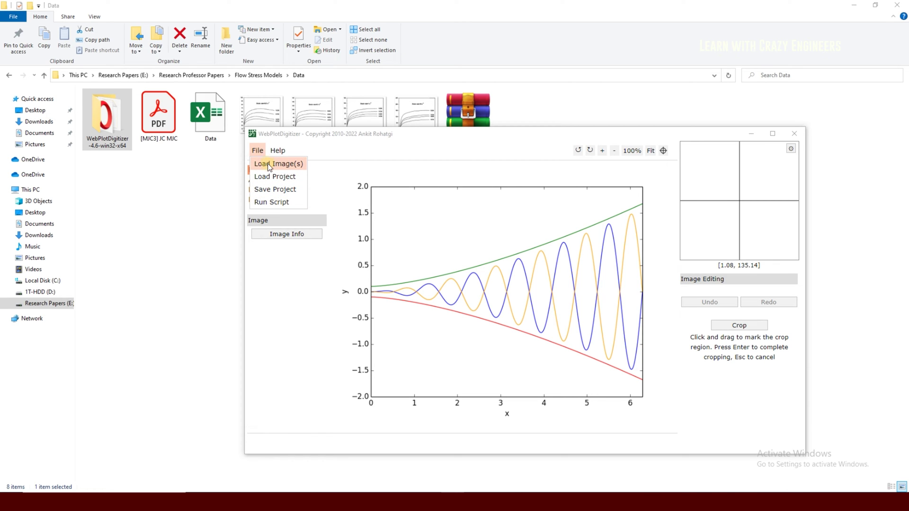
click(272, 165)
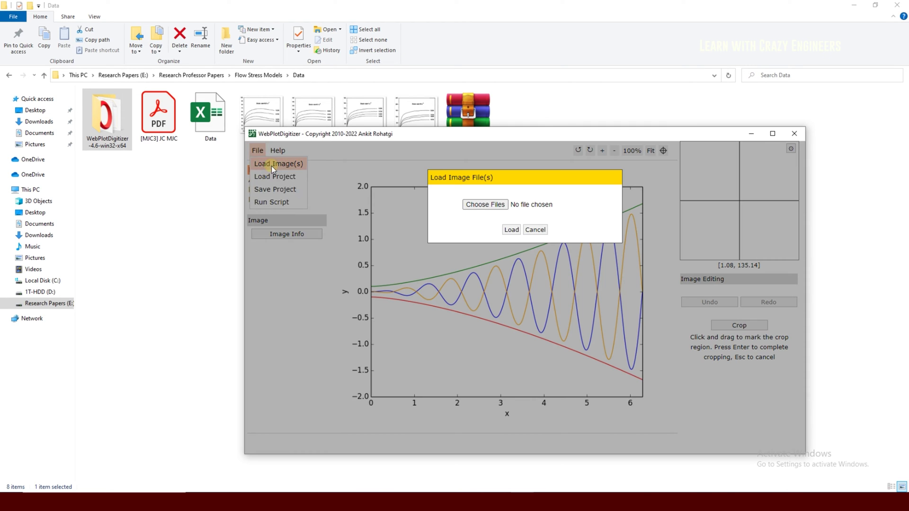
click(475, 205)
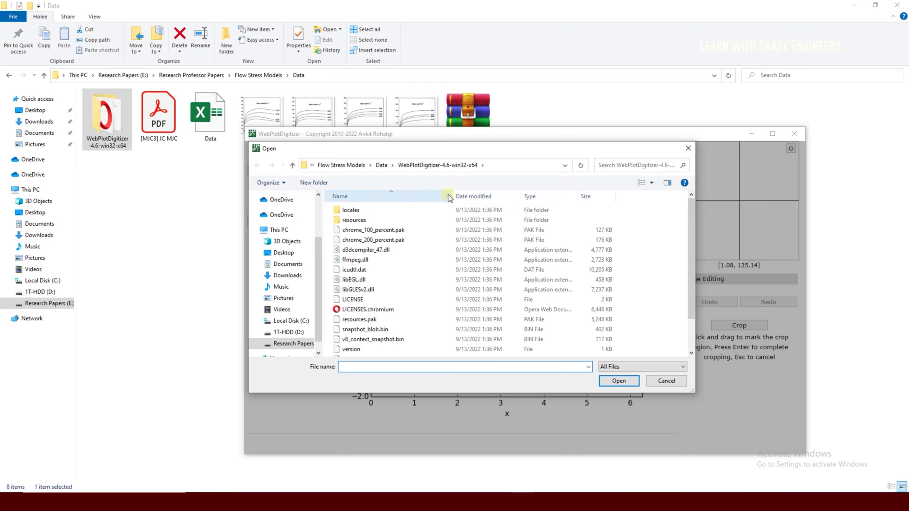
click(380, 168)
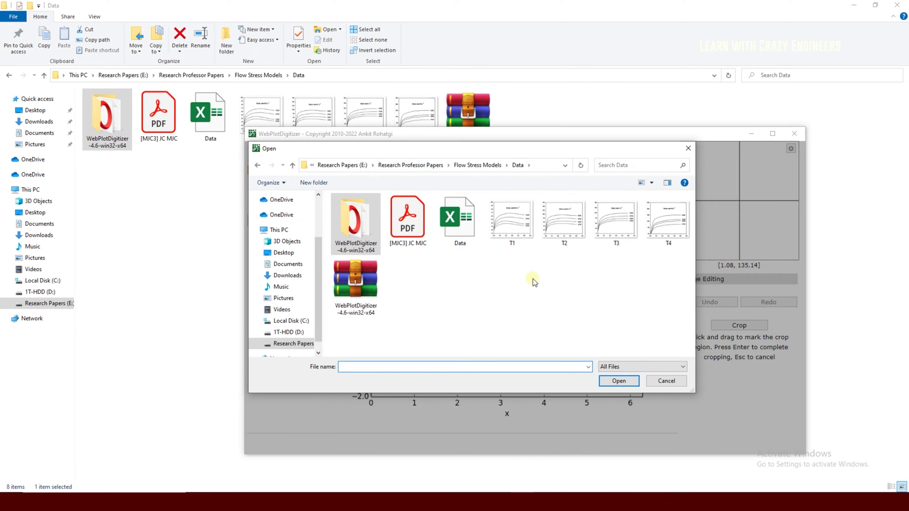
double_click(511, 227)
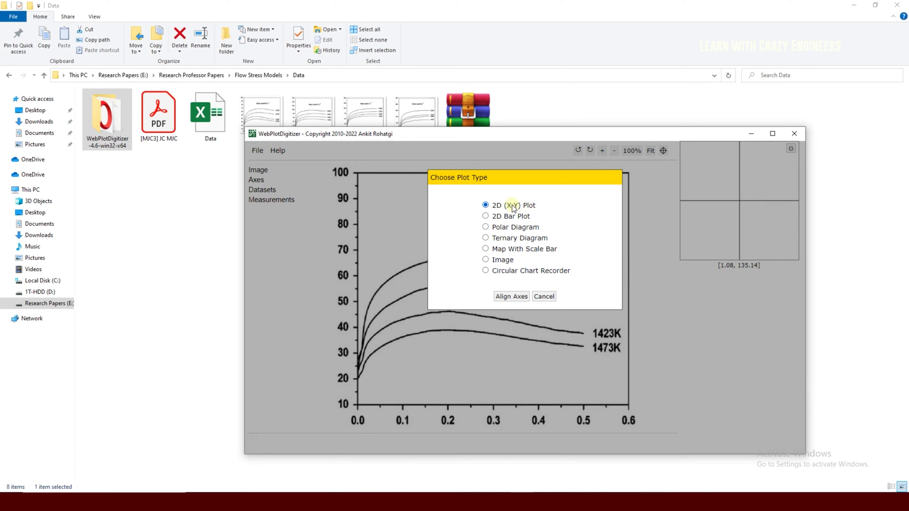
Start axis alignment as a 2D (X-Y) Plot and place calibration point X1 precisely on the 0.0 mark of the X axis
click(516, 299)
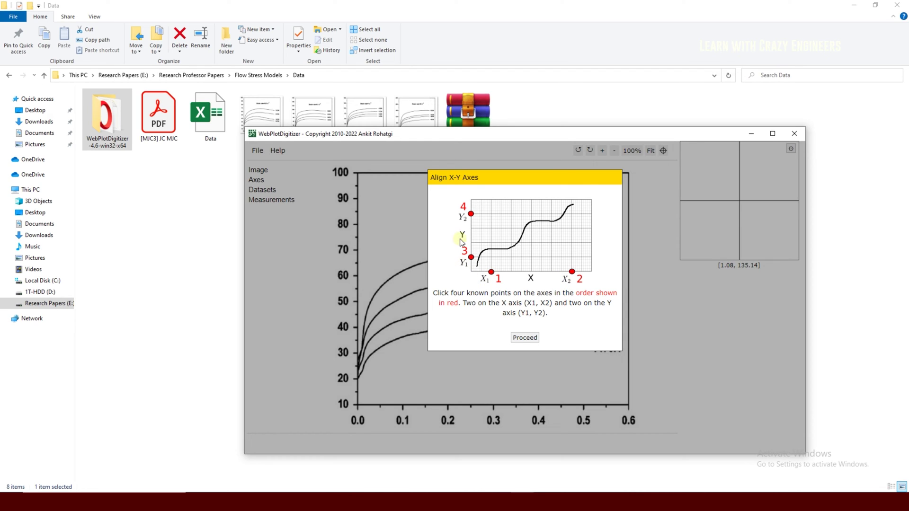
click(525, 338)
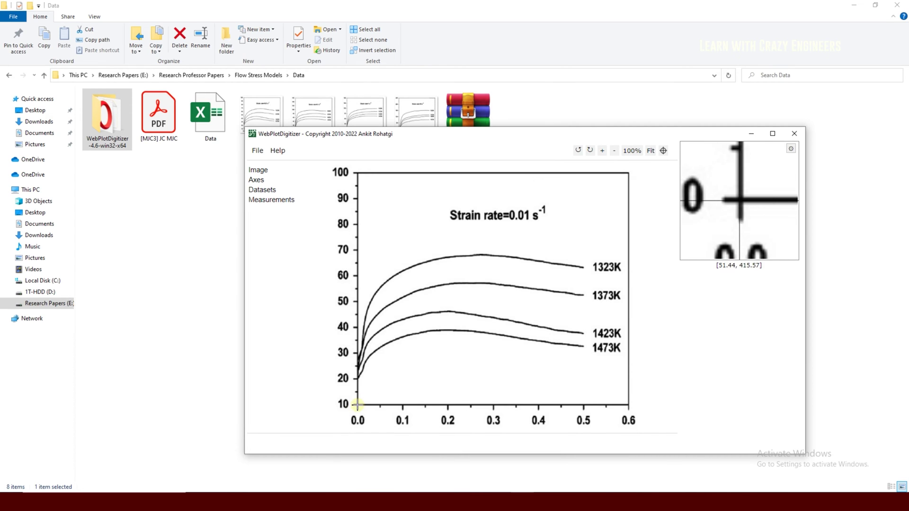
click(384, 406)
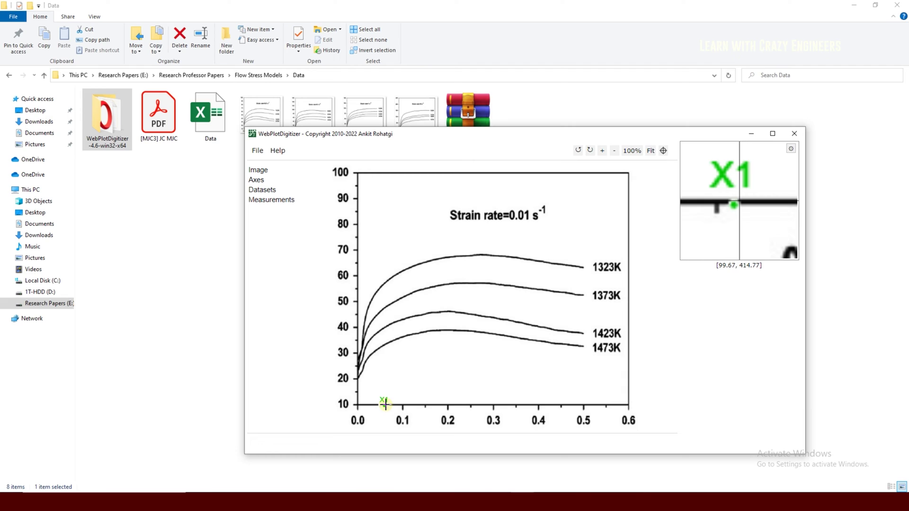
key(Left)
key(Left)
key(Left)
key(Left)
key(Left)
key(Left)
key(Left)
key(Left)
key(Left)
key(Left)
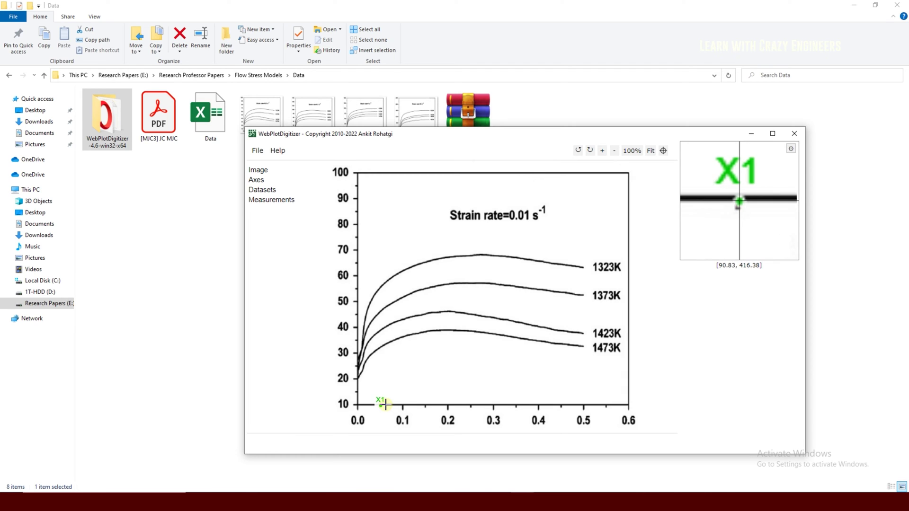
key(Left)
key(Left)
key(Left)
key(Left)
key(Left)
key(Left)
key(Left)
key(Left)
key(Left)
key(Left)
key(Left)
key(Left)
key(Left)
key(Left)
key(Left)
key(Left)
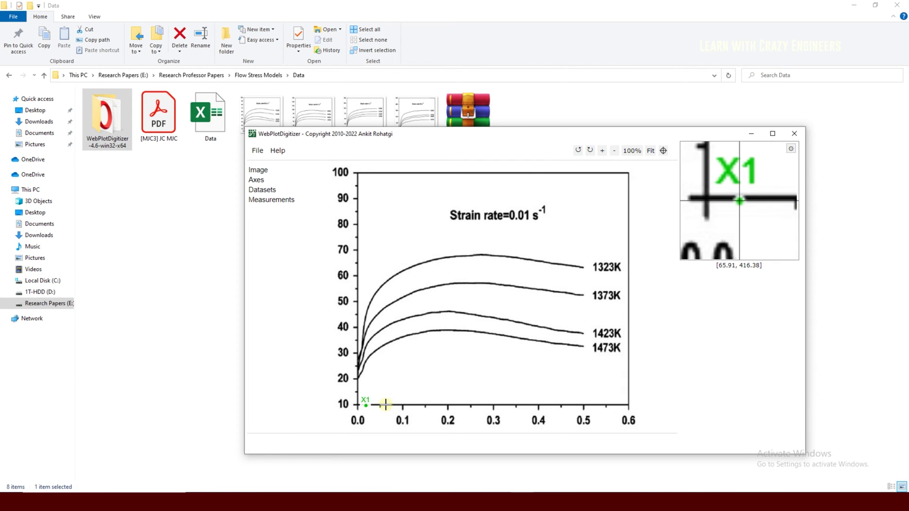
key(Left)
key(Left)
key(Left)
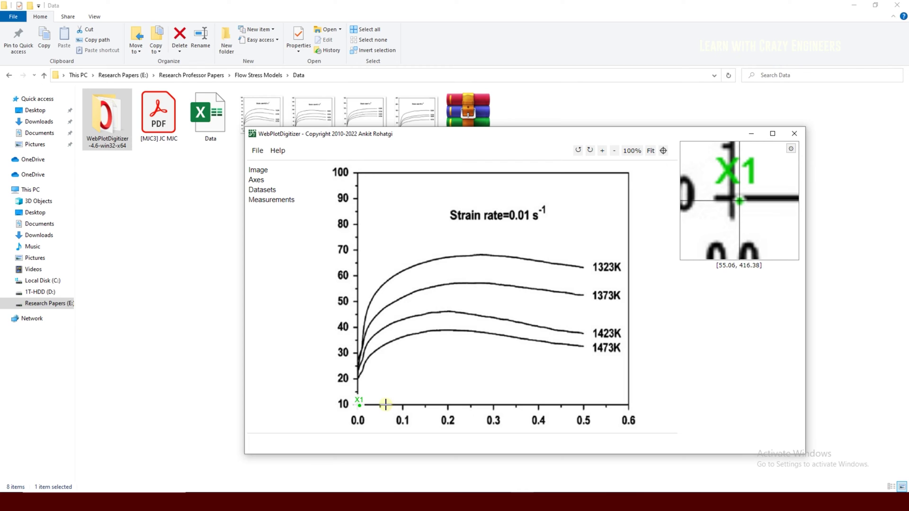
key(Left)
key(Up)
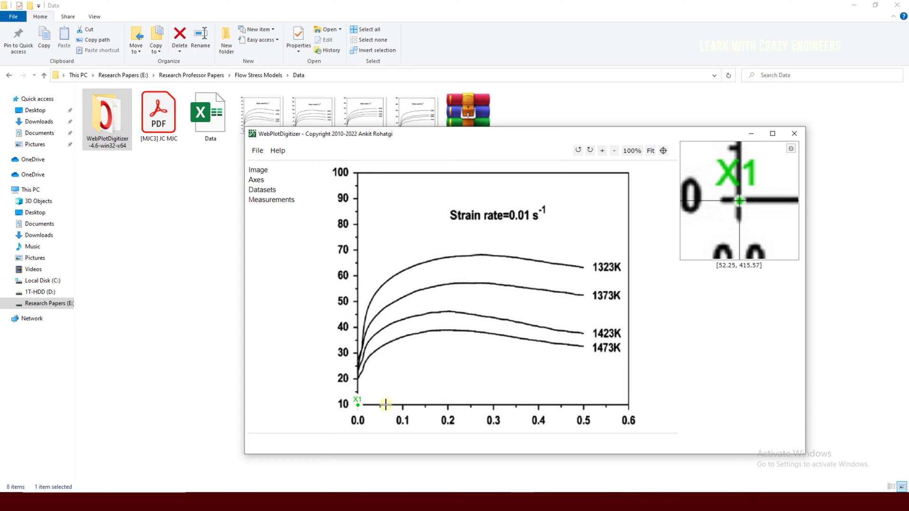
Place calibration point X2 precisely on the 0.6 mark of the X axis
click(628, 405)
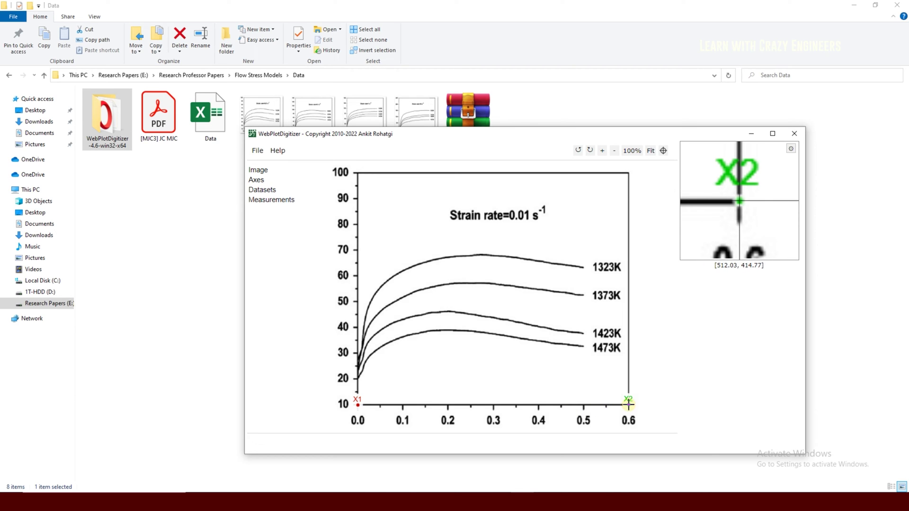
key(Down)
key(Down)
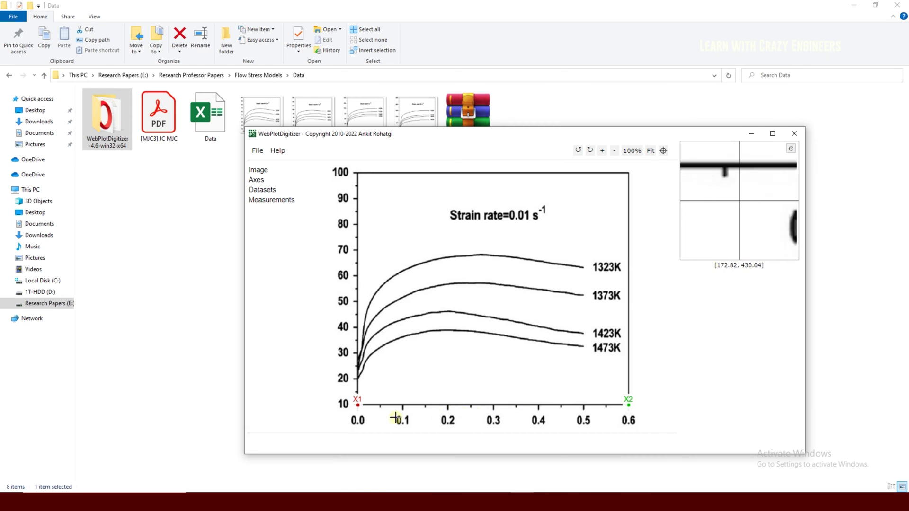
Place calibration point Y1 on the 10 mark and Y2 on the 100 mark of the Y axis, fine-tuning both positions
click(358, 405)
key(Left)
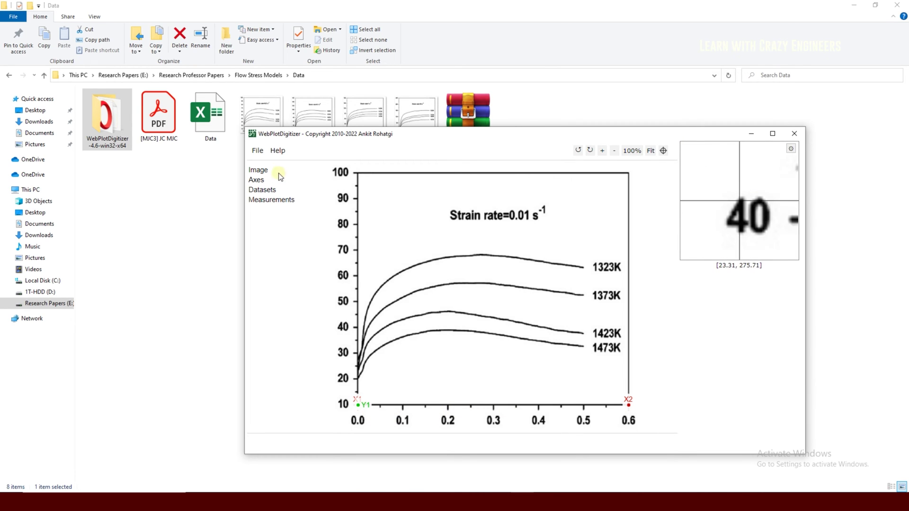
click(357, 172)
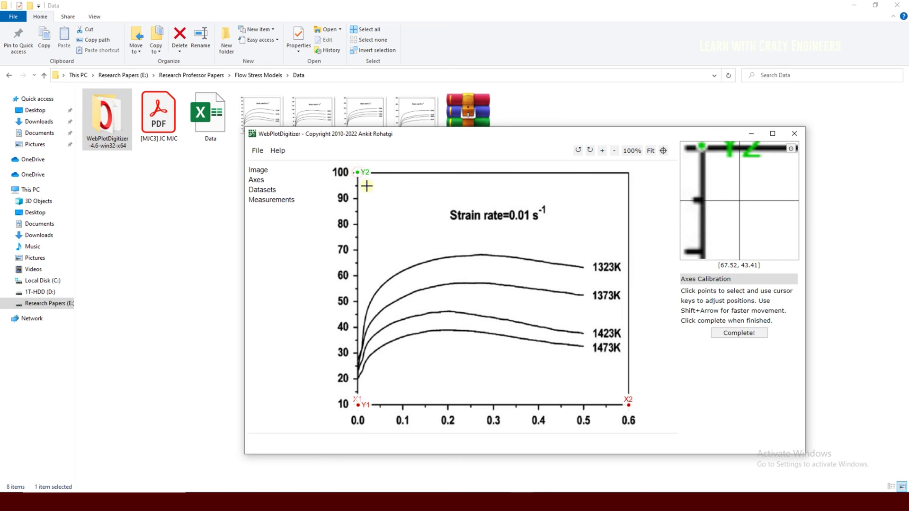
key(Right)
key(Down)
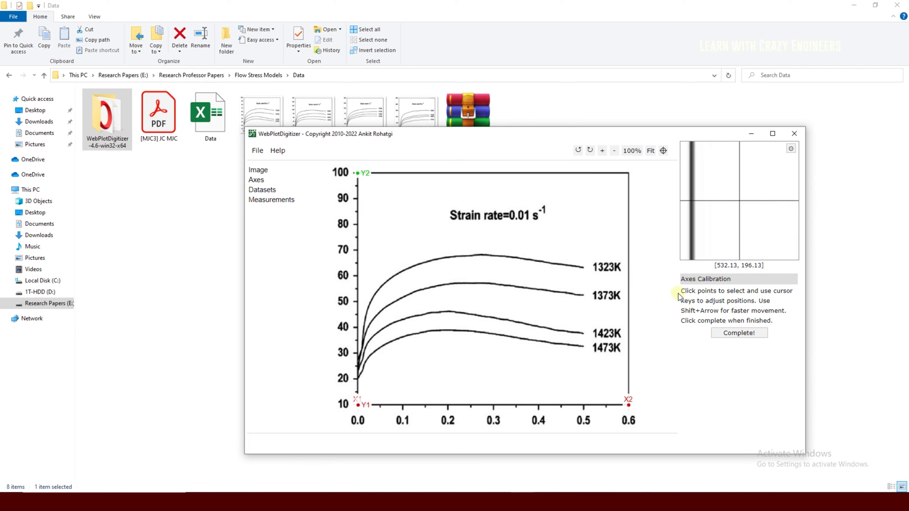
Complete the calibration point placement and set the X-axis value of Point 2 to 0.6, keeping Point 1 at 0
click(732, 333)
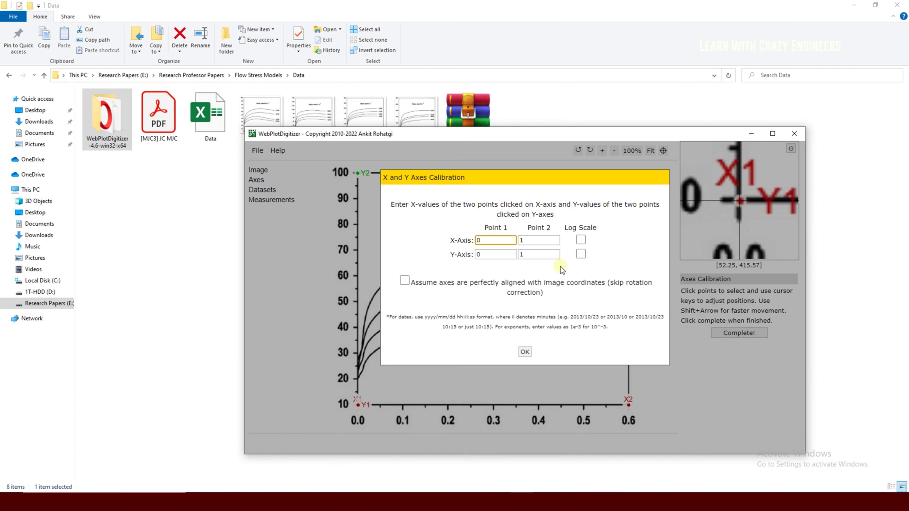
drag(507, 177, 558, 182)
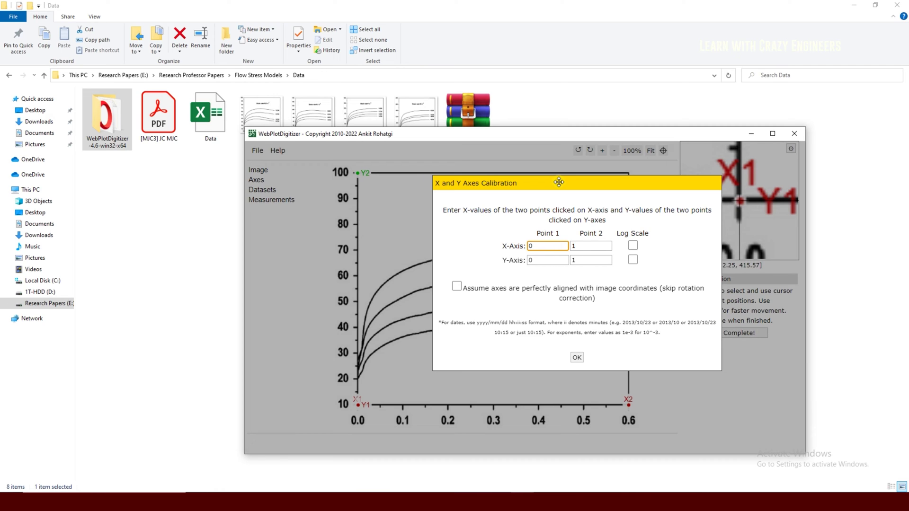
drag(559, 182, 535, 176)
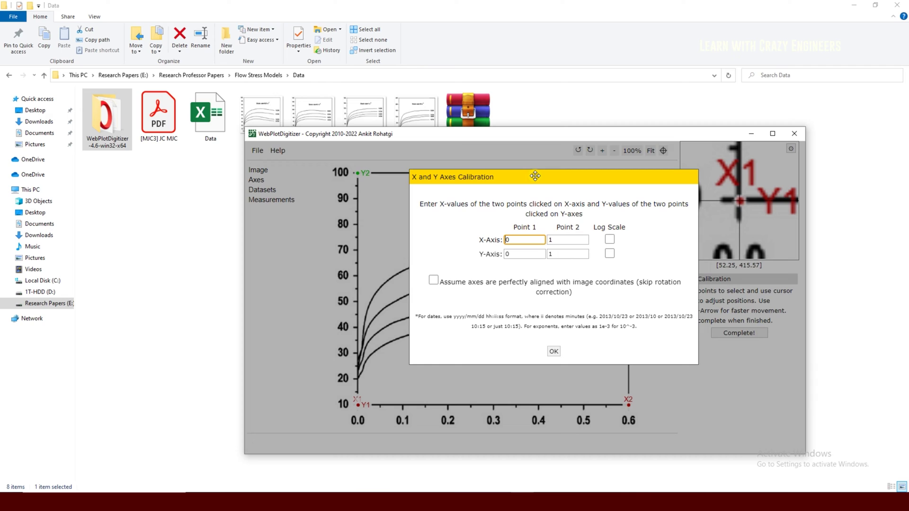
drag(536, 176, 545, 177)
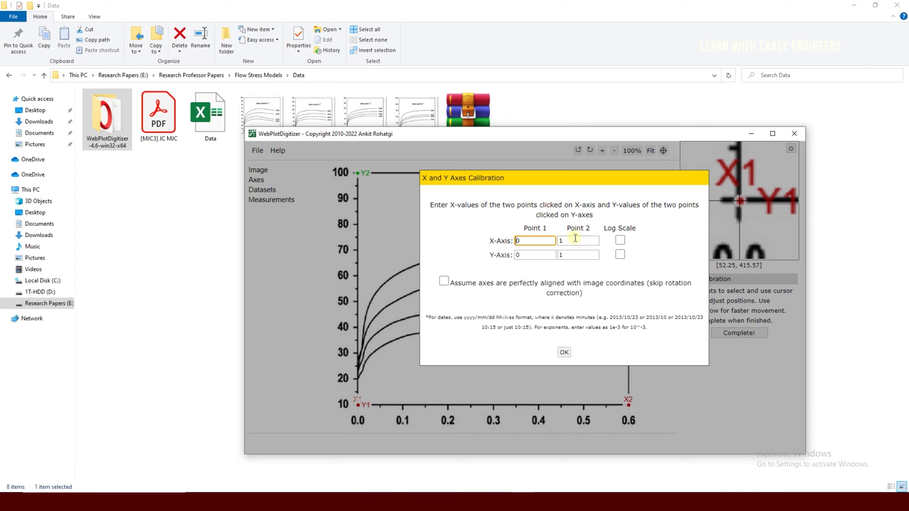
click(575, 241)
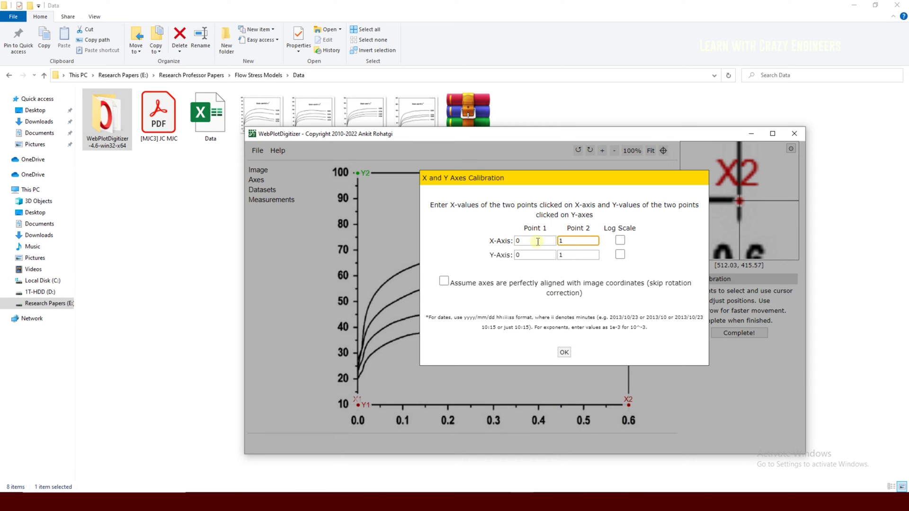
key(shift+Tab)
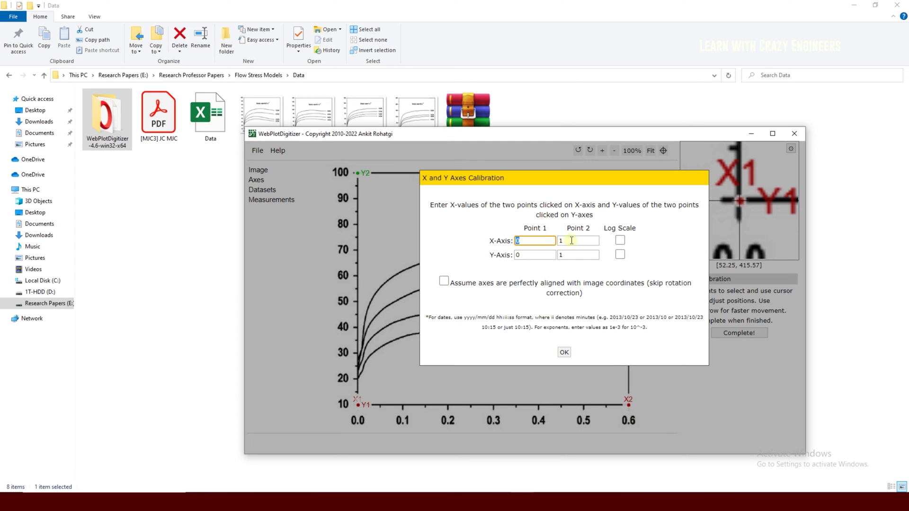
key(Tab)
text(0.6)
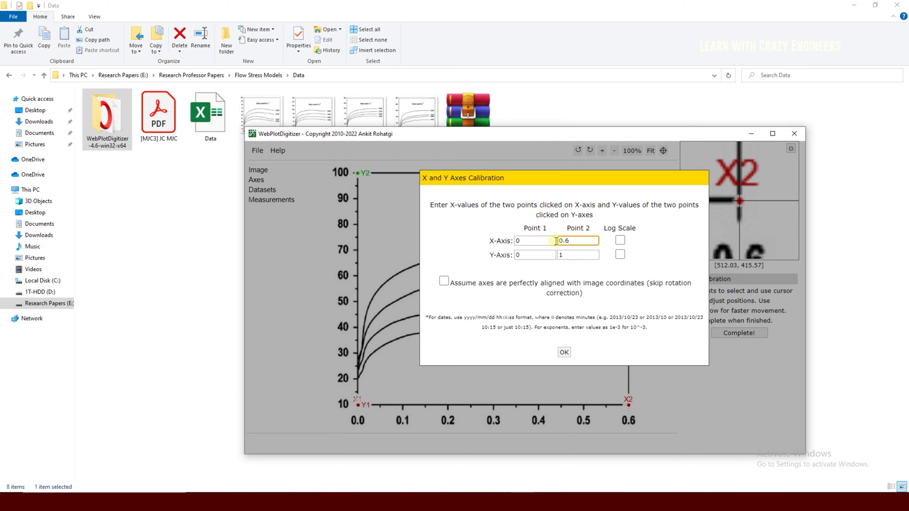
Set the Y-axis calibration values to 10 for Point 1 and 100 for Point 2, and accept the calibration
click(538, 255)
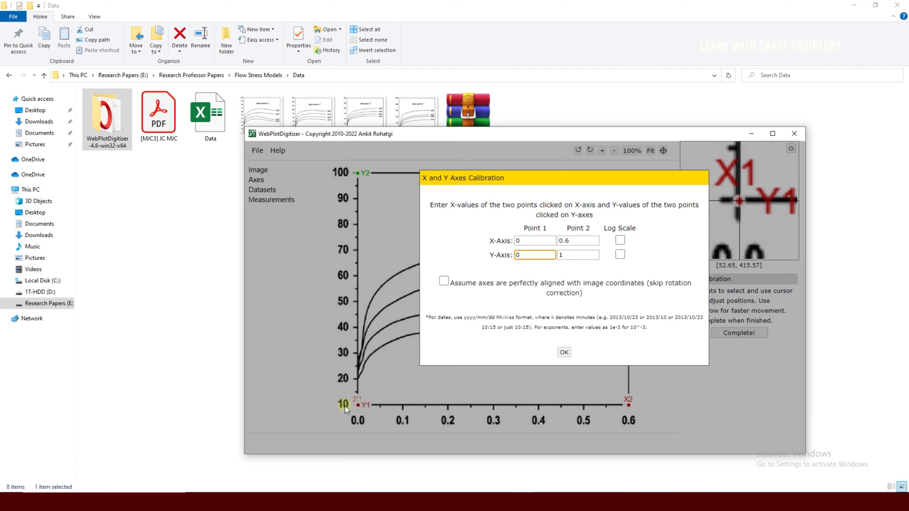
key(BackSpace)
text(10)
click(573, 255)
text(00)
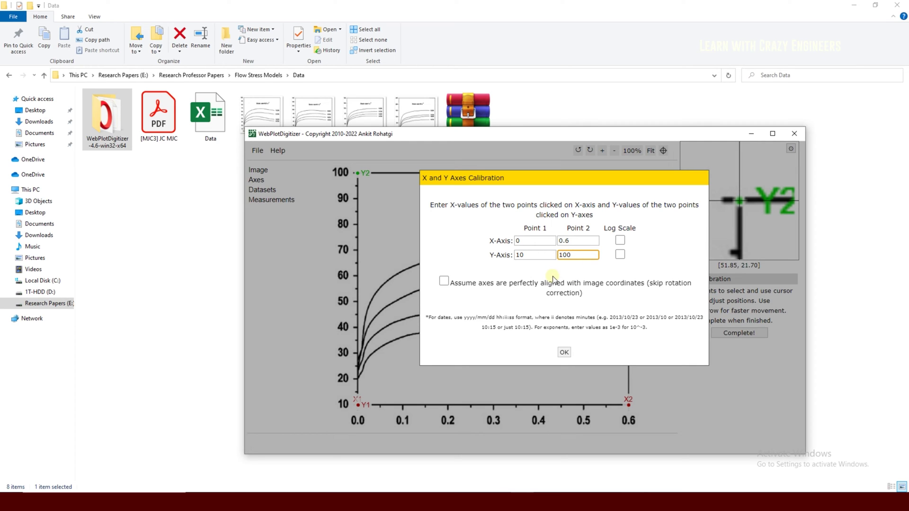
click(564, 353)
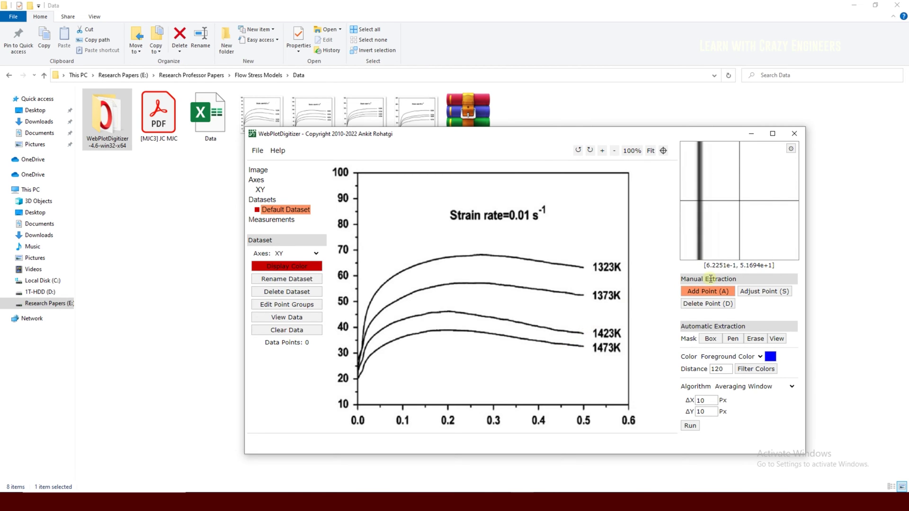
drag(741, 281, 685, 281)
drag(738, 313, 690, 326)
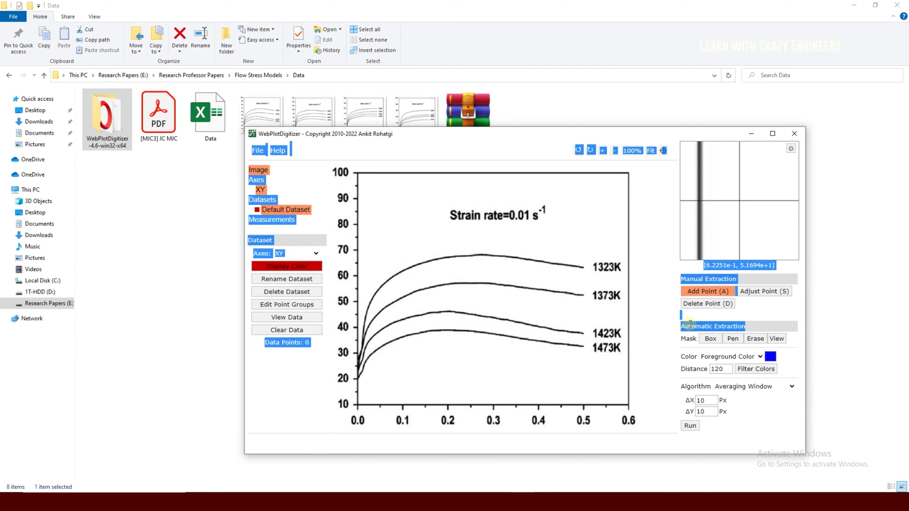
click(690, 321)
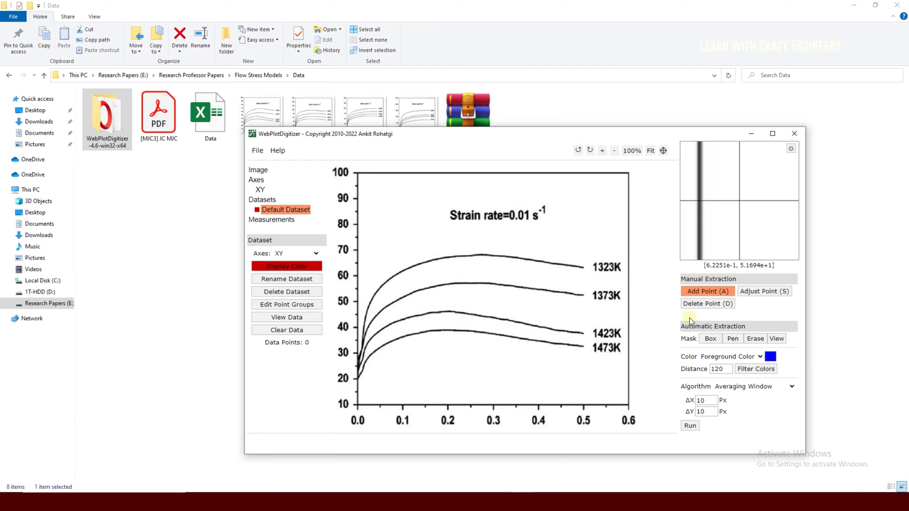
Manually add fourteen data points spread roughly along the 1323K, 1373K, 1423K and 1473K curves
click(708, 292)
click(385, 307)
click(406, 268)
click(449, 258)
click(501, 259)
click(502, 283)
click(459, 288)
click(420, 290)
click(418, 317)
click(475, 306)
click(512, 317)
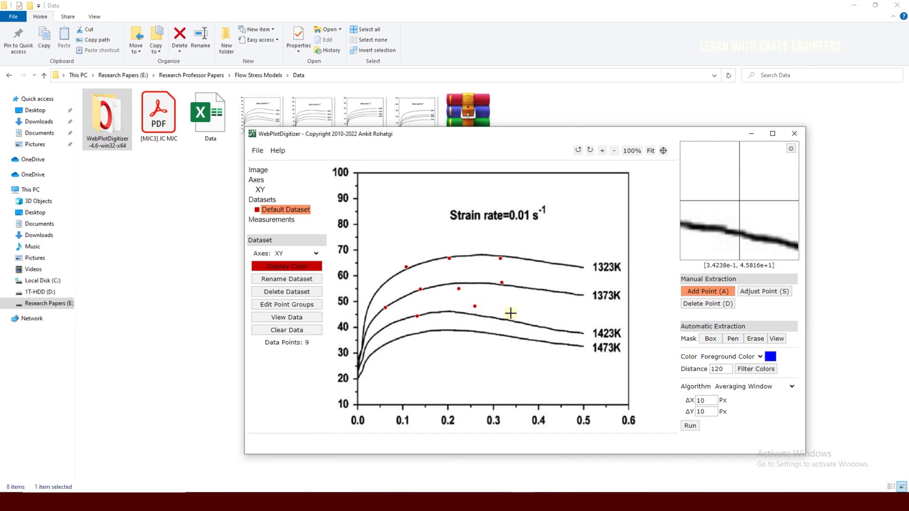
click(547, 320)
click(397, 344)
click(448, 338)
click(533, 338)
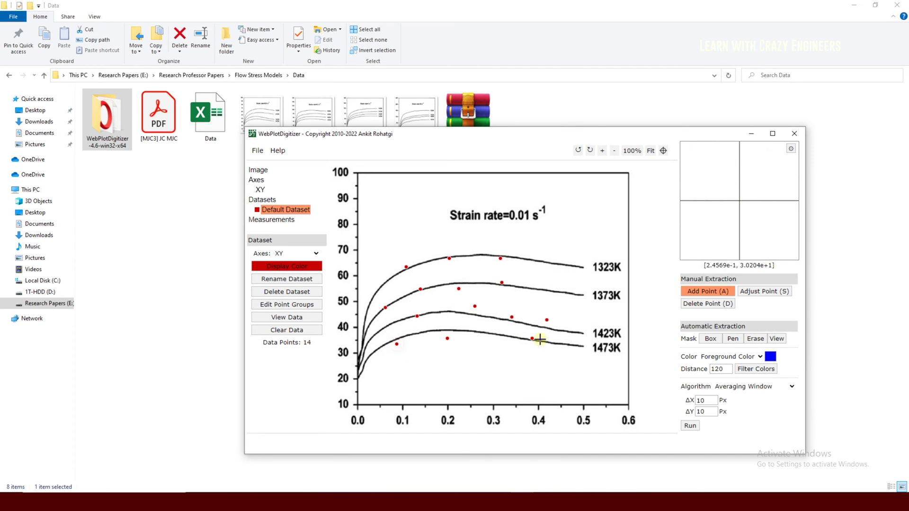
Adjust the data point above the 1423K curve at X about 0.26 so that it sits on that curve
click(753, 292)
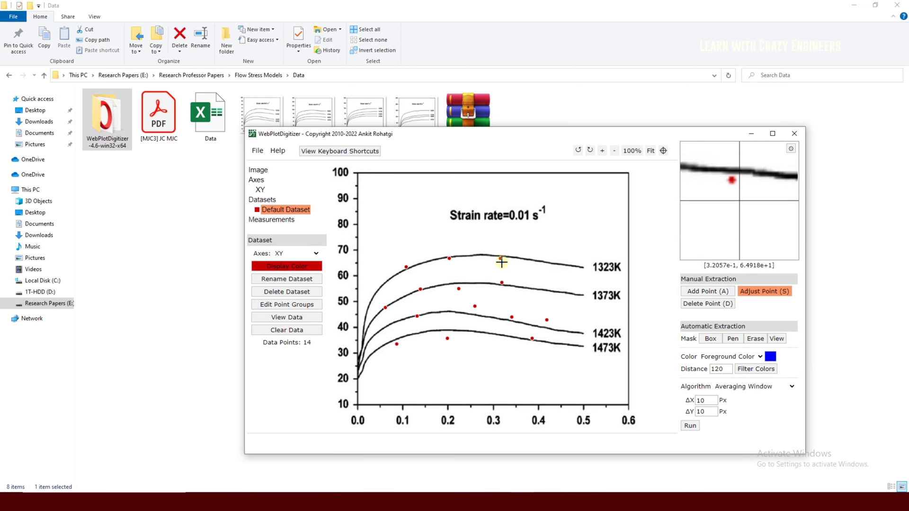
click(475, 307)
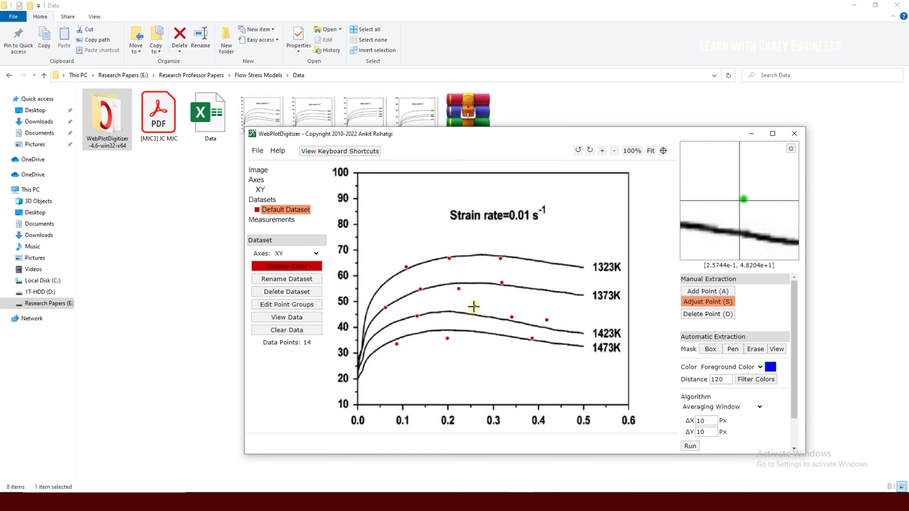
key(Down)
key(Down)
key(Down)
key(Down)
key(Down)
key(Down)
key(Down)
key(Down)
key(Down)
key(Down)
key(Down)
key(Down)
key(Down)
key(Down)
key(Down)
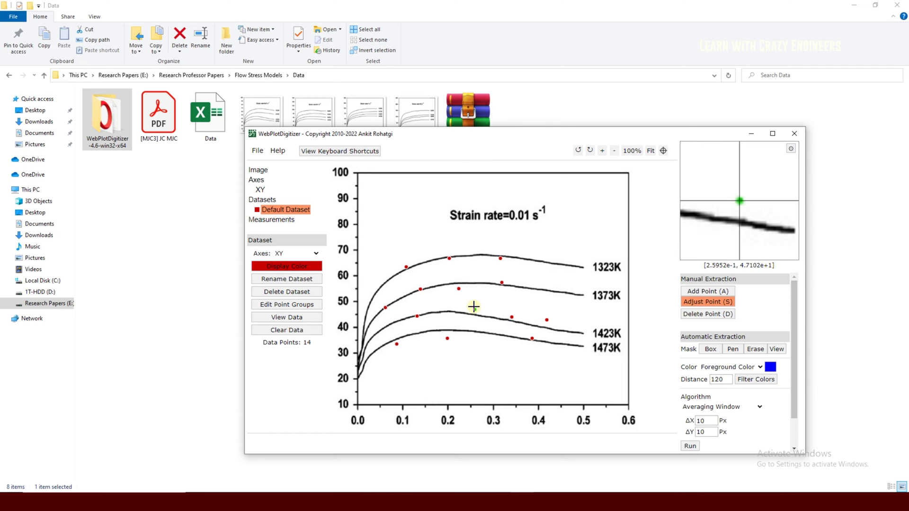
key(Down)
key(Down)
key(Down)
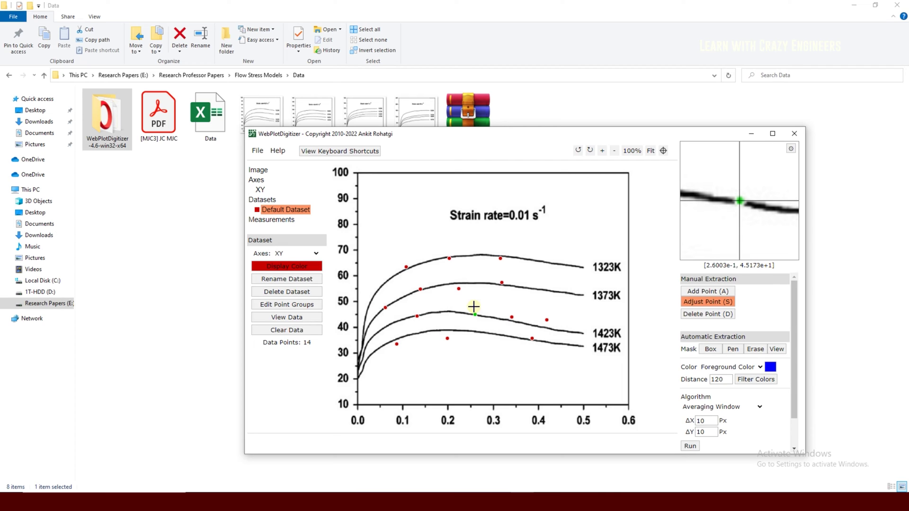
Adjust the data point below the 1473K curve at X about 0.2 so that it sits on that curve
click(448, 337)
key(Up)
key(Up)
key(Up)
key(Up)
key(Up)
key(Up)
key(Up)
key(Up)
key(Up)
key(Up)
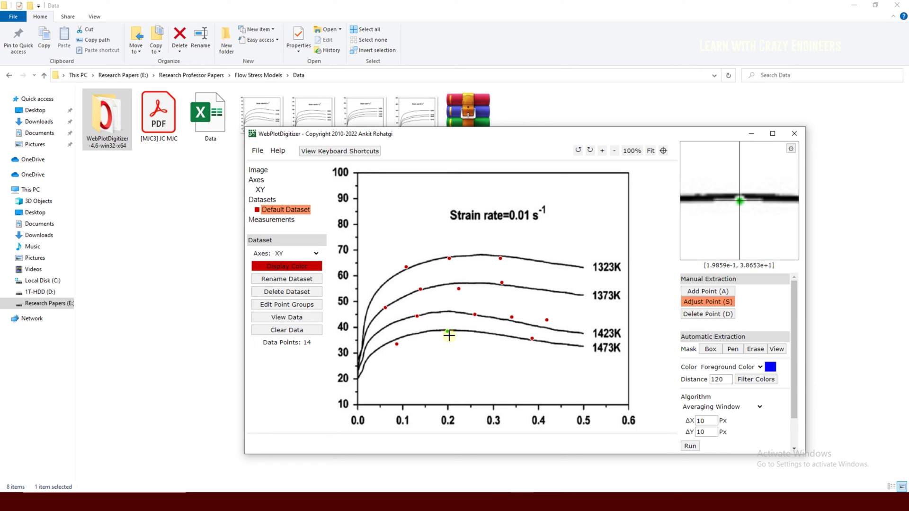
Adjust the data point below the 1473K curve at X about 0.09 so that it sits on that curve
click(398, 345)
key(Up)
key(Up)
key(Up)
key(Up)
key(Up)
key(Up)
key(Up)
key(Left)
key(Left)
key(Left)
key(Left)
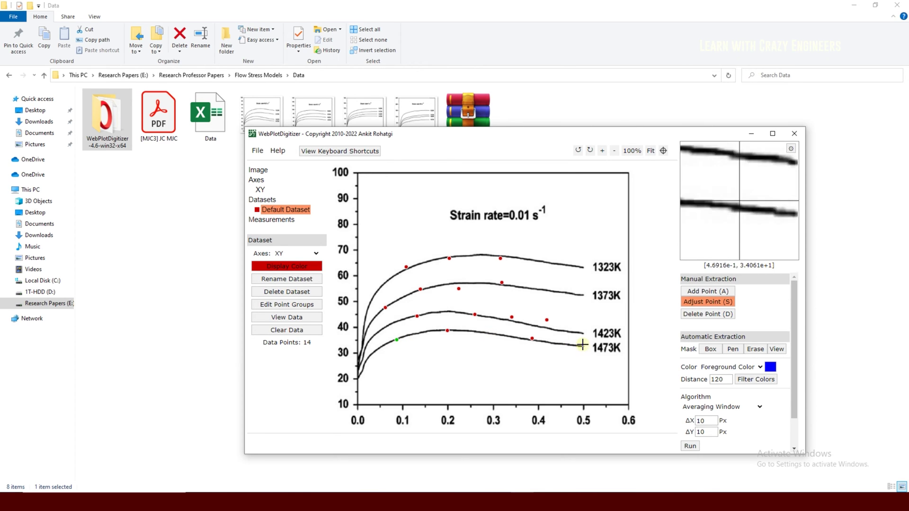
Delete the three points near the 1323K curve, three near the 1373K peak and beyond, and the last two near the 1423K curve
click(691, 314)
click(511, 318)
click(547, 320)
click(502, 283)
click(501, 258)
click(449, 258)
click(406, 267)
click(421, 287)
click(459, 289)
View the X, Y values acquired for the Default Dataset and close the list
click(301, 317)
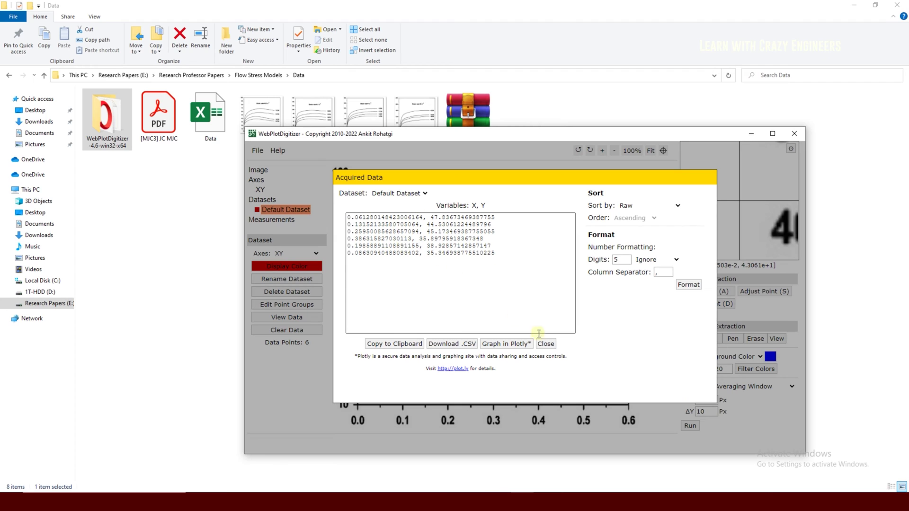
click(545, 343)
click(717, 292)
drag(717, 294, 675, 285)
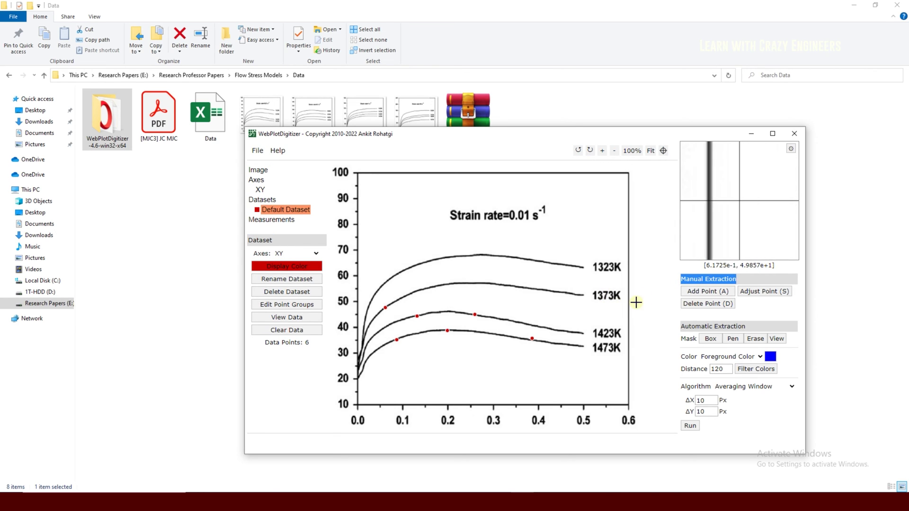
drag(747, 326, 683, 328)
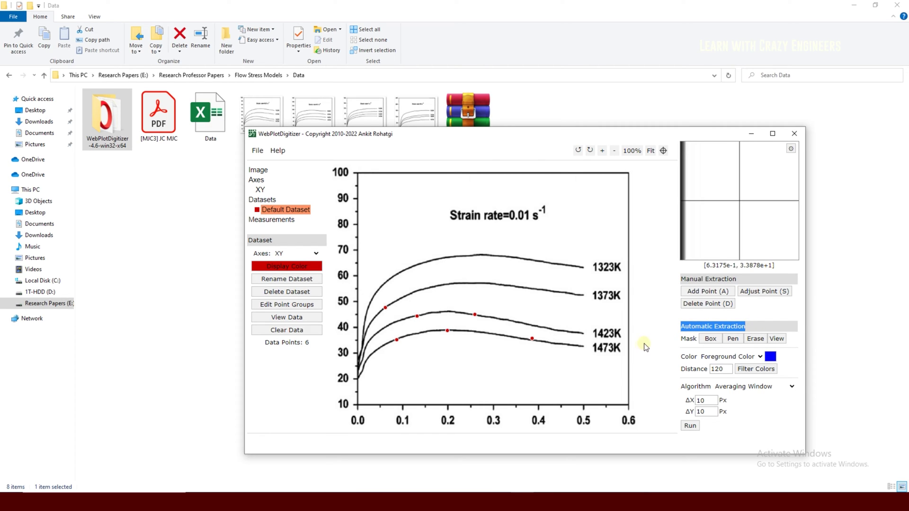
click(734, 340)
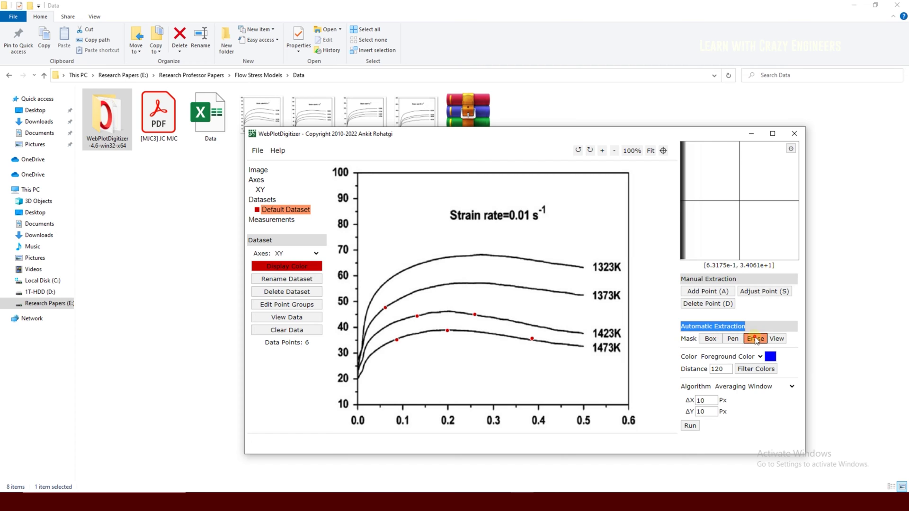
click(750, 339)
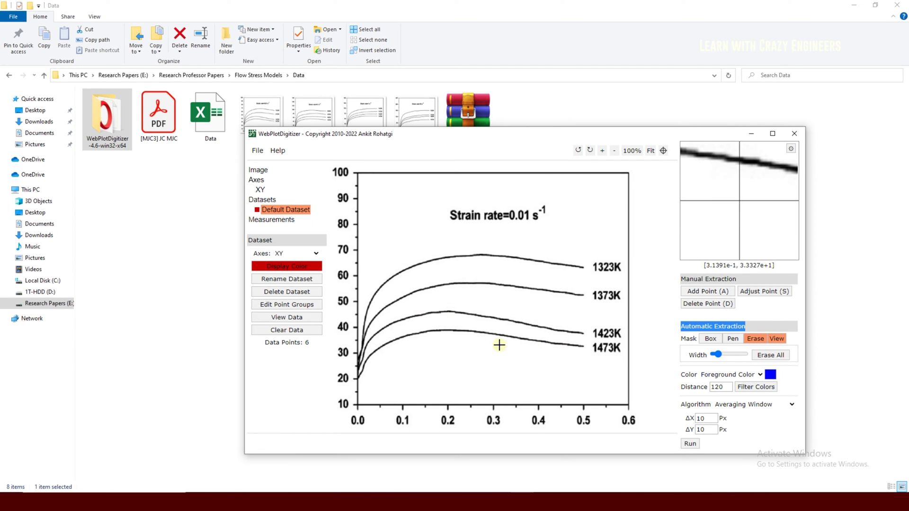
click(642, 368)
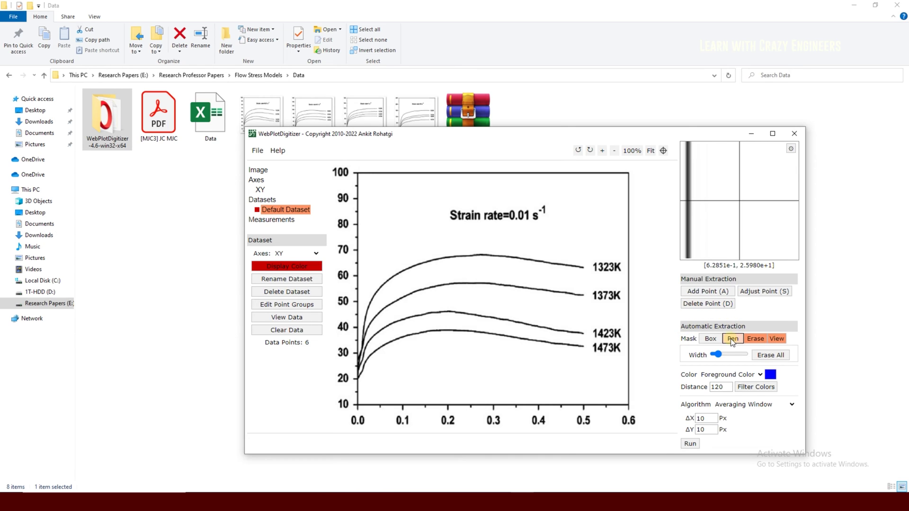
click(716, 344)
click(755, 340)
click(717, 342)
Try masking nearly the whole region of the four curves with overlapping boxes for automatic extraction
click(718, 341)
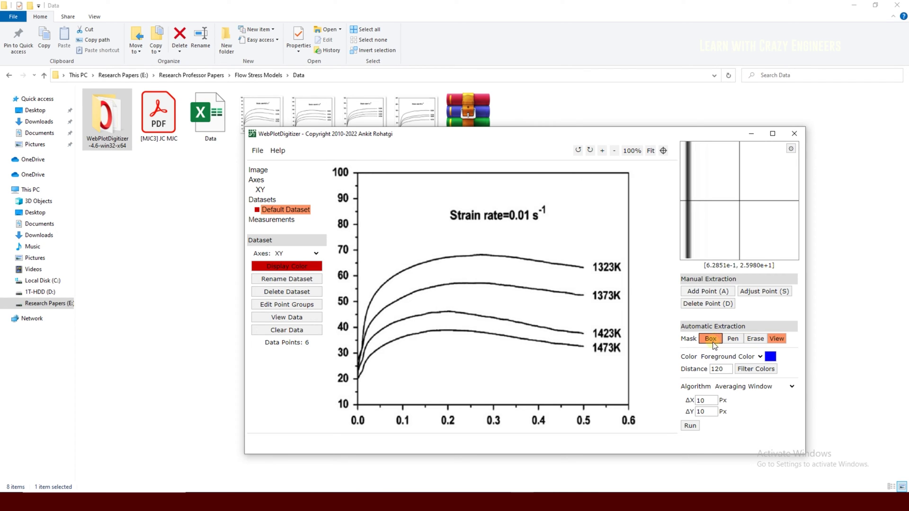
drag(388, 251, 547, 369)
drag(518, 253, 588, 356)
drag(363, 272, 417, 377)
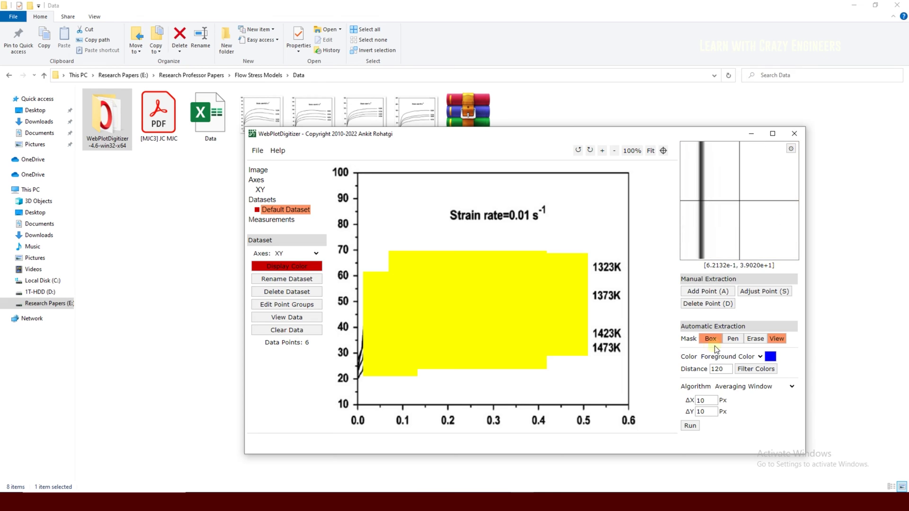
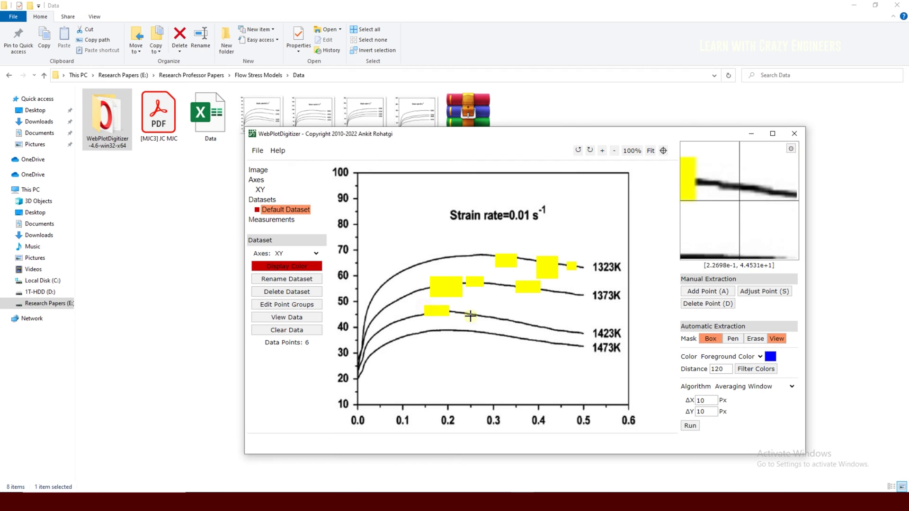
Add box masks on the lower curves and at the end of the 1323K curve, and erase the whole mask
drag(474, 338, 491, 344)
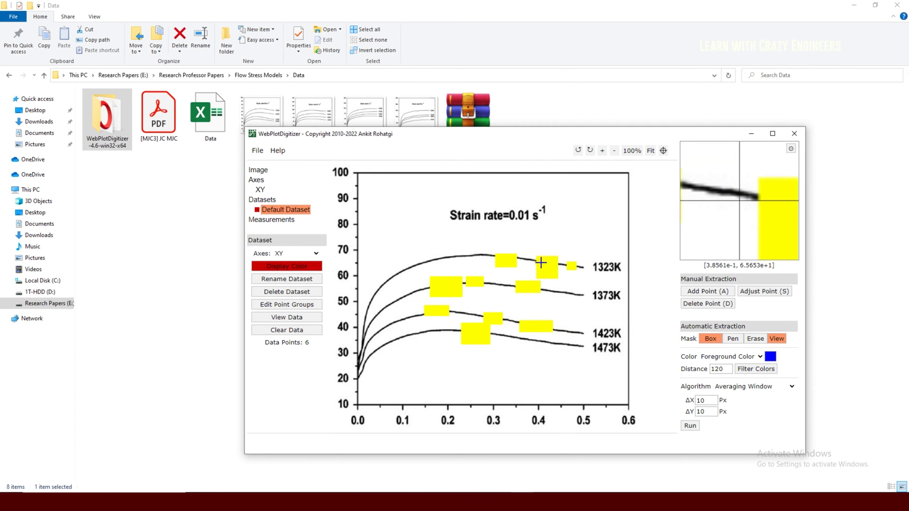
drag(577, 257, 584, 273)
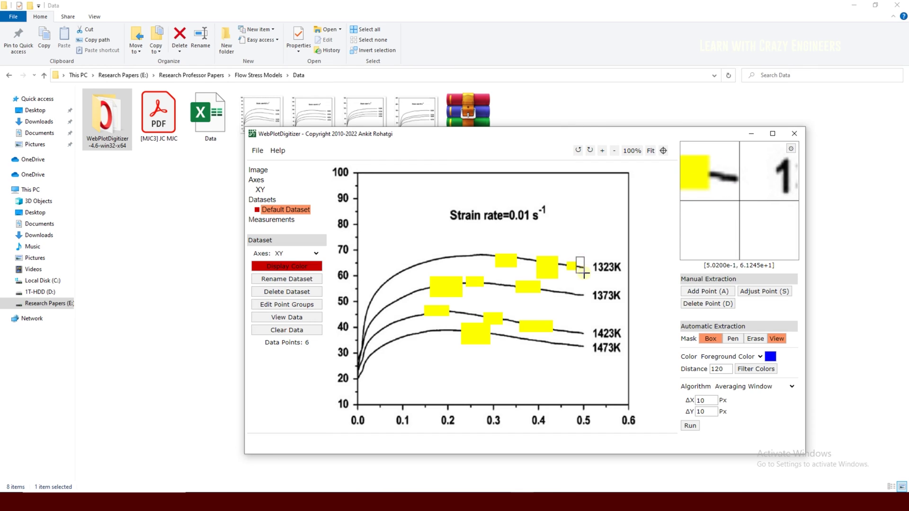
click(756, 339)
click(773, 356)
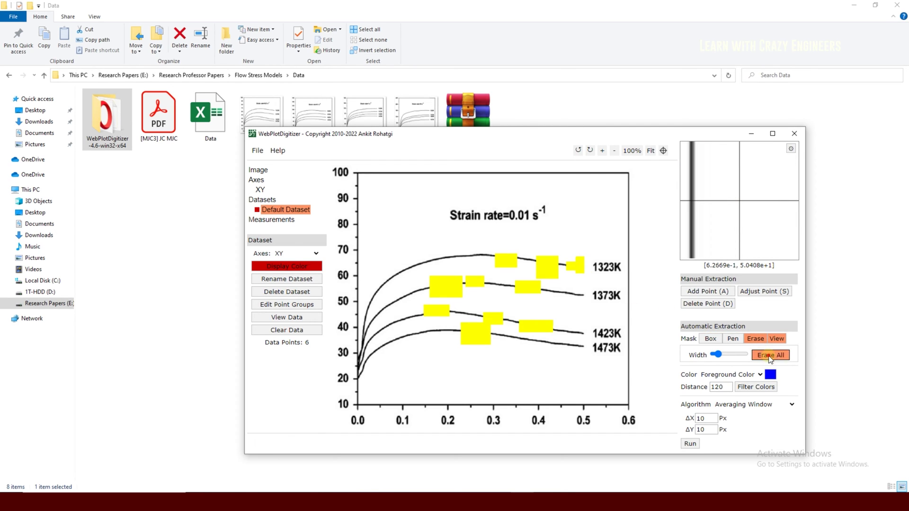
Paint freehand Pen masks over the middle of the four curves and along the 1323K curve, adjusting the pen width
click(733, 339)
drag(414, 263, 457, 255)
mouse_move(514, 260)
mouse_down()
mouse_move(464, 298)
mouse_move(473, 400)
mouse_move(523, 338)
mouse_up()
click(729, 354)
drag(588, 264, 458, 254)
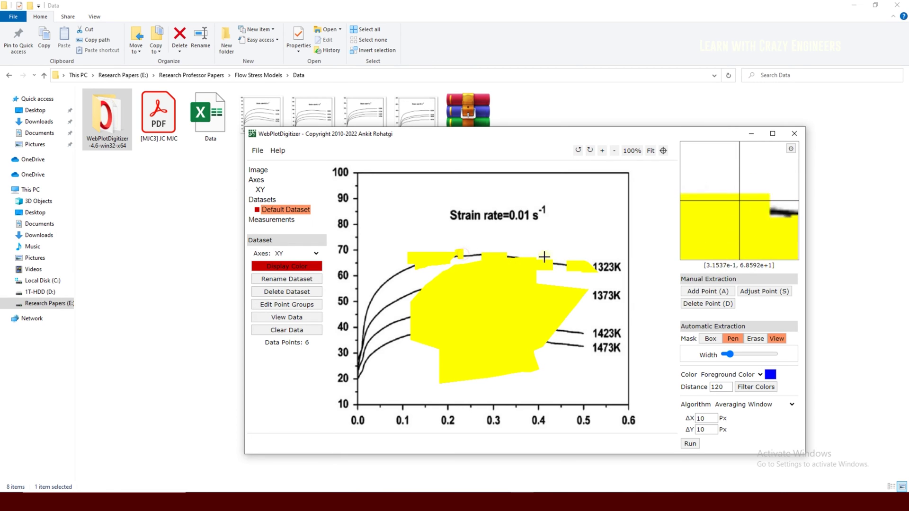
Mark the end of the 1473K curve with a thinner Pen mask, and erase the whole mask
click(725, 354)
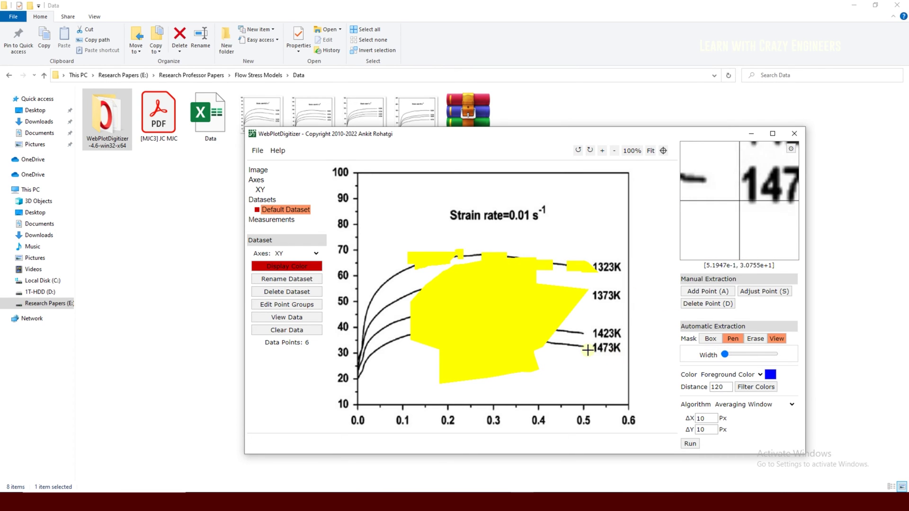
drag(587, 349, 576, 346)
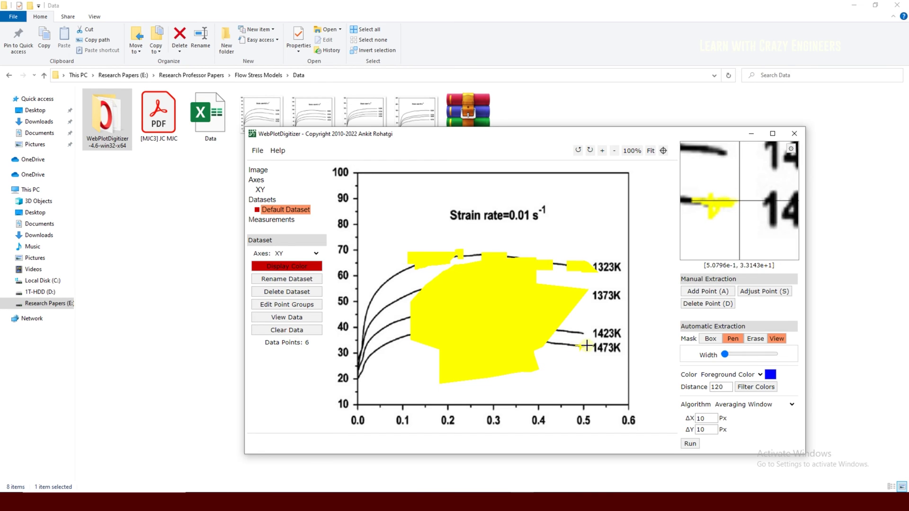
click(747, 340)
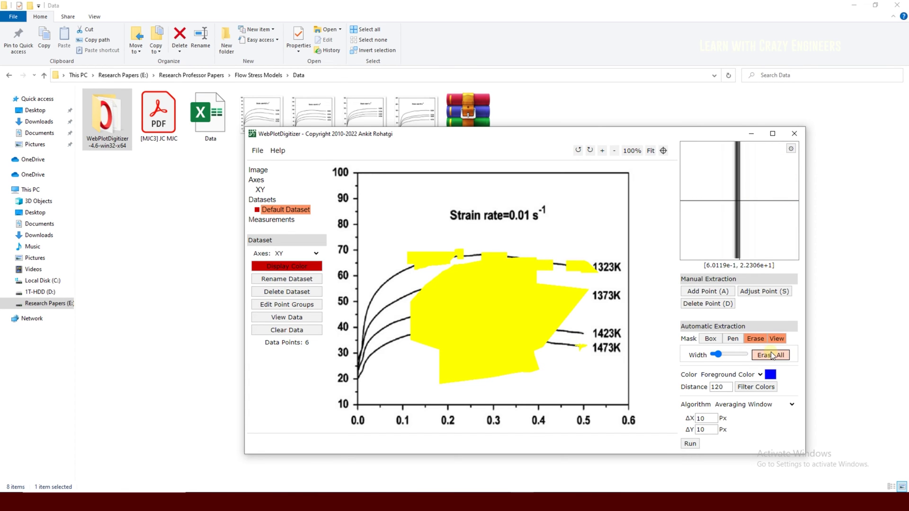
click(771, 354)
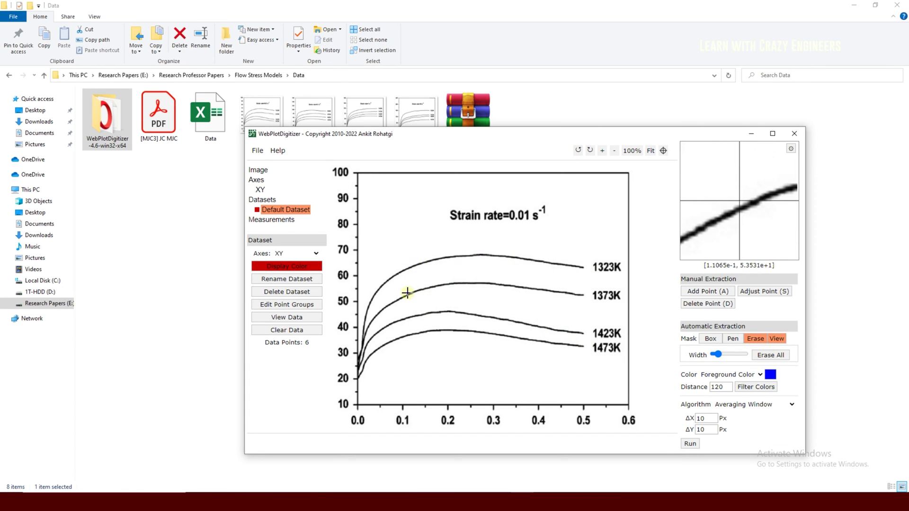
Mask the 1323K curve from X about 0.03 to 0.5 with a wide Pen stroke
click(724, 340)
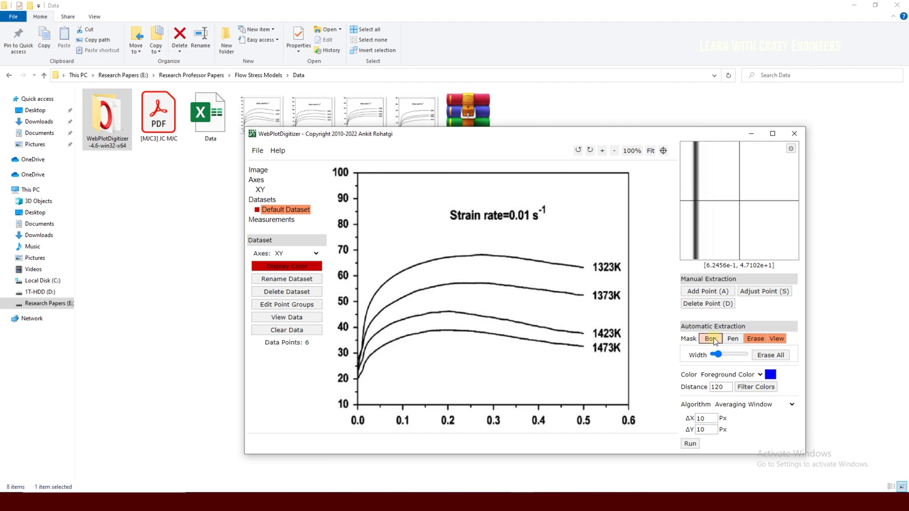
drag(724, 355, 733, 355)
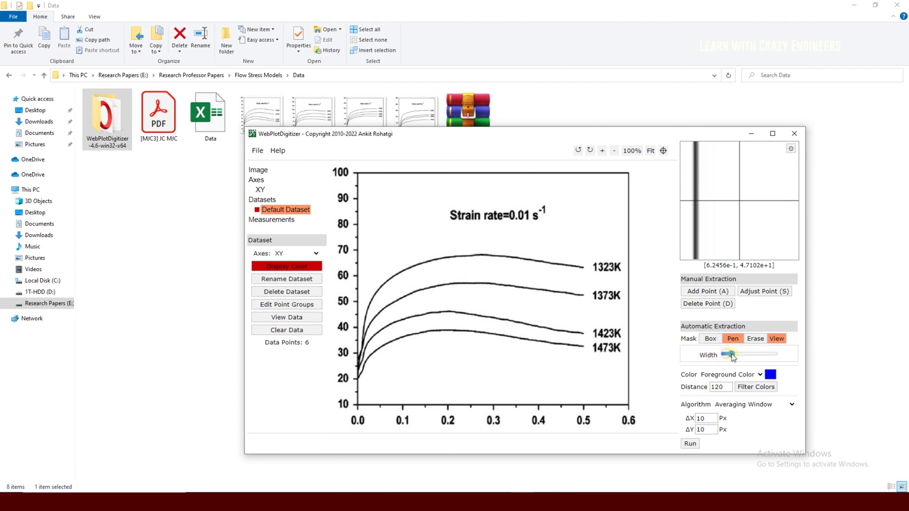
mouse_move(376, 294)
mouse_down()
mouse_move(417, 266)
mouse_move(488, 253)
mouse_move(545, 253)
mouse_move(582, 267)
mouse_up()
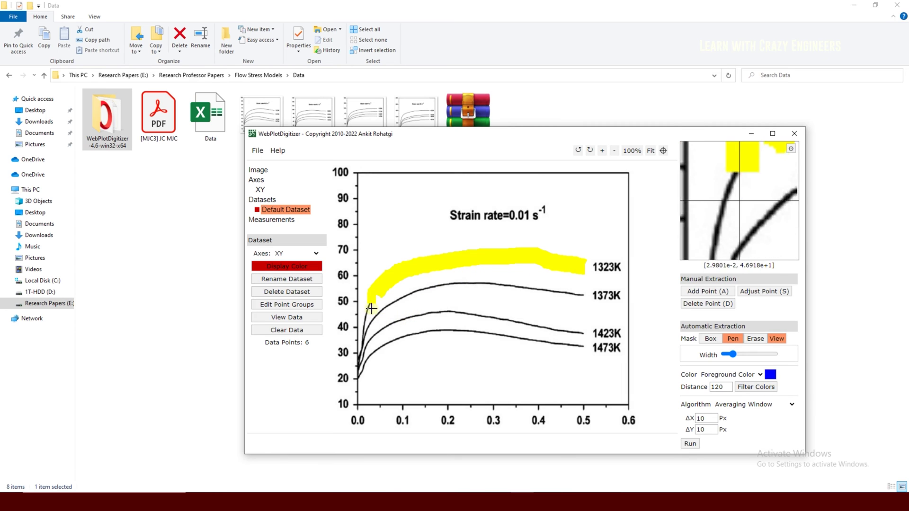
Switch to the T24 steel paper in Adobe Acrobat Reader, examine the coloured plots of Fig. 4, and return to WebPlotDigitizer
key(alt+Tab)
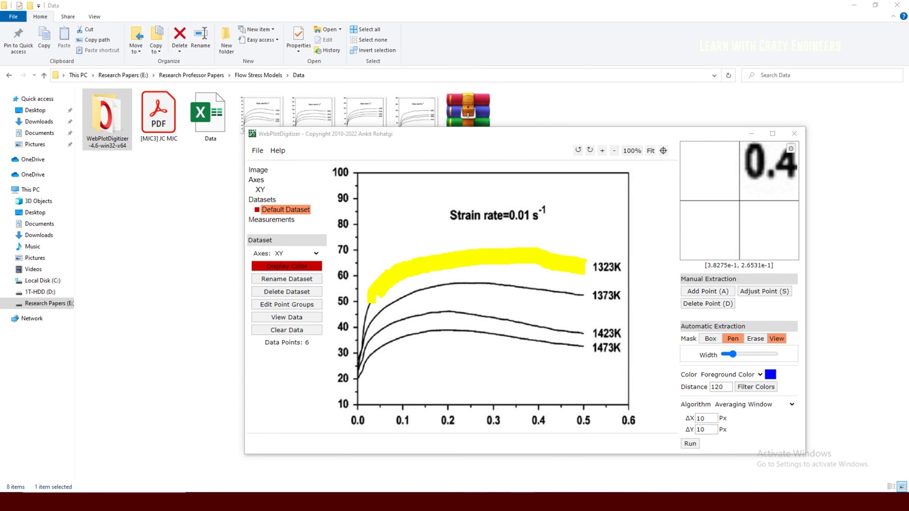
scroll(520, 324, down, 2)
drag(786, 183, 794, 243)
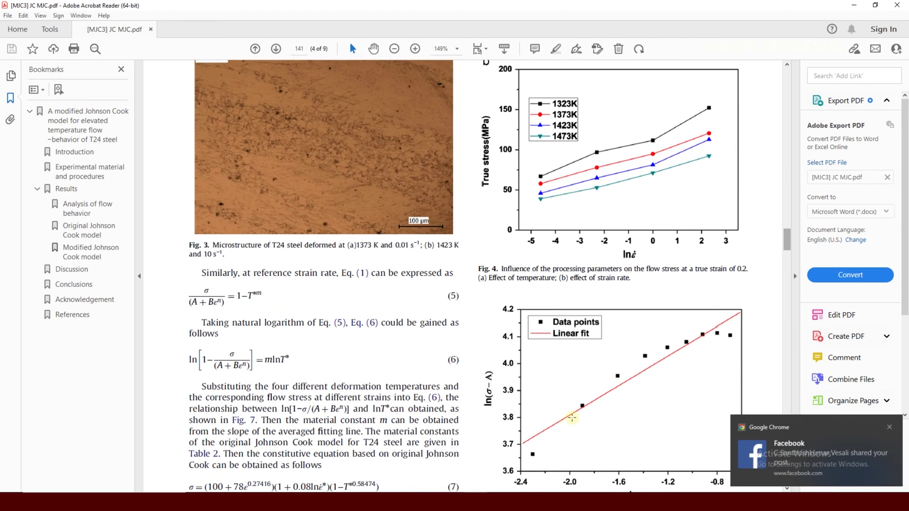
click(888, 428)
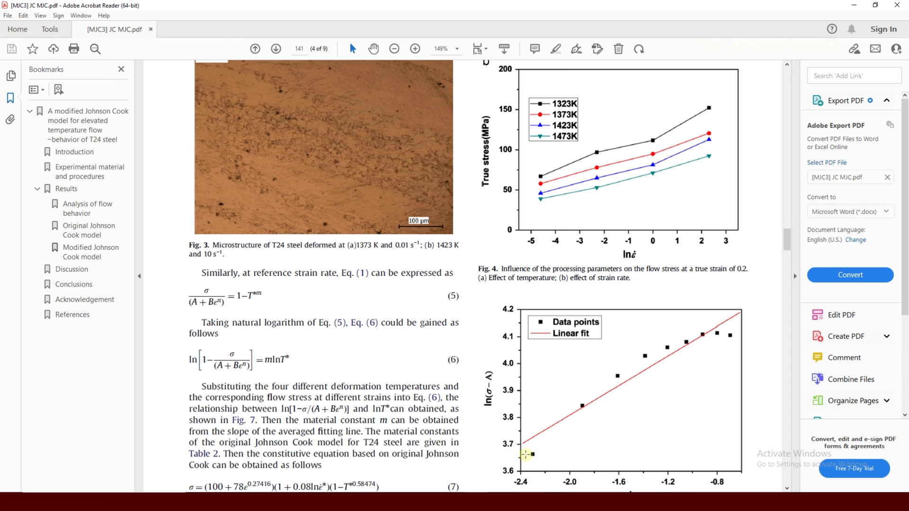
click(844, 4)
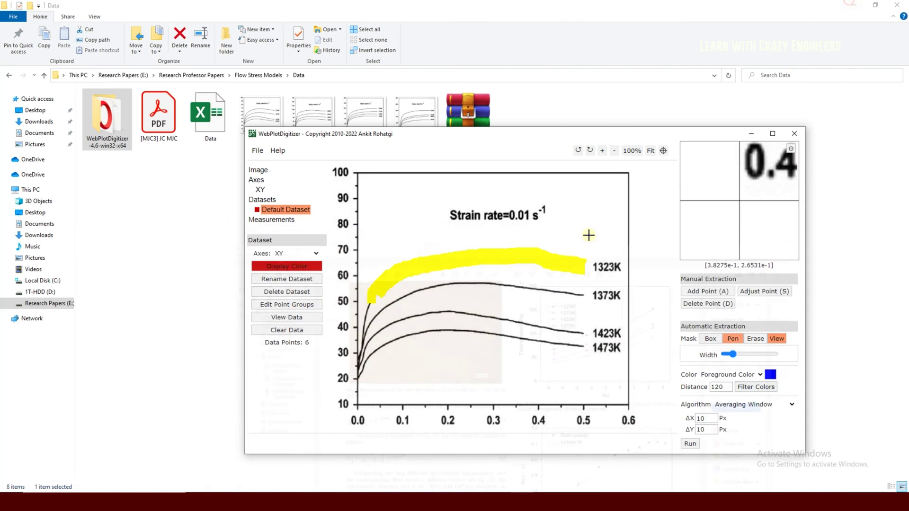
Preview the color filter and try to set the plot foreground color to R 0, G 0, B 0 by sampling the 1323K curve
click(751, 389)
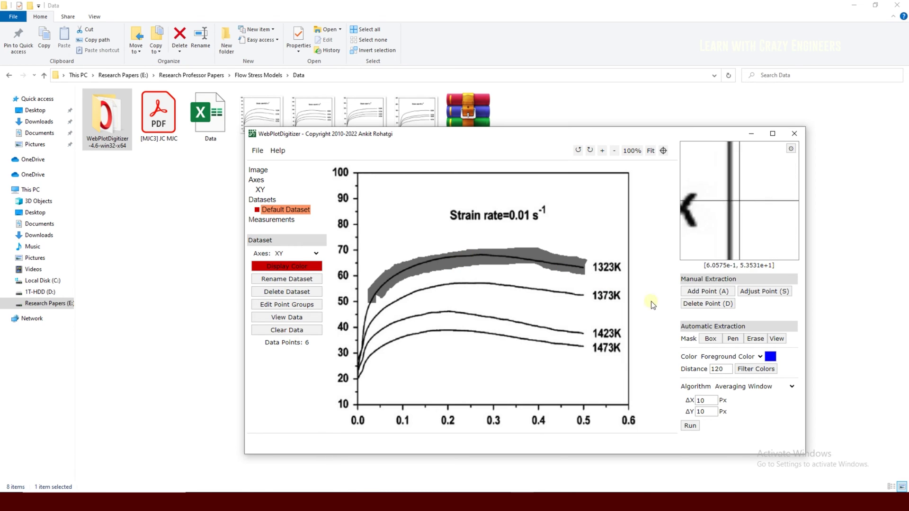
click(762, 356)
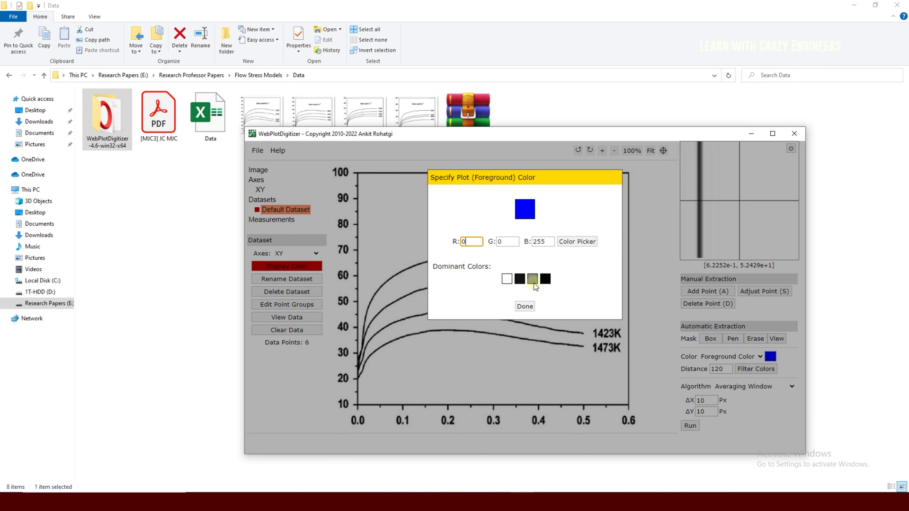
drag(544, 241, 517, 241)
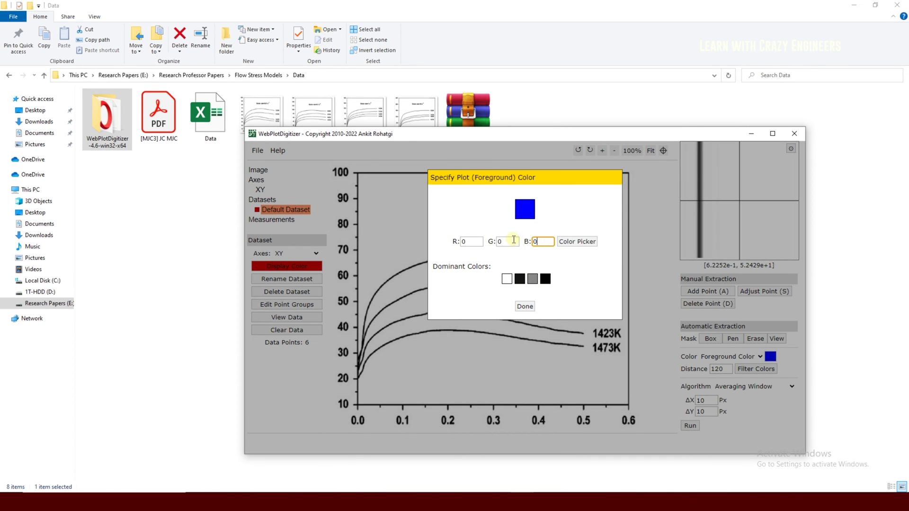
click(497, 241)
click(471, 242)
drag(514, 243, 491, 246)
click(573, 244)
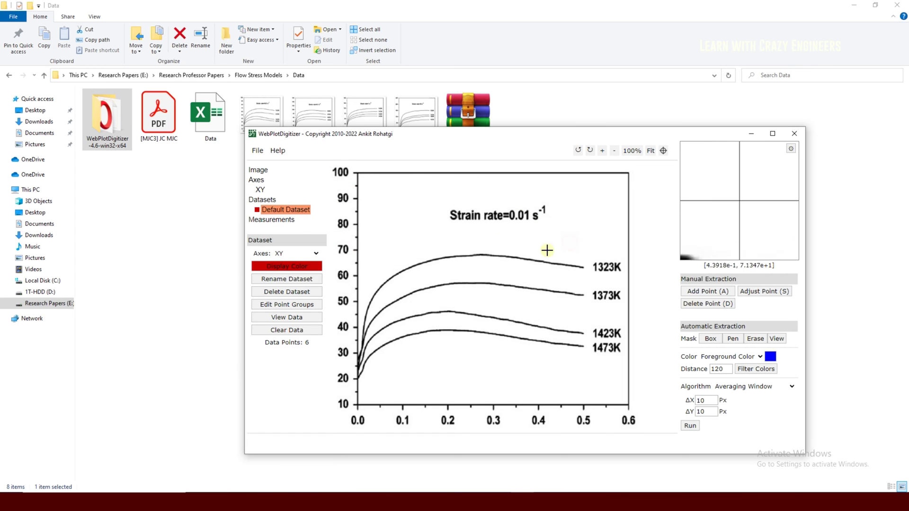
click(526, 259)
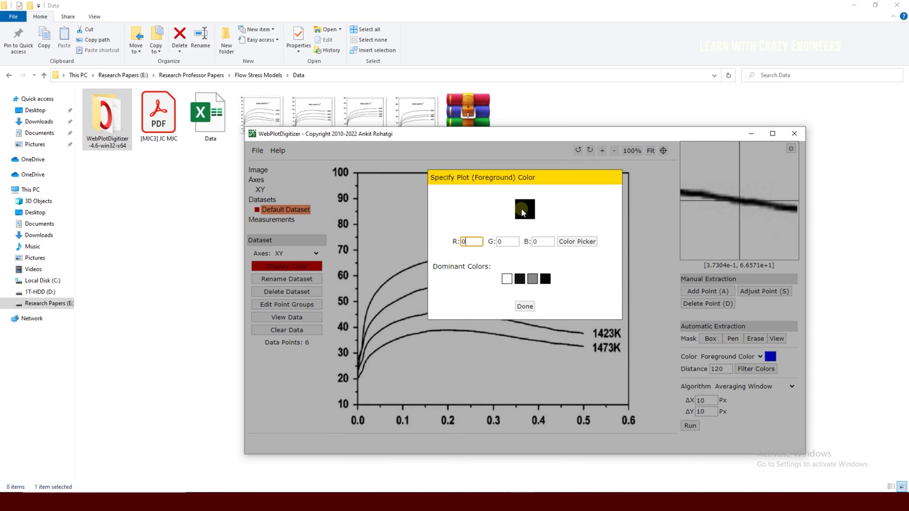
click(576, 241)
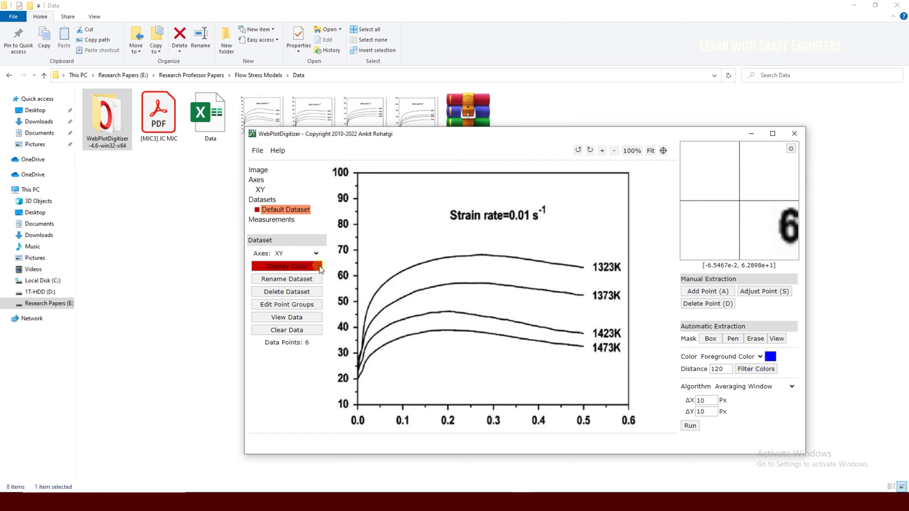
Examine the RGB values and dominant colors in the display color settings for the digitized points, and close them
click(317, 265)
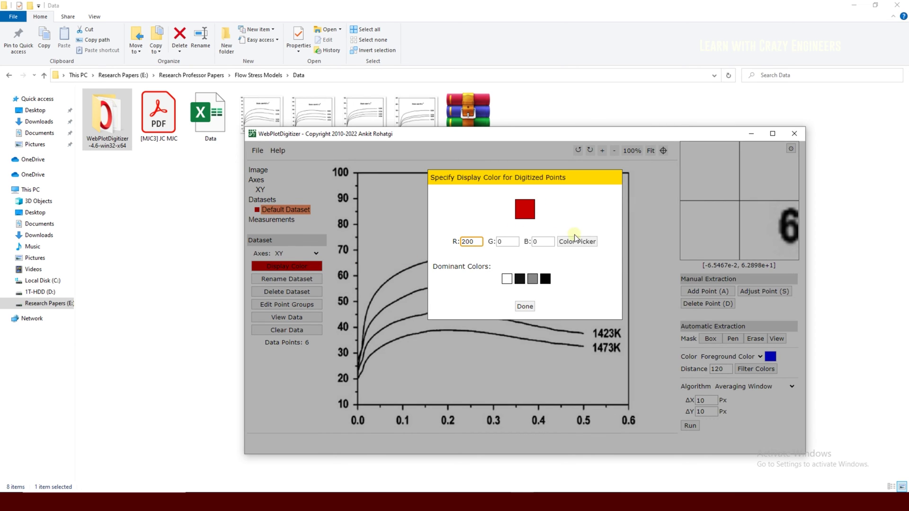
double_click(542, 242)
double_click(507, 242)
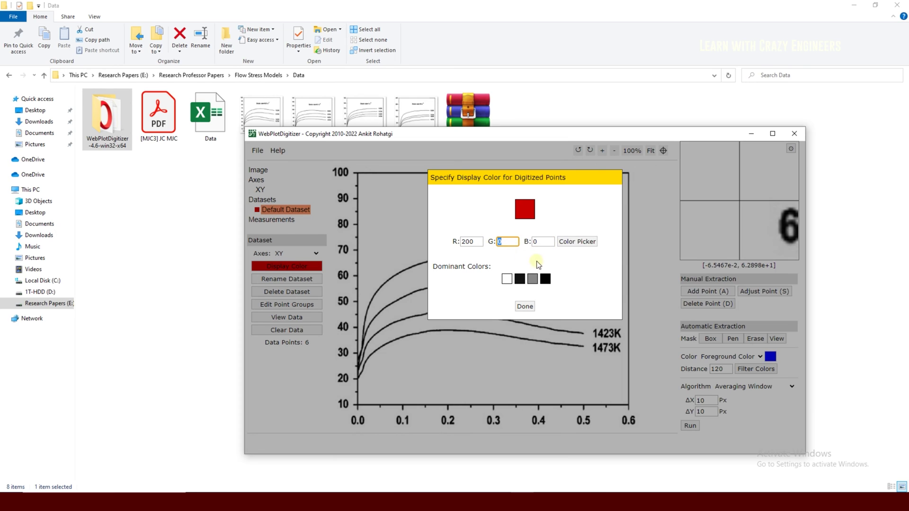
drag(434, 267, 492, 267)
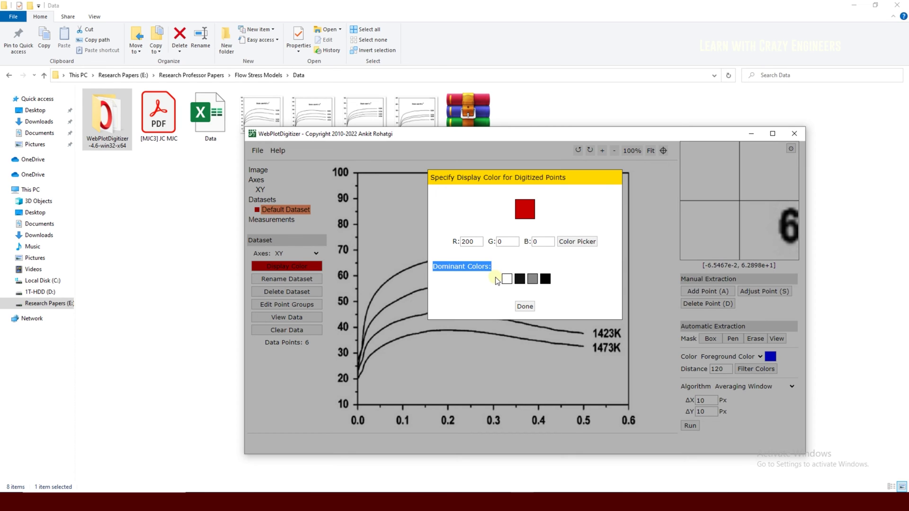
click(525, 306)
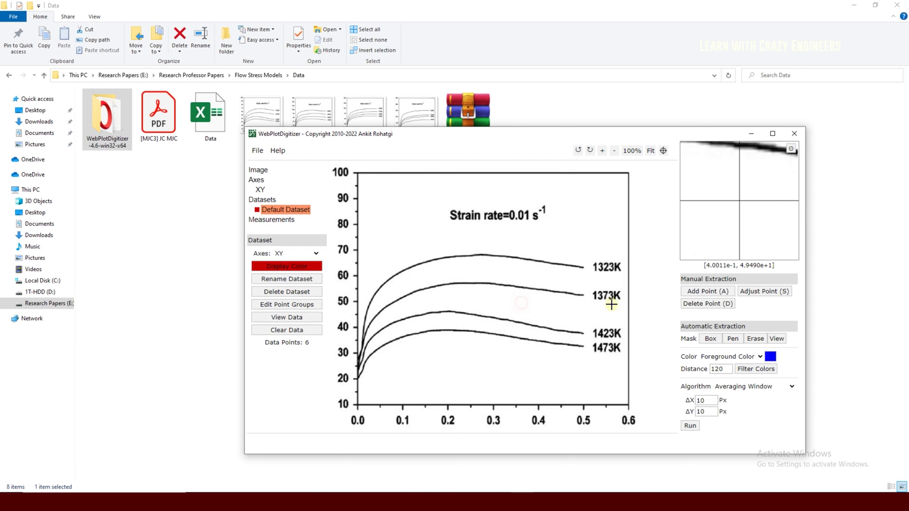
Erase the whole mask and recheck the display color settings of the digitized points
click(755, 339)
click(764, 357)
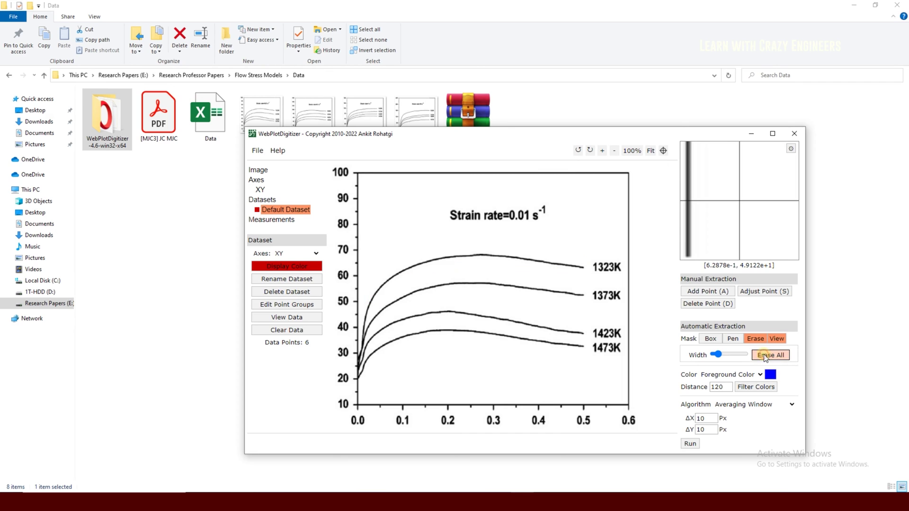
click(733, 339)
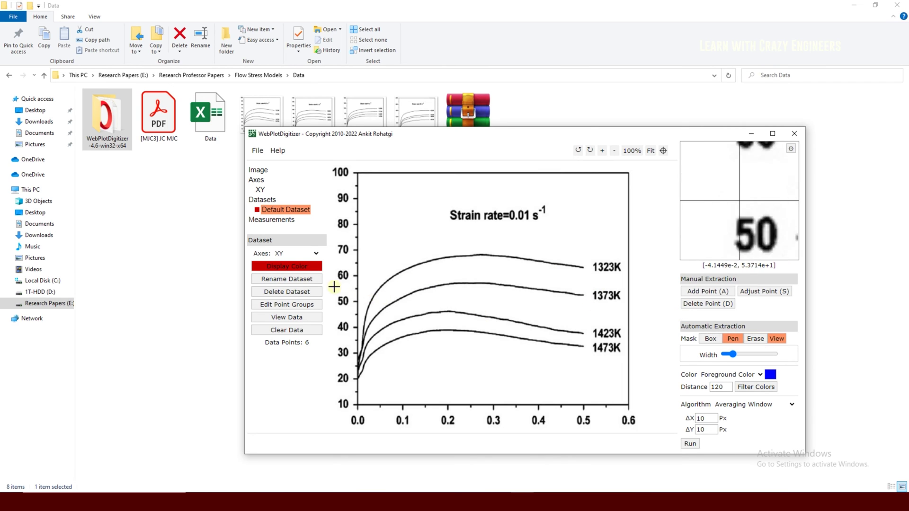
click(303, 263)
click(518, 245)
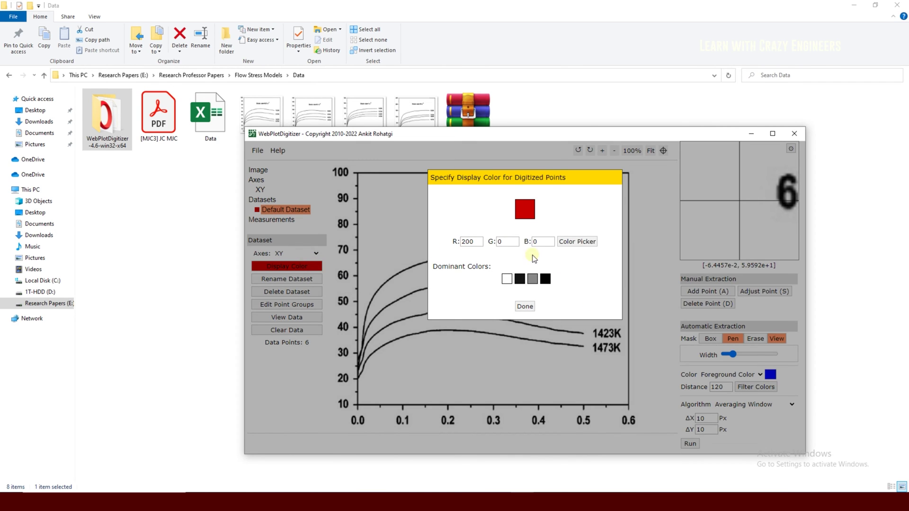
click(526, 307)
Box-mask the blank area above the 1323K curve from about X 0.41 to 0.51 and Y 72 to 81
click(712, 341)
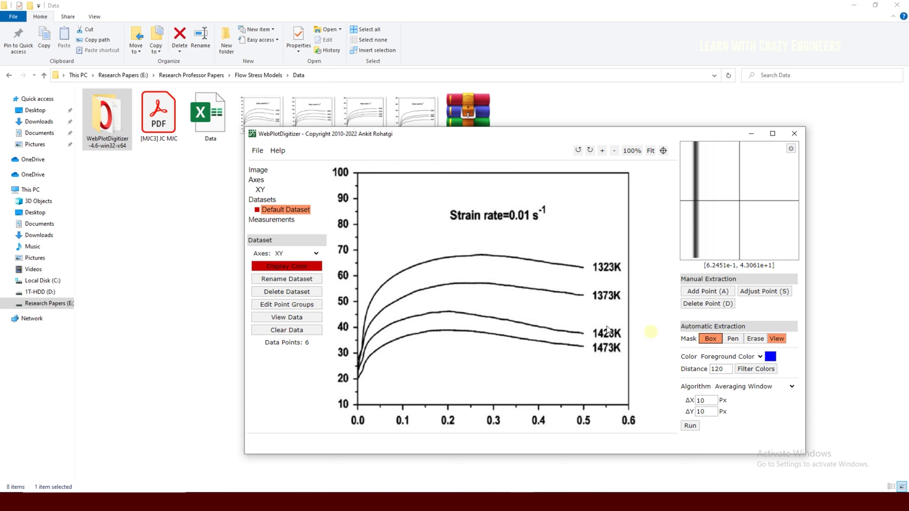
click(314, 254)
click(320, 266)
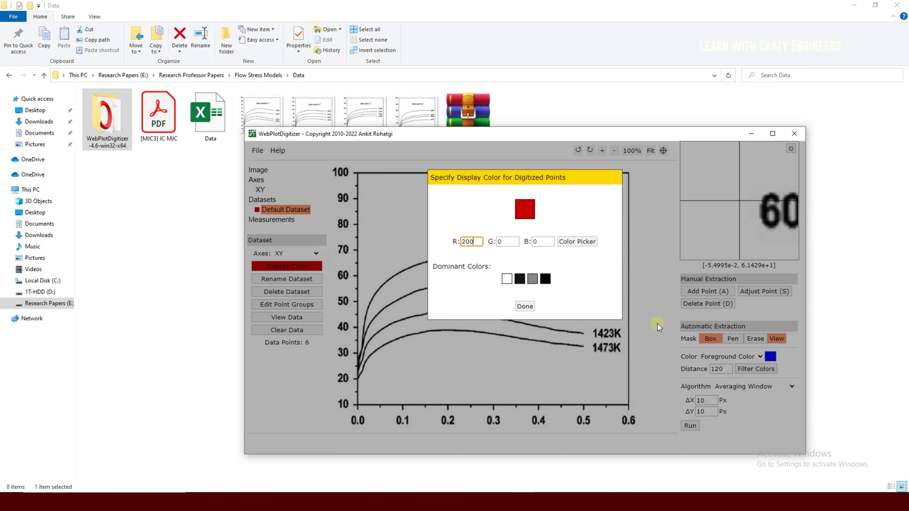
click(526, 307)
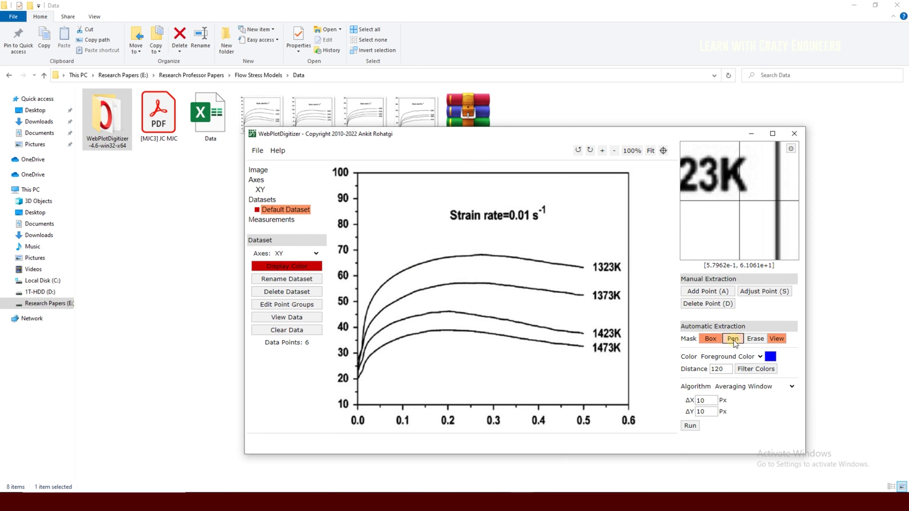
drag(544, 222, 588, 245)
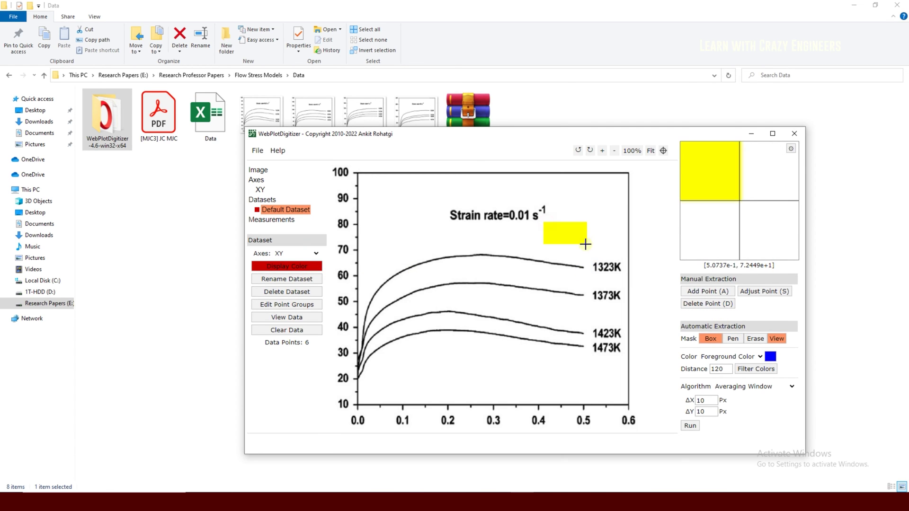
Set the plot foreground color to white (R 255, G 255, B 255) for automatic extraction, and activate the Pen mask
click(770, 357)
click(559, 242)
click(536, 232)
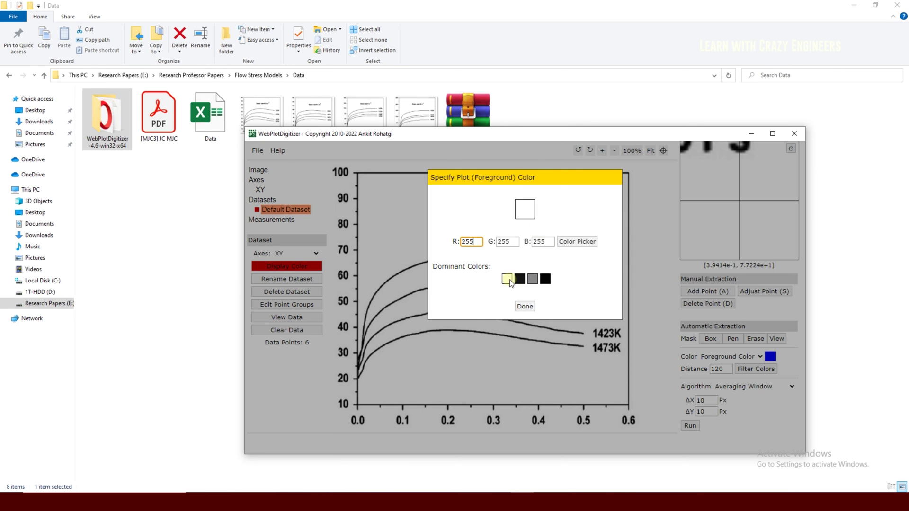
click(526, 307)
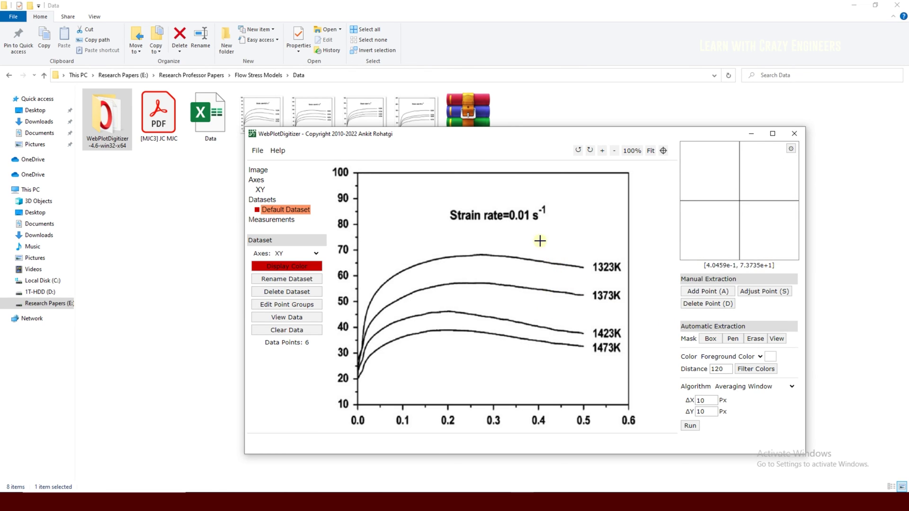
click(729, 339)
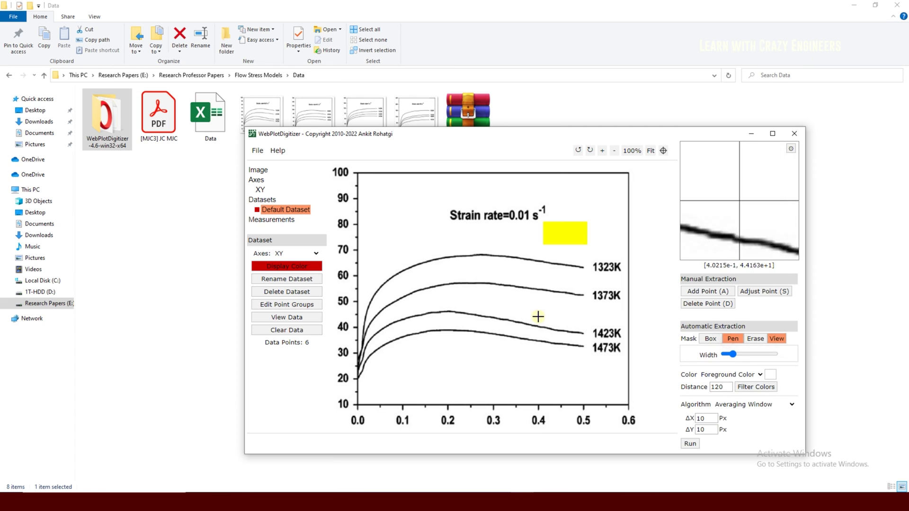
Replace the existing mask with a pen stroke along the 1323K curve and erase the part covering the curve's label
click(755, 338)
click(766, 354)
click(742, 341)
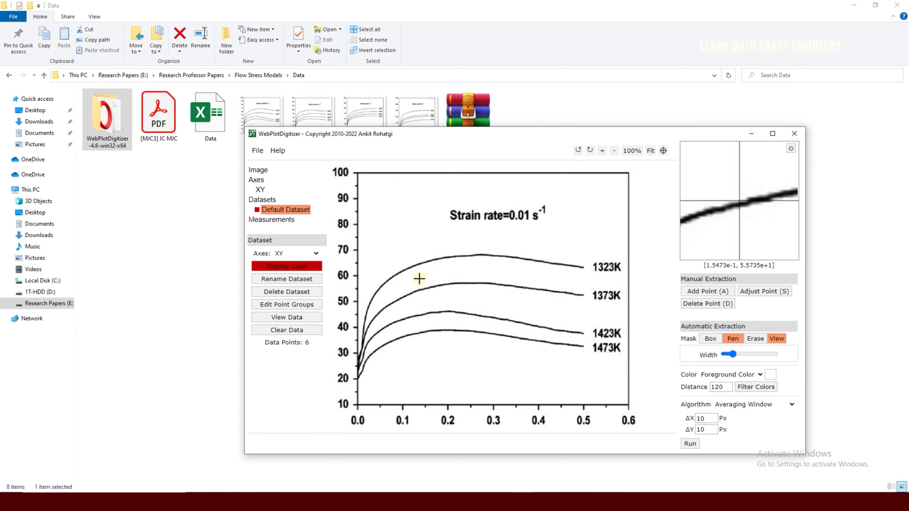
mouse_move(374, 287)
mouse_down()
mouse_move(423, 258)
mouse_move(493, 249)
mouse_move(584, 269)
mouse_move(516, 267)
mouse_move(510, 256)
mouse_move(564, 278)
mouse_up()
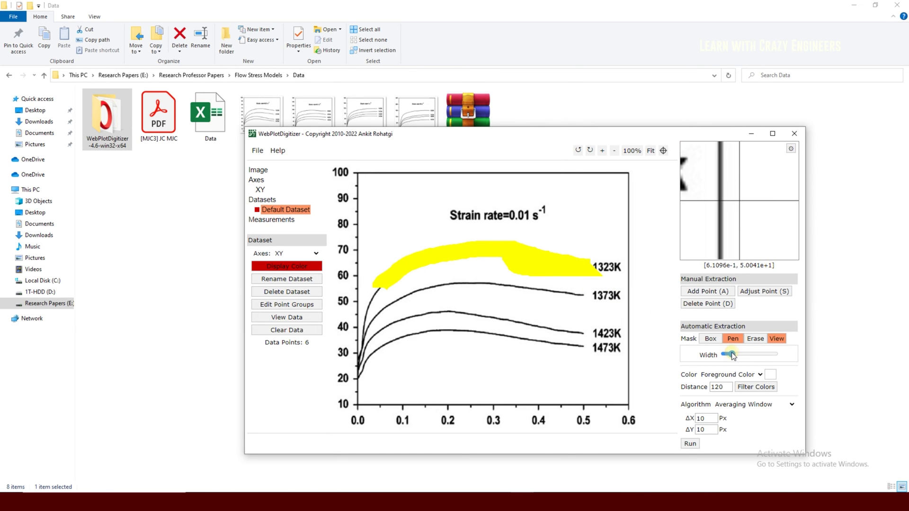
click(755, 339)
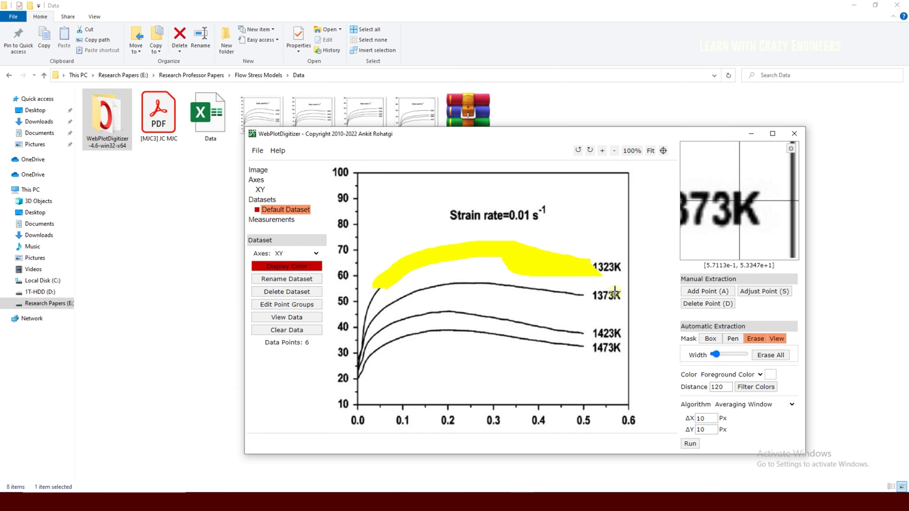
drag(590, 264, 605, 276)
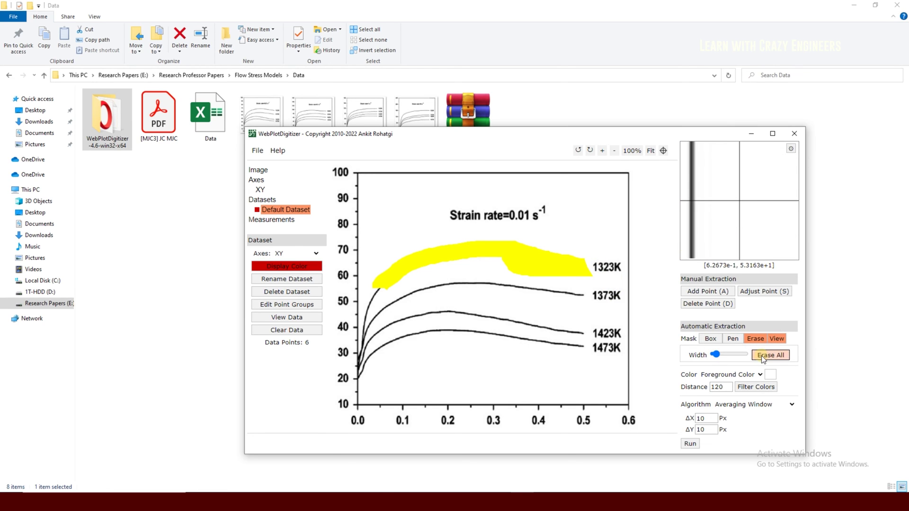
Open the foreground color settings and examine the differently colored curves of Fig. 4b in the paper in Adobe Acrobat Reader
click(711, 338)
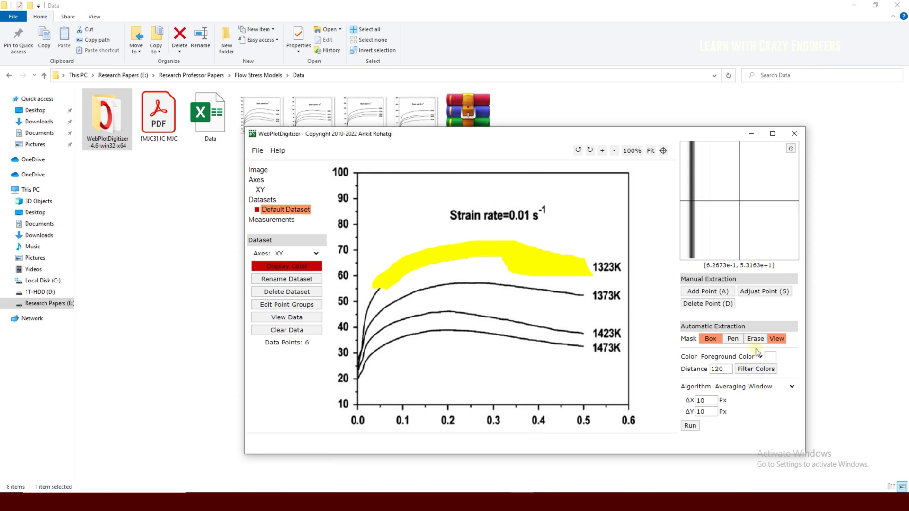
click(770, 356)
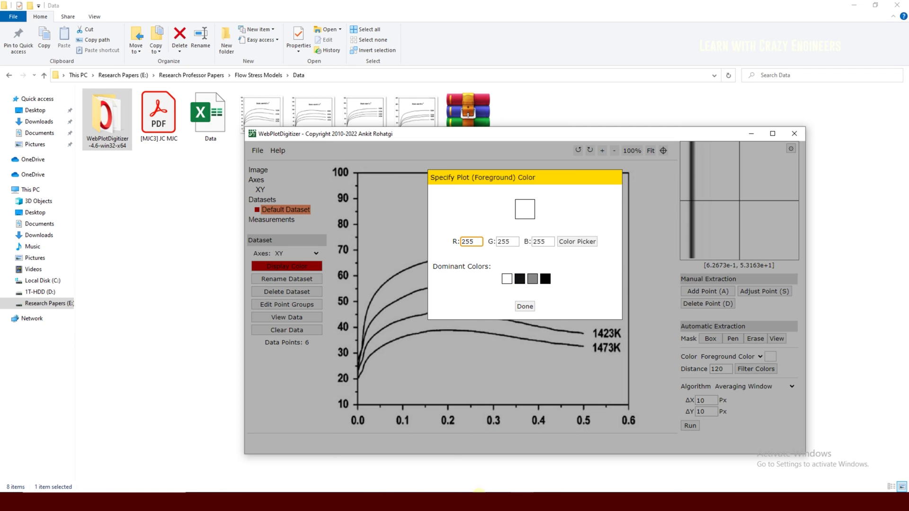
click(479, 490)
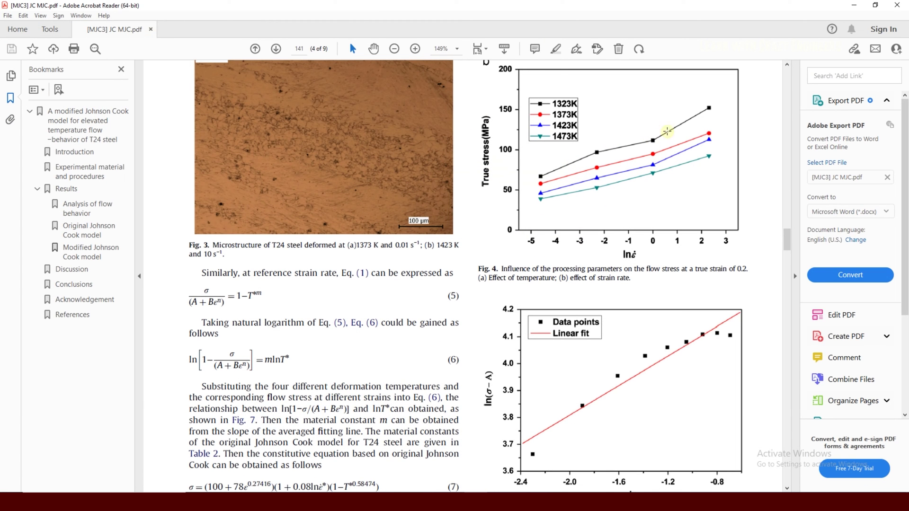
scroll(697, 113, up, 1)
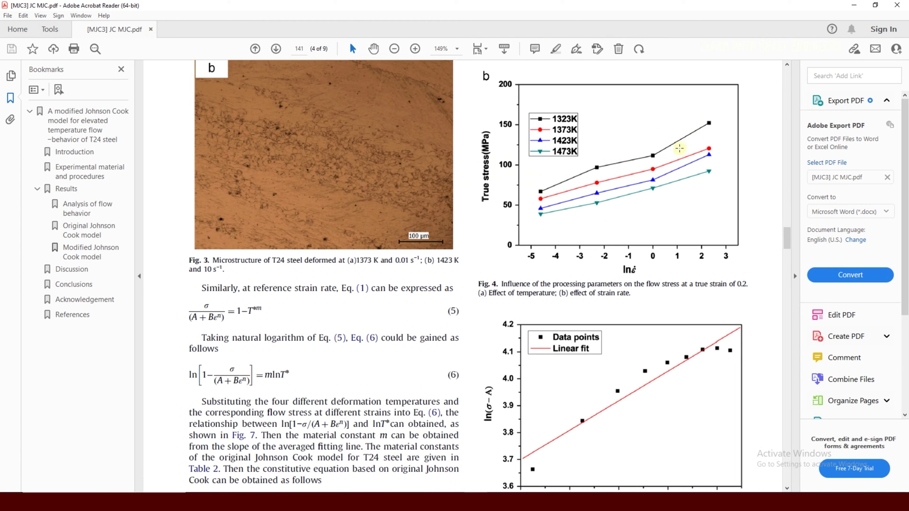
drag(657, 113, 725, 204)
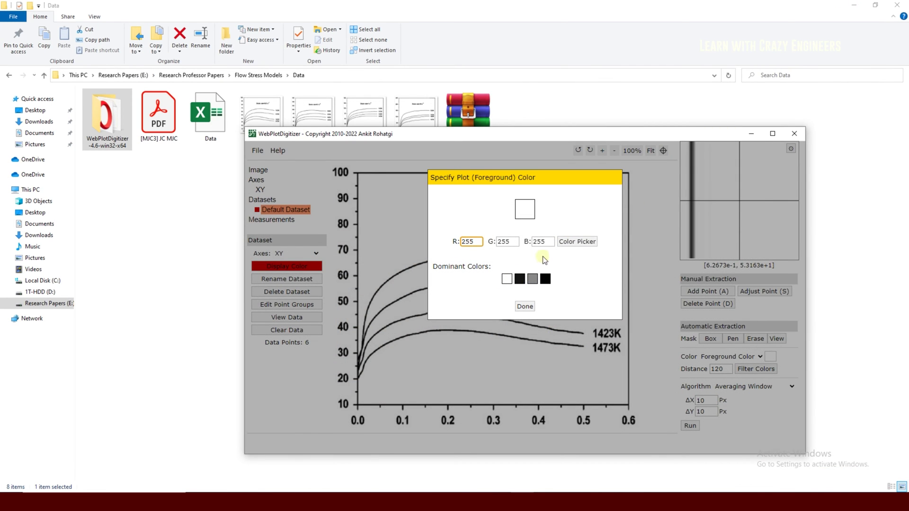
Pick the foreground color from the 1323K curve in WebPlotDigitizer (R 19, G 19, B 19) and preview the color filter
click(564, 244)
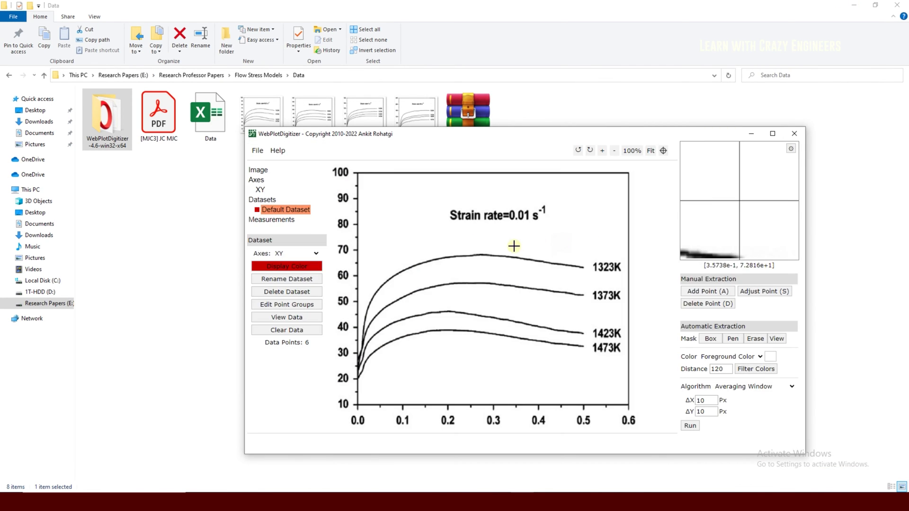
click(487, 255)
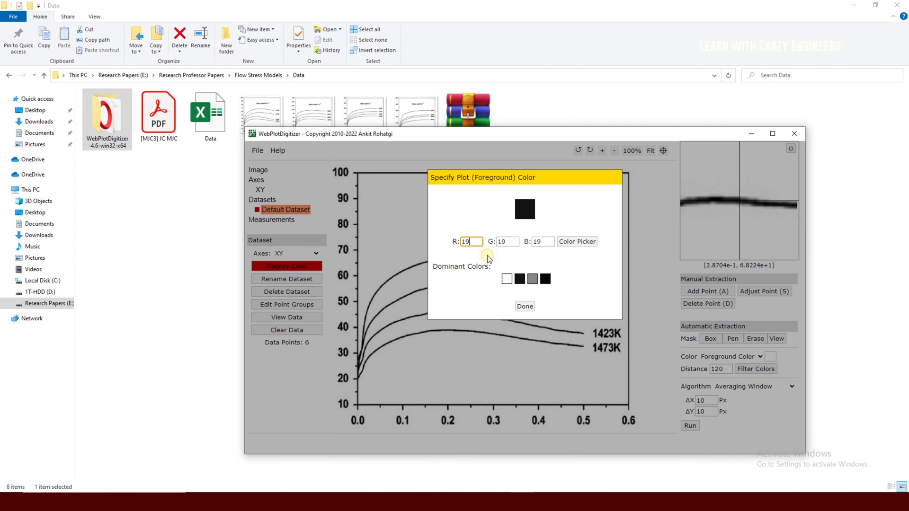
click(525, 306)
click(756, 369)
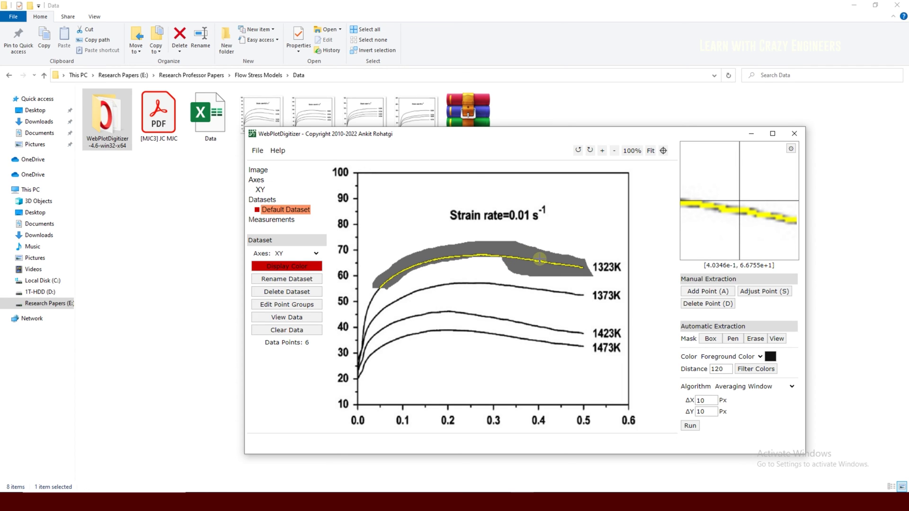
Preview the color filter on the masked 1323K curve with distances of 10 and 50
drag(722, 373, 695, 370)
click(739, 374)
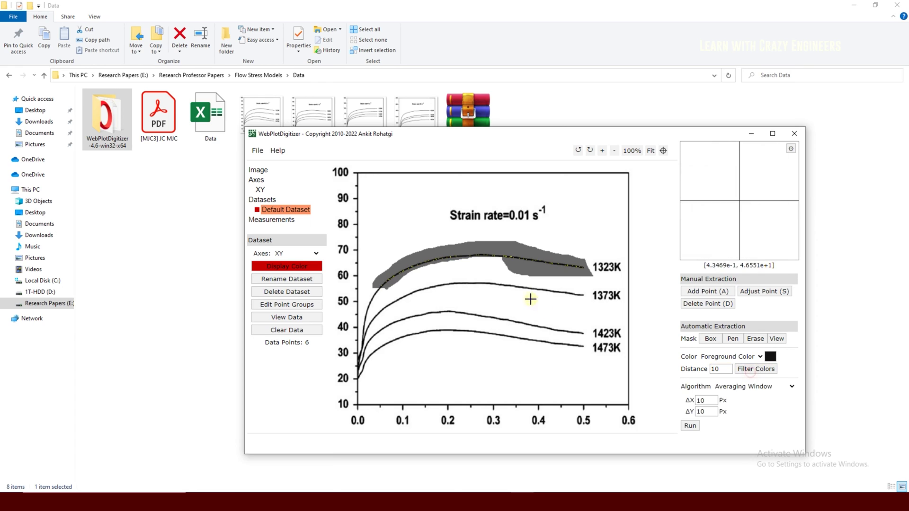
drag(725, 369, 675, 368)
text(50)
click(739, 370)
Filter the colors at distance 120 and run the Averaging Window extraction with ΔX and ΔY of 10 px
click(715, 369)
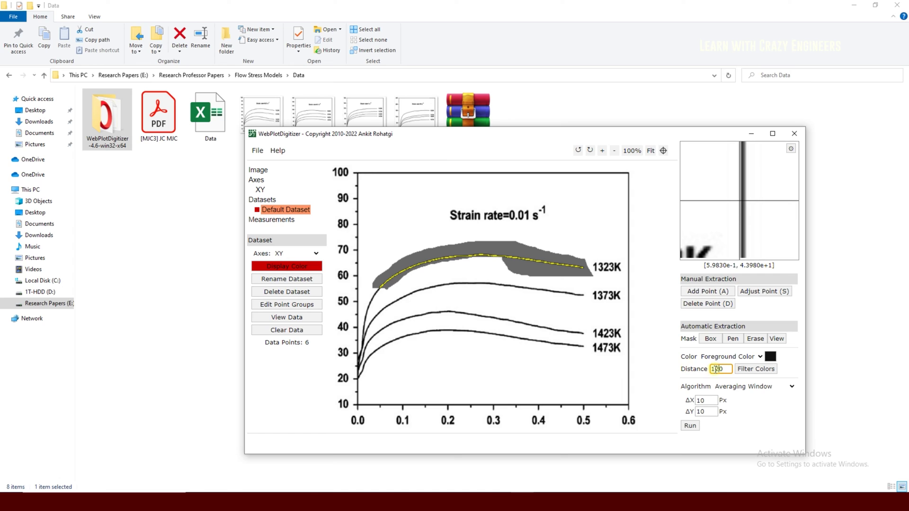
click(748, 369)
click(697, 426)
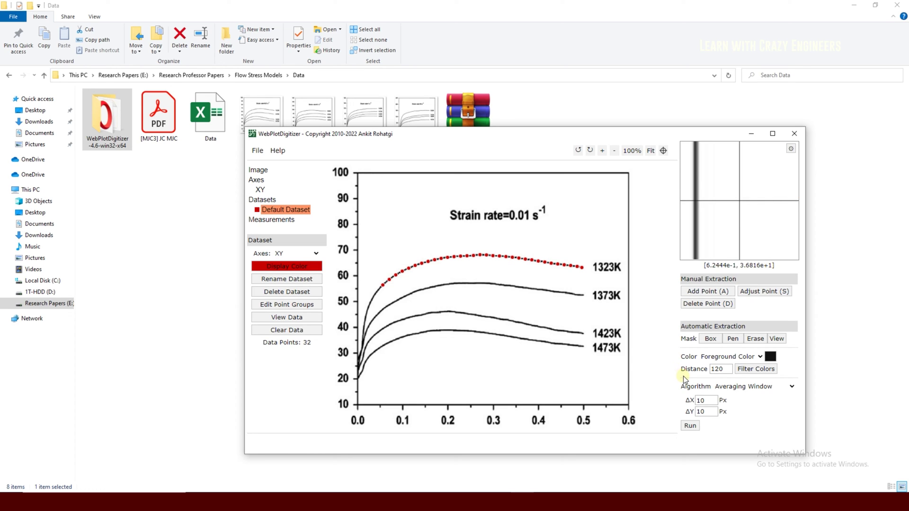
Rerun the extraction of the 1323K curve with ΔX and ΔY of 5 px, and again with 15 px
drag(710, 400, 689, 401)
click(702, 411)
text(5)
click(689, 425)
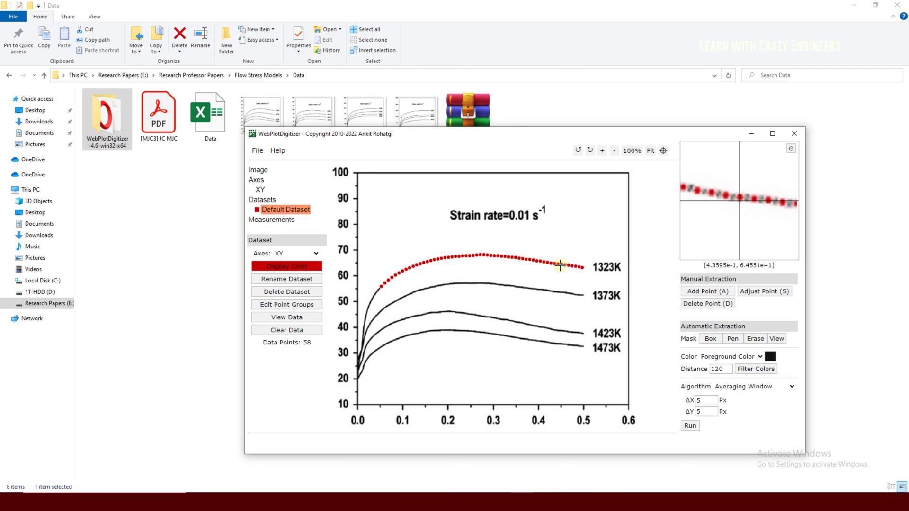
drag(708, 401, 689, 413)
text(1515)
click(691, 426)
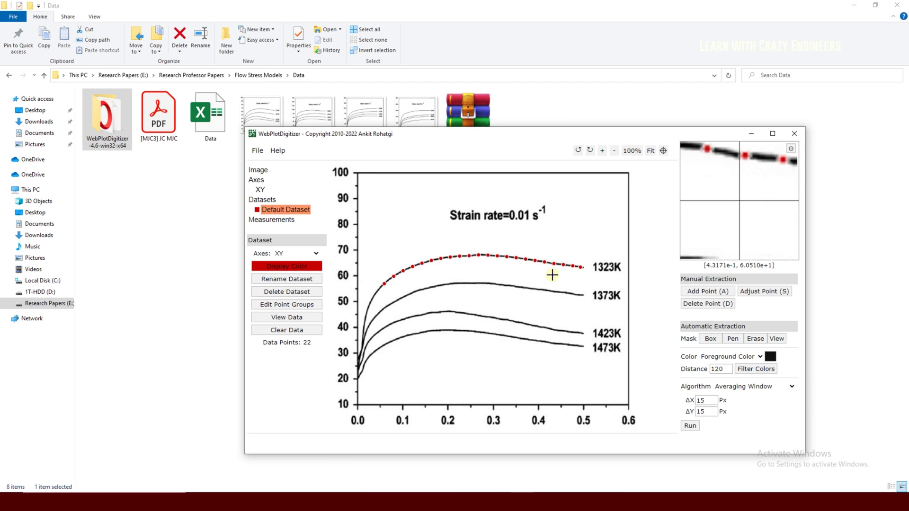
Compare denser extractions of the 1323K curve using ΔX and ΔY of 5 px and of 1 px
click(705, 412)
double_click(699, 402)
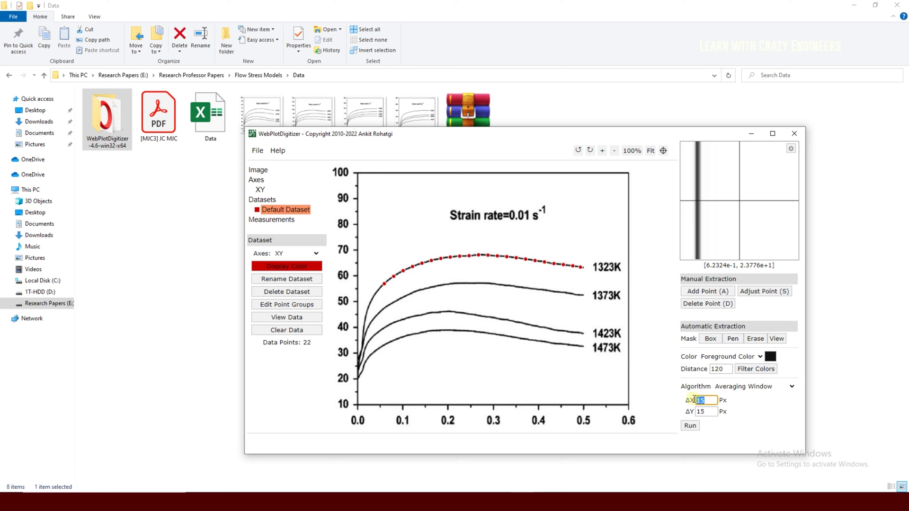
mouse_move(702, 412)
mouse_down()
mouse_move(681, 415)
mouse_move(681, 404)
mouse_move(688, 412)
mouse_up()
text(5)
click(690, 425)
text(11)
click(690, 425)
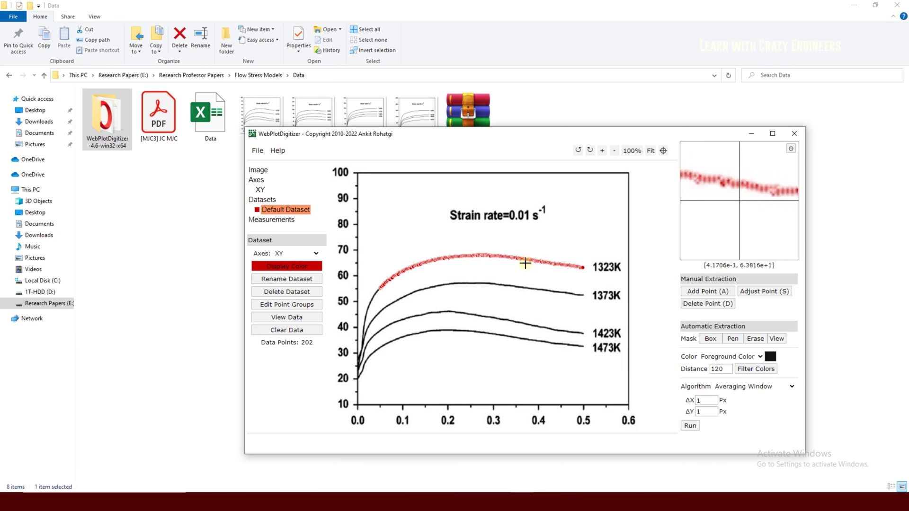
Restore ΔX and ΔY to 10 px and rerun the extraction of the 1323K curve
click(710, 404)
text(0)
click(708, 412)
text(0)
click(691, 426)
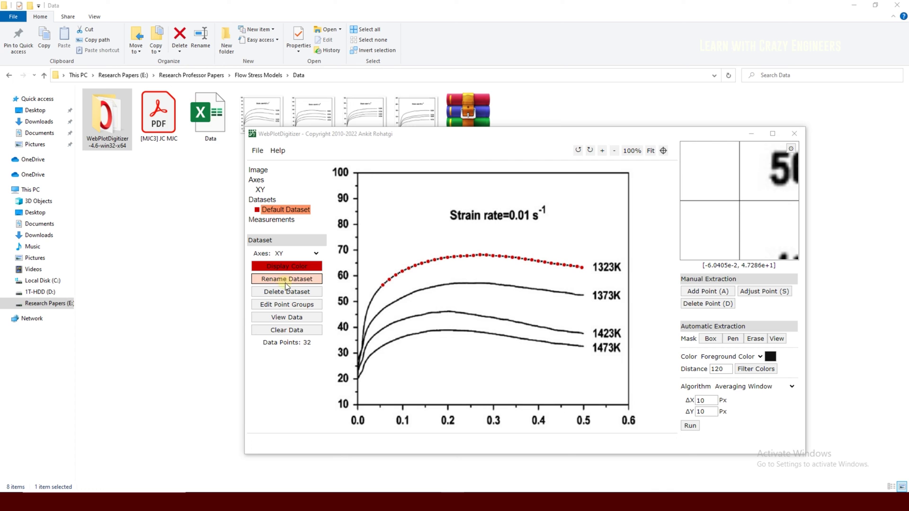
View the acquired data of the Default Dataset and format its numbers as Fixed with 5 digits
click(295, 319)
mouse_move(568, 246)
mouse_down()
mouse_move(572, 310)
mouse_move(565, 244)
mouse_up()
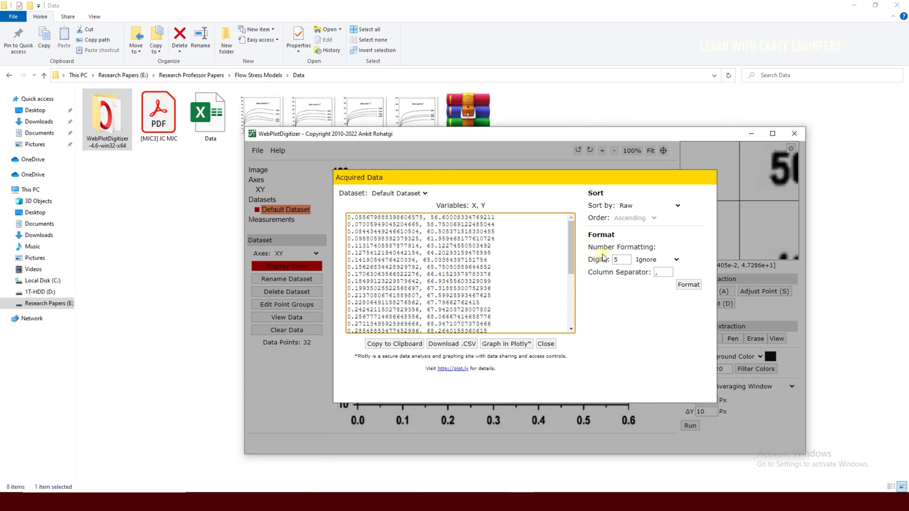
drag(590, 247, 610, 260)
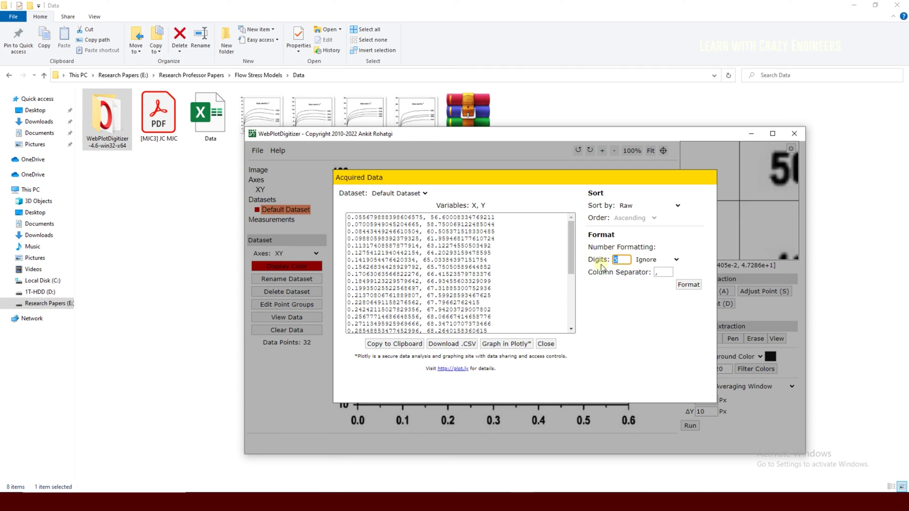
click(656, 260)
click(640, 276)
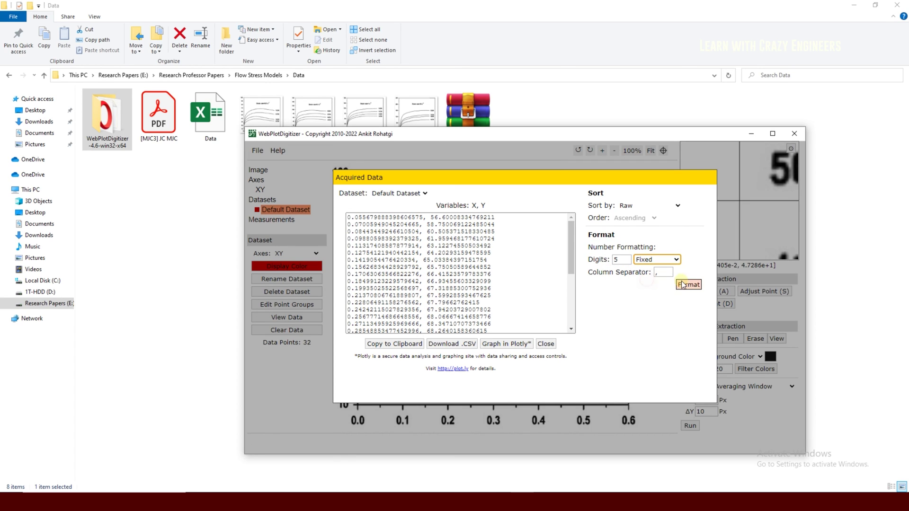
click(689, 285)
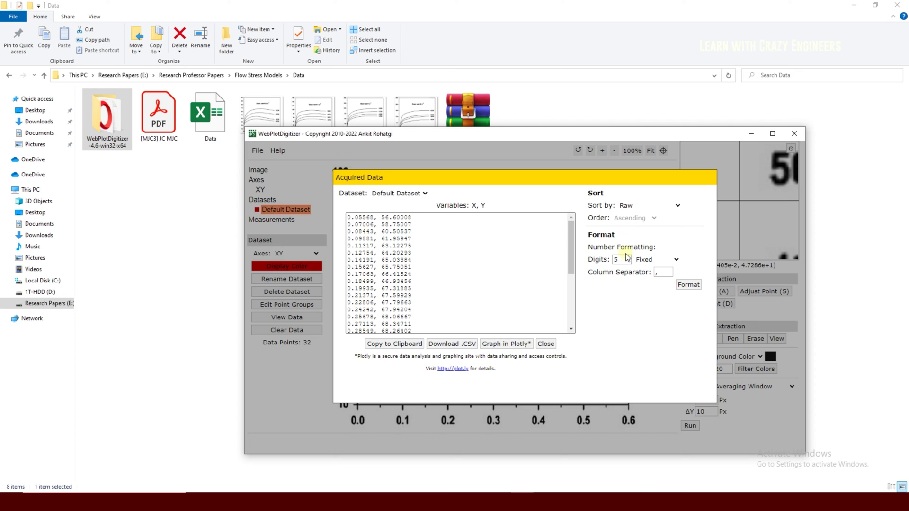
Reformat the acquired data with 3 digits and again with 2 digits
text(3)
click(688, 285)
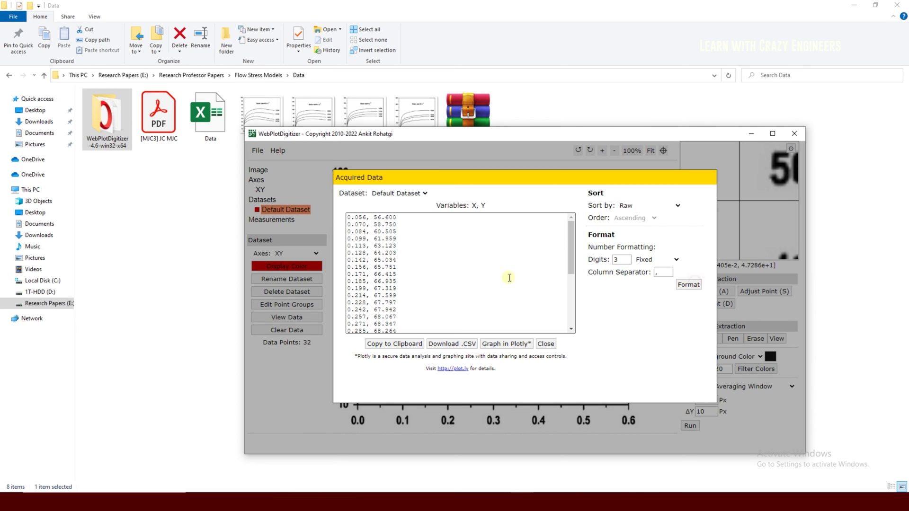
mouse_move(570, 244)
mouse_down()
mouse_move(571, 323)
mouse_move(569, 235)
mouse_up()
drag(621, 259, 605, 260)
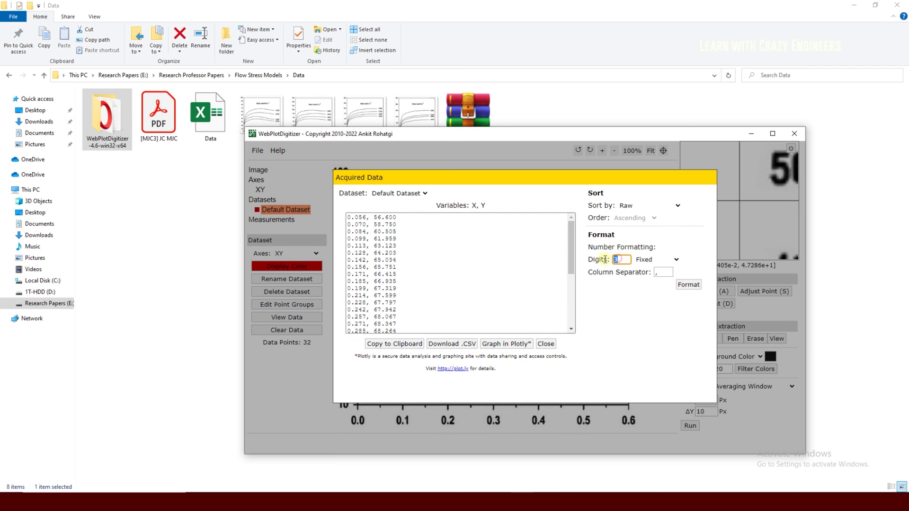
text(2)
click(689, 284)
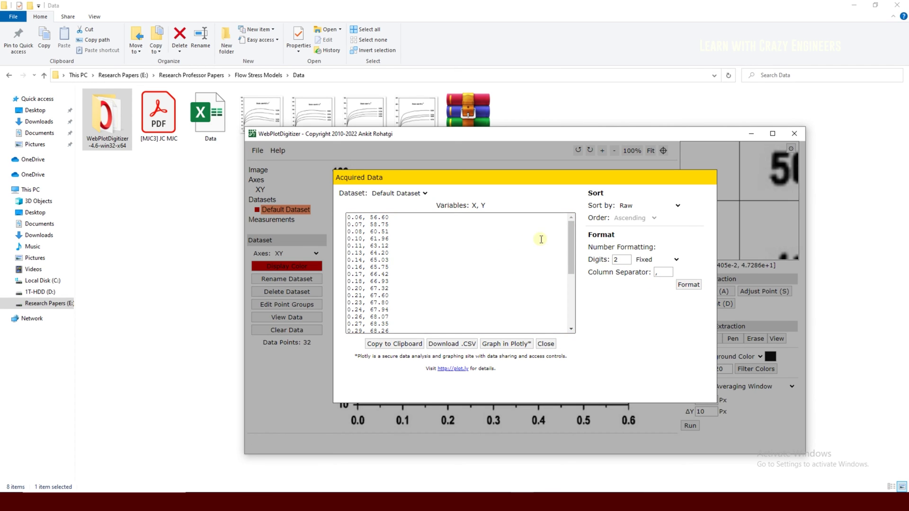
Review the formatted data points and download them as the CSV file Default Dataset in the Data folder
mouse_move(575, 235)
mouse_down()
mouse_move(572, 293)
mouse_move(571, 236)
mouse_up()
click(344, 247)
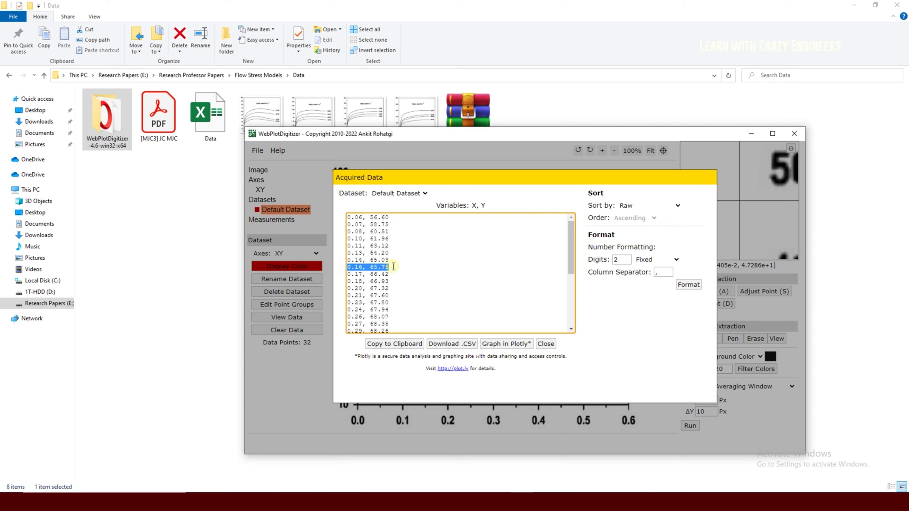
triple_click(365, 306)
scroll(449, 298, down, 2)
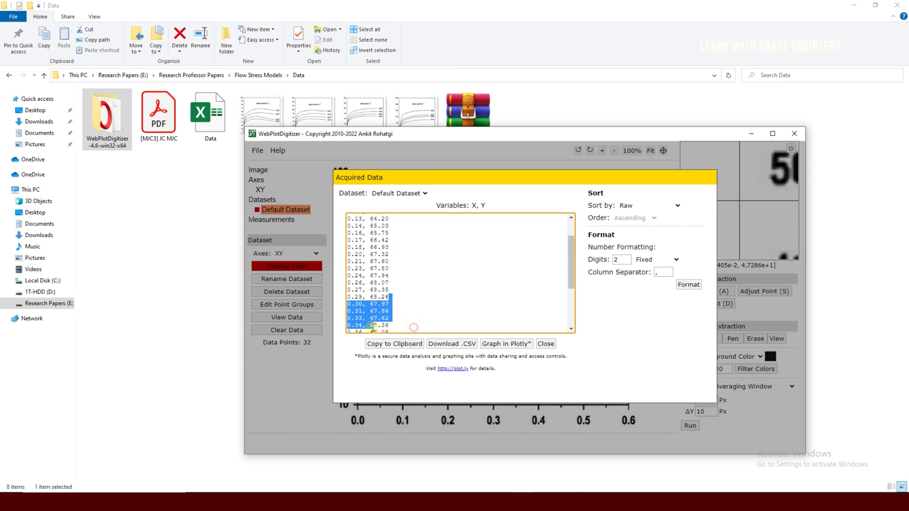
click(468, 310)
scroll(438, 277, down, 3)
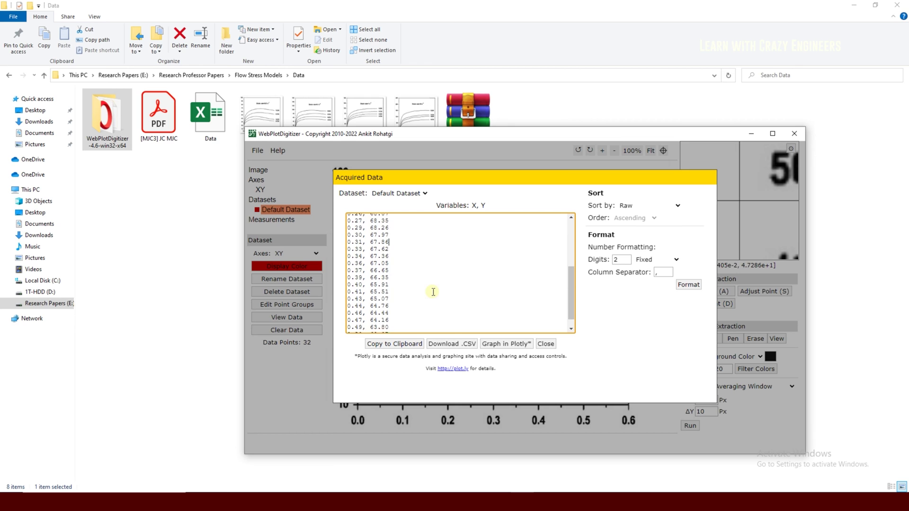
click(448, 343)
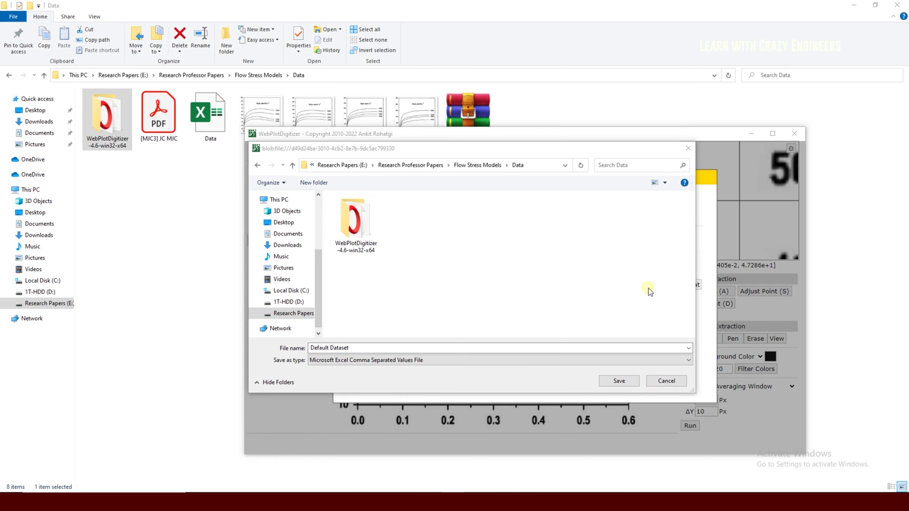
click(619, 381)
Open the saved Default Dataset CSV file from the Data folder in Excel
click(278, 212)
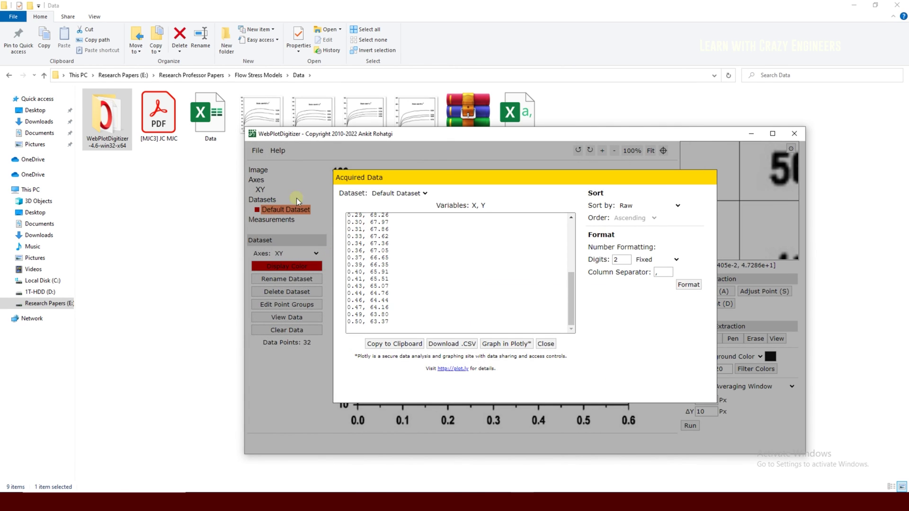
click(592, 110)
double_click(526, 118)
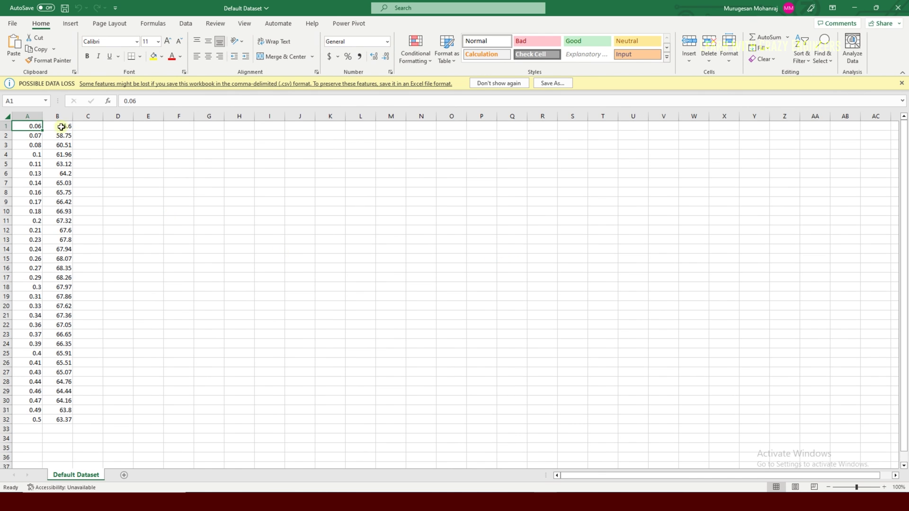
Plot the data in A1:B32 as a scatter chart with smooth lines and move the chart clear of the data columns
drag(34, 126, 55, 418)
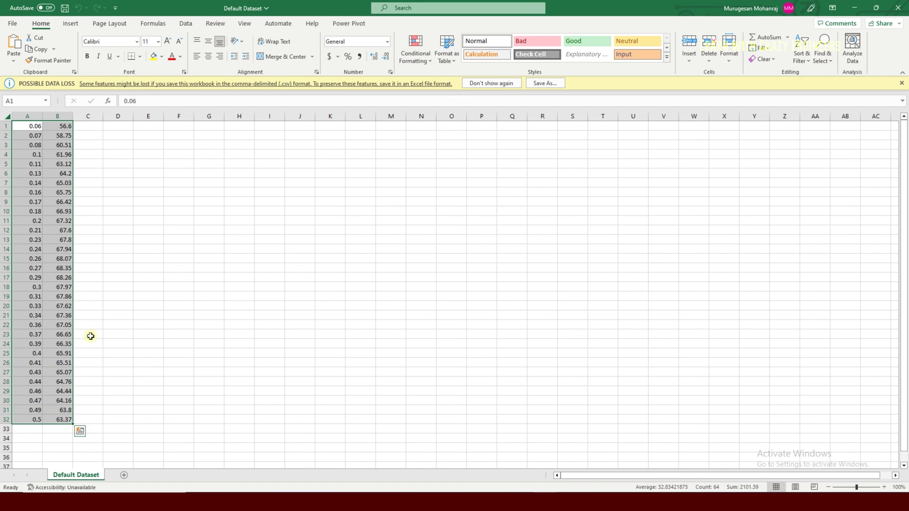
click(71, 24)
click(440, 59)
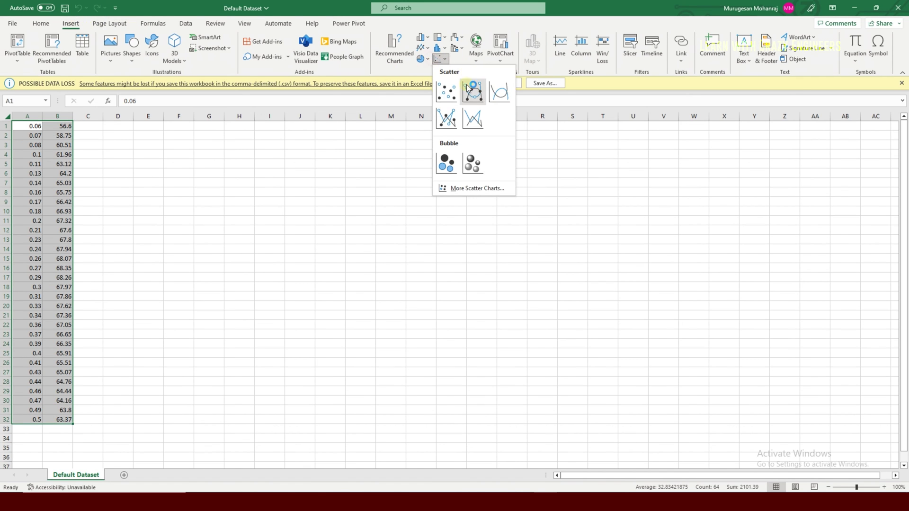
click(508, 96)
drag(447, 258, 529, 227)
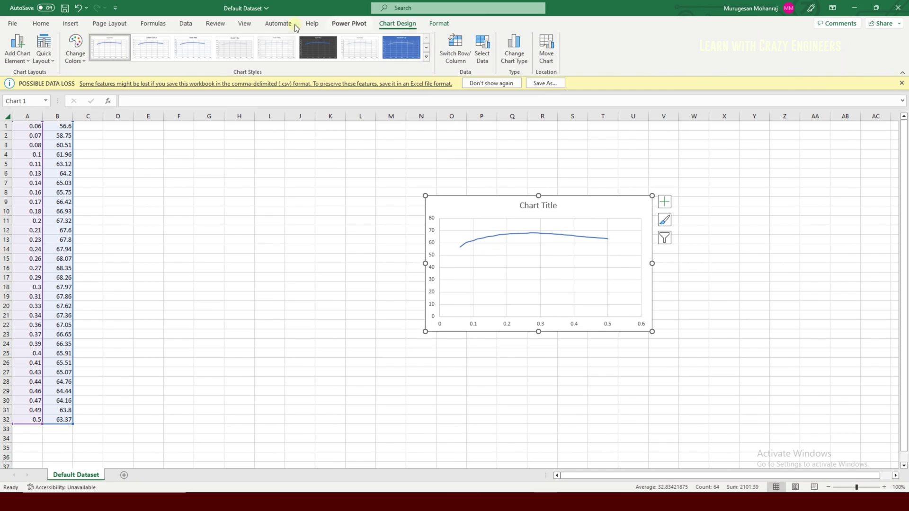
Change the chart to scatter with smooth lines and markers, move it closer to the data, and dismiss the data loss warning
click(70, 24)
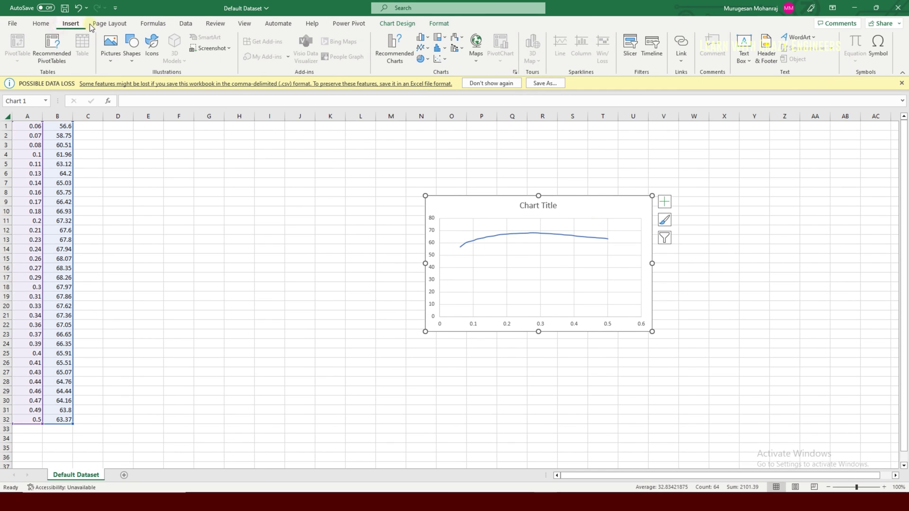
click(440, 59)
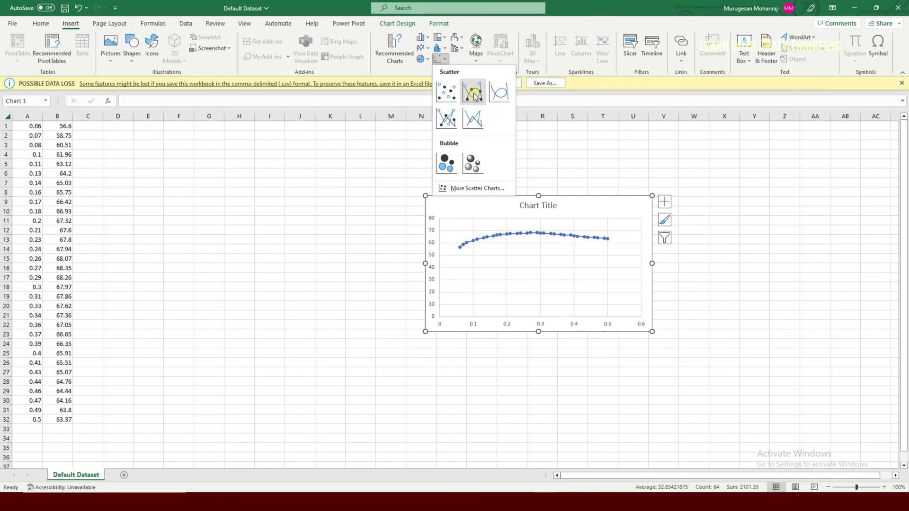
click(475, 96)
drag(599, 202, 421, 211)
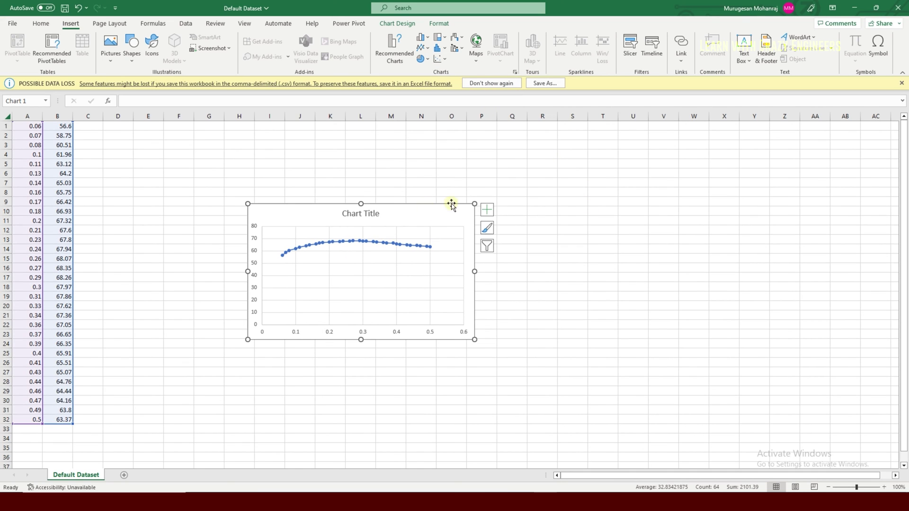
click(901, 84)
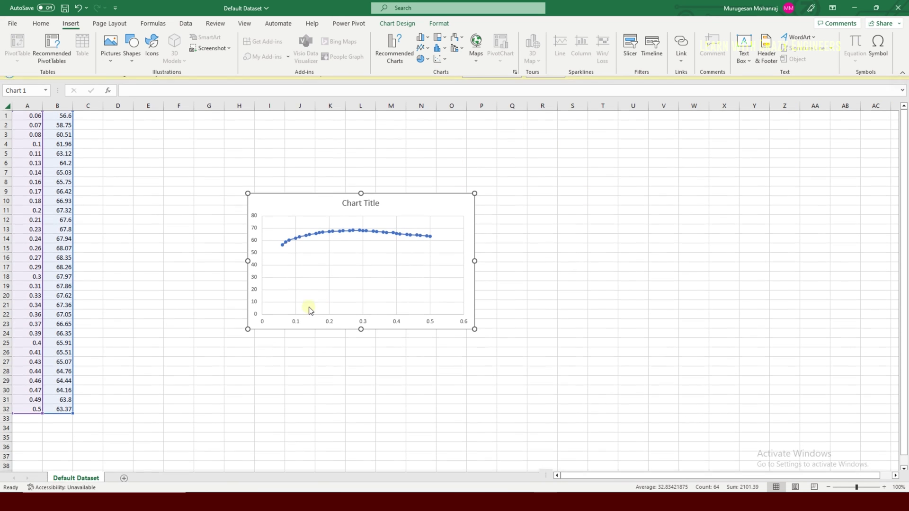
Switch to WebPlotDigitizer and copy the acquired Default Dataset values to the clipboard
click(855, 7)
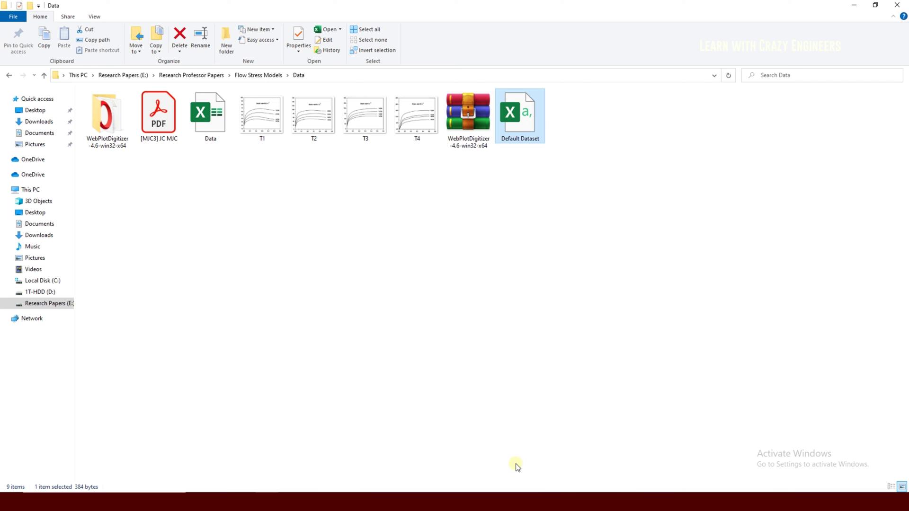
key(alt+Tab)
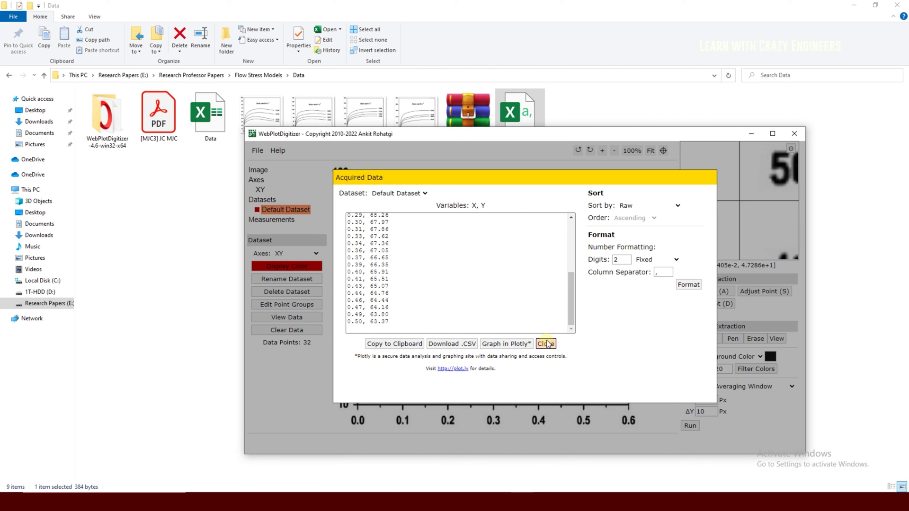
click(405, 344)
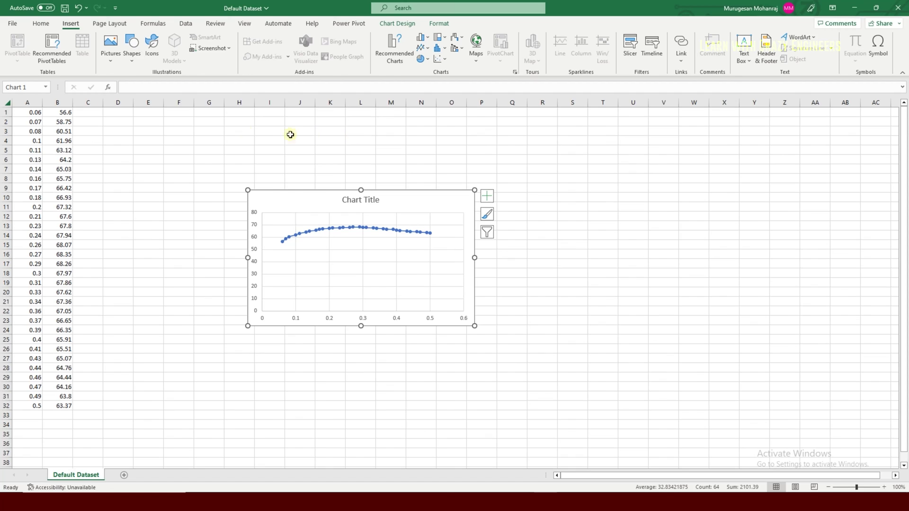
Try pasting the copied data into E1 of the Default Dataset sheet as Unicode text, and undo the paste
click(145, 124)
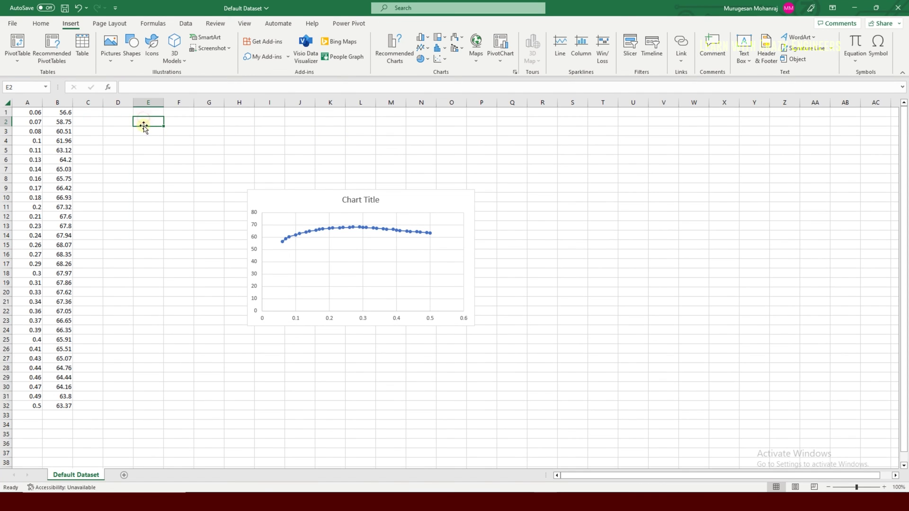
click(41, 23)
click(142, 113)
click(11, 64)
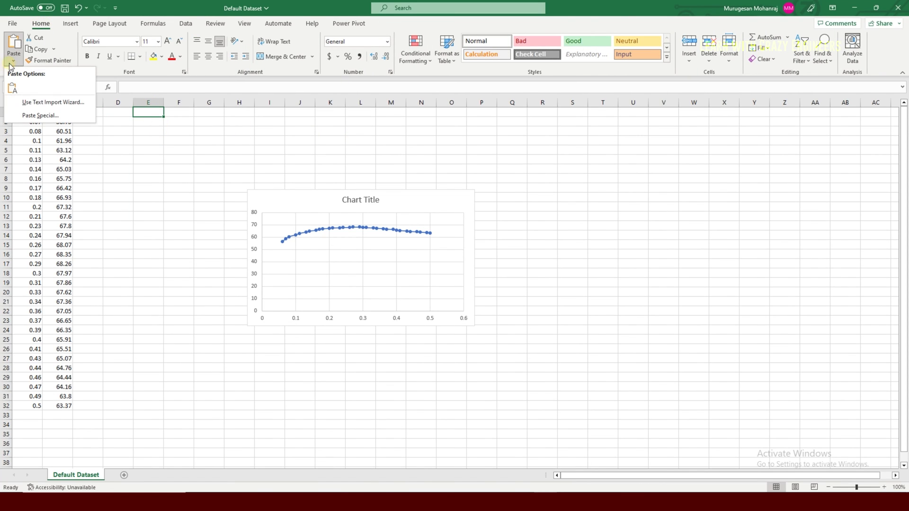
click(40, 116)
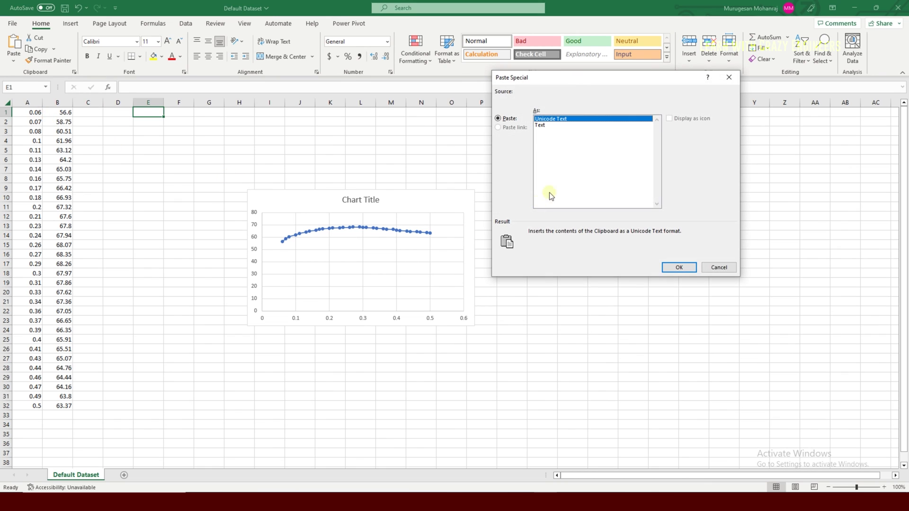
click(681, 268)
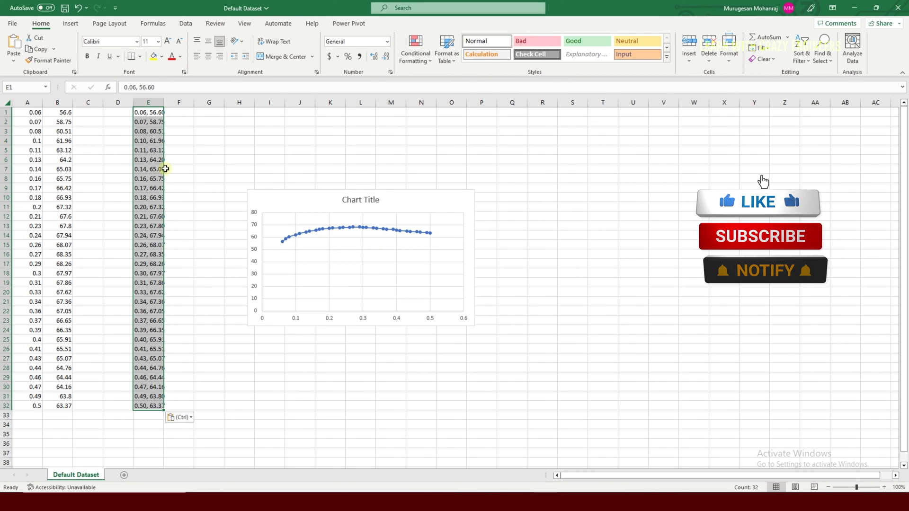
key(ctrl+z)
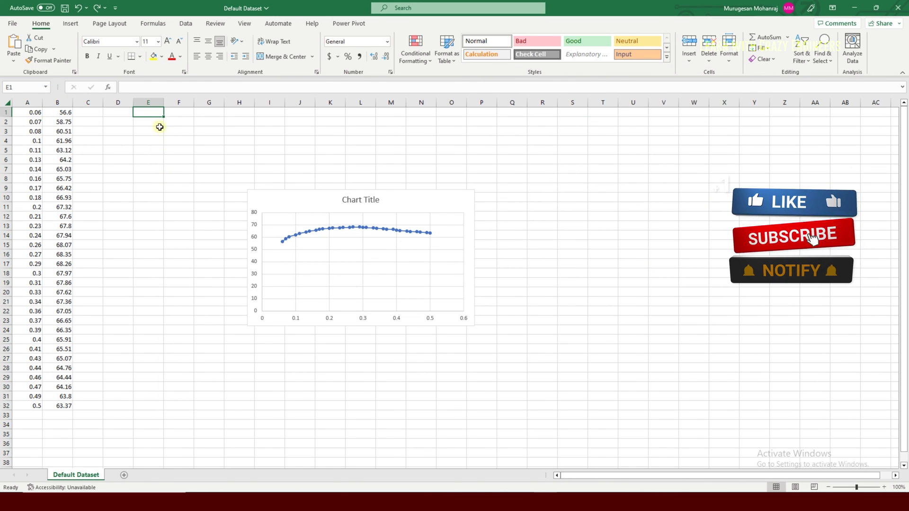
Paste the copied data at E1 with the Text Import Wizard, adding comma as a delimiter and keeping the General column format
click(17, 56)
click(42, 101)
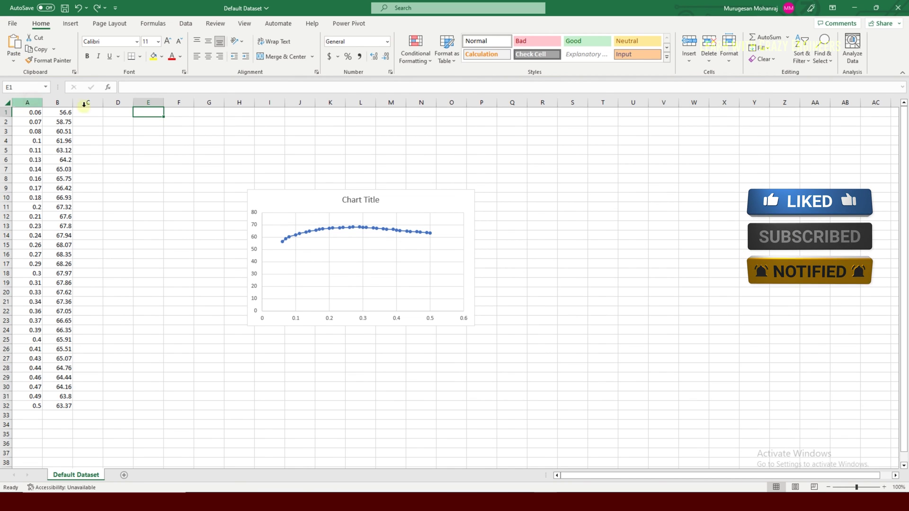
click(689, 267)
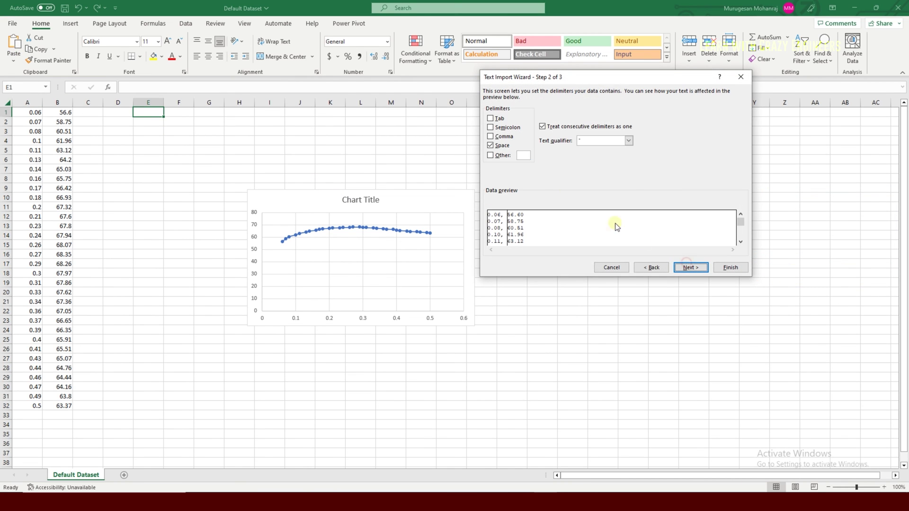
click(505, 136)
click(691, 267)
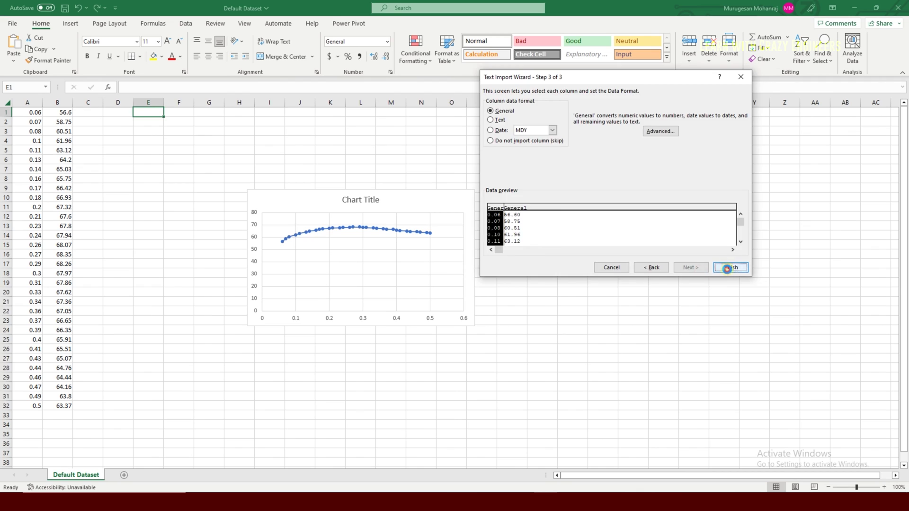
click(729, 267)
Centre-align the imported values in columns E and F
click(602, 321)
drag(159, 102, 179, 102)
click(210, 56)
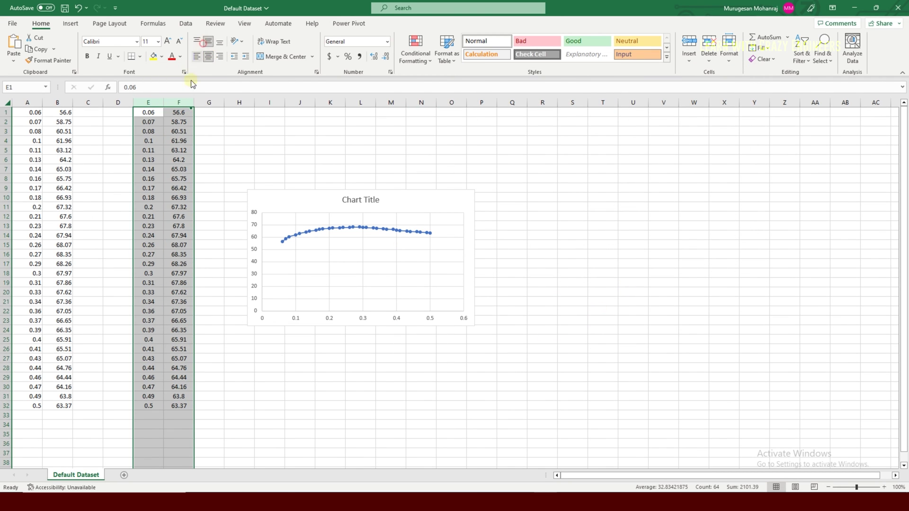
click(253, 144)
Close the Acquired Data dialog in WebPlotDigitizer and open the Data workbook from the Data folder
key(alt+Tab)
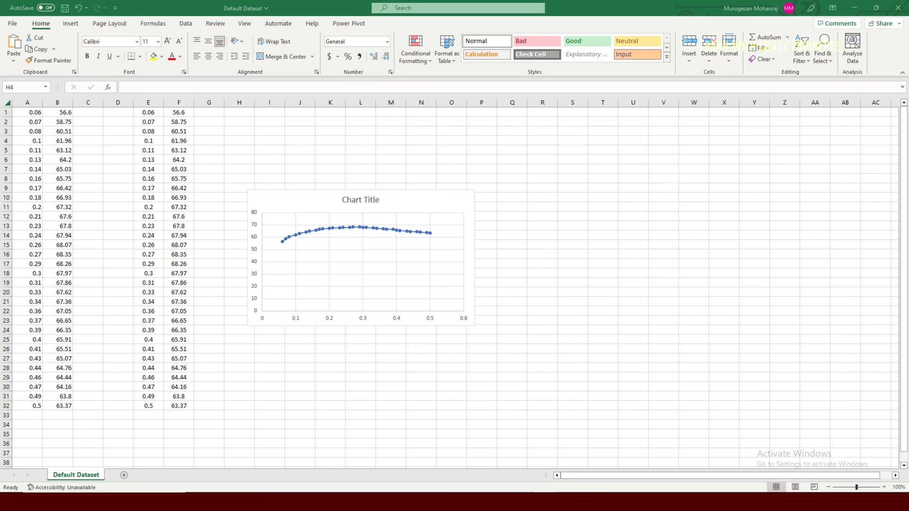
click(546, 344)
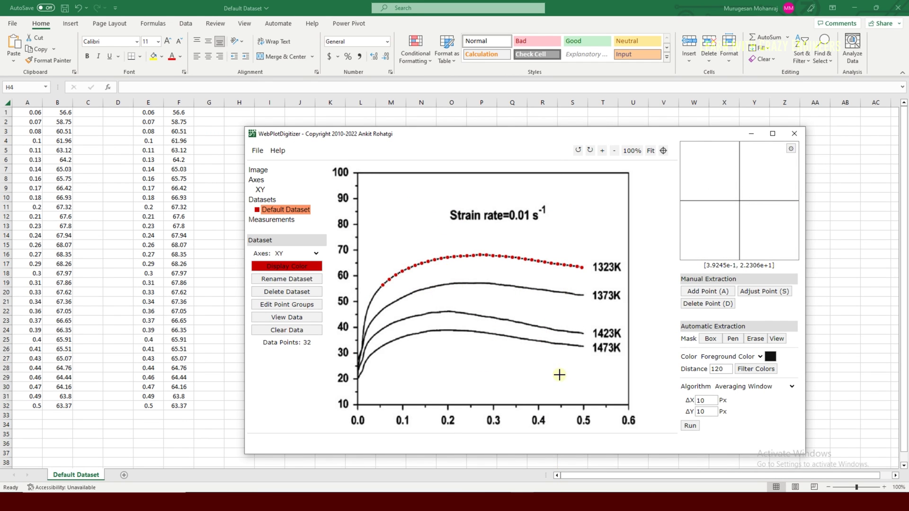
click(854, 8)
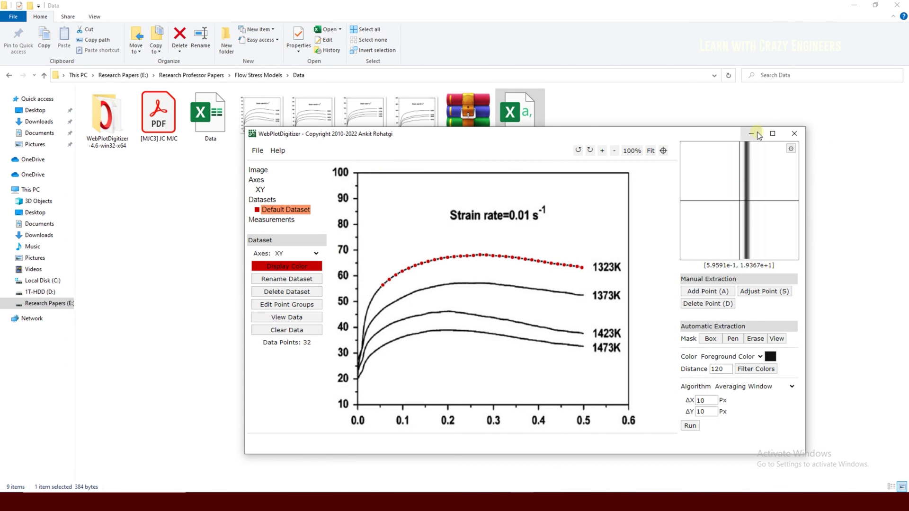
click(751, 133)
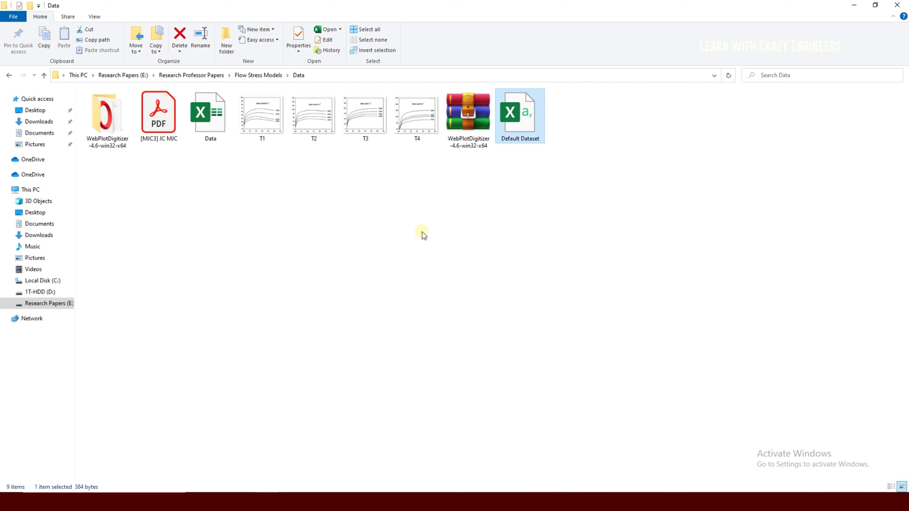
double_click(208, 116)
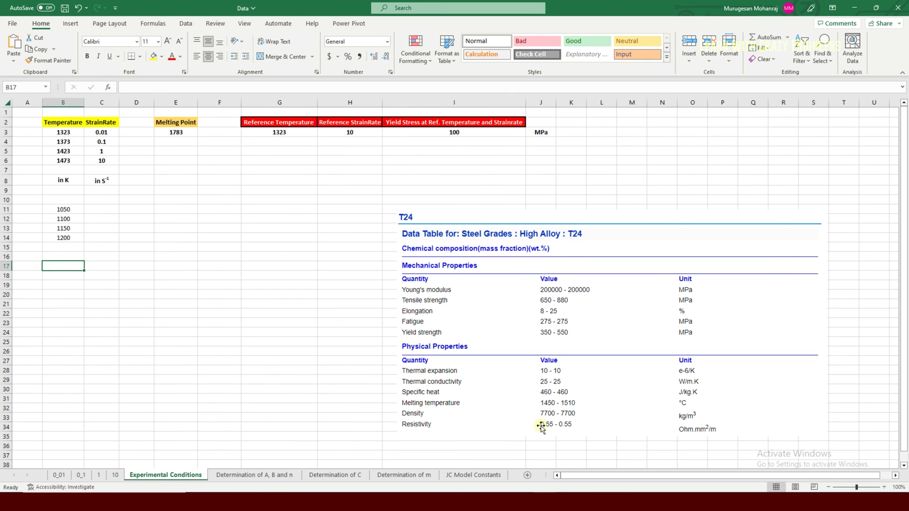
Close the Default Dataset workbook without saving its changes and return to the Experimental Conditions sheet
mouse_move(571, 462)
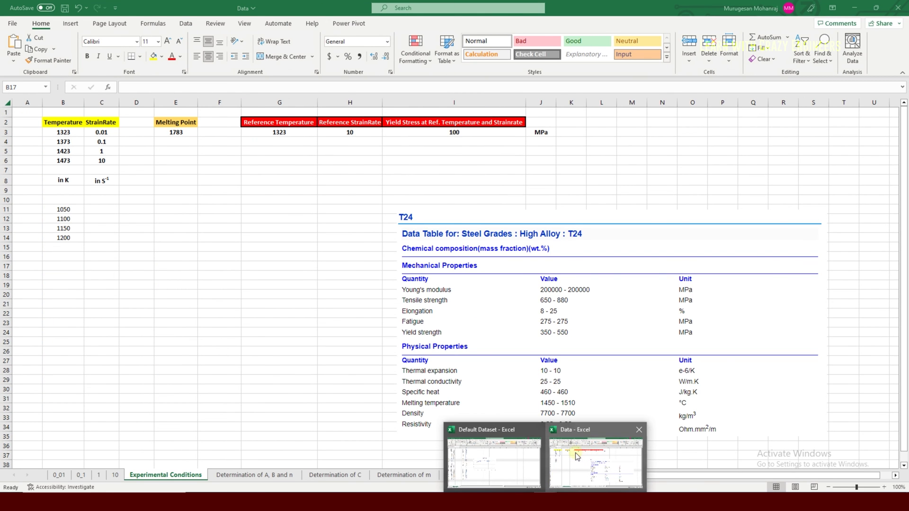
click(524, 454)
click(899, 8)
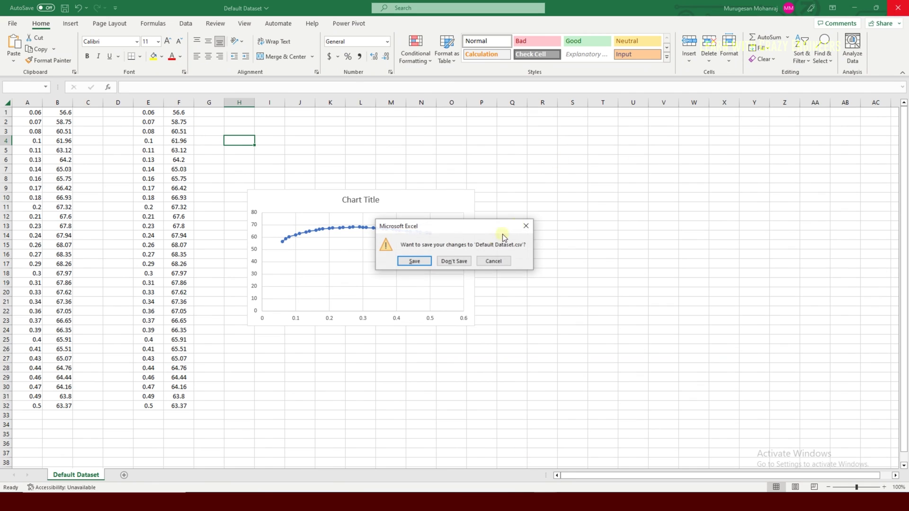
click(453, 261)
click(328, 256)
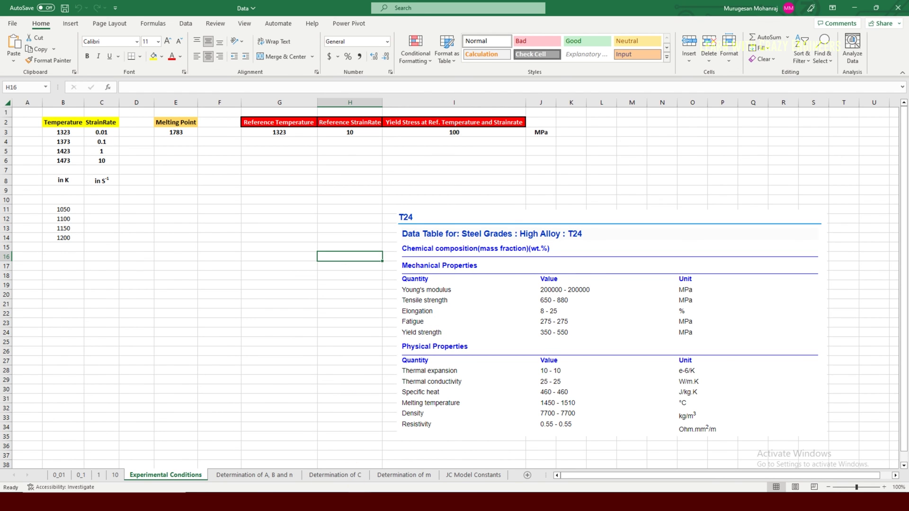
Switch to Chrome, search Google in a new tab for "t24 steel melt temperature" and open the SteelGr T24 properties page
mouse_move(402, 478)
click(404, 462)
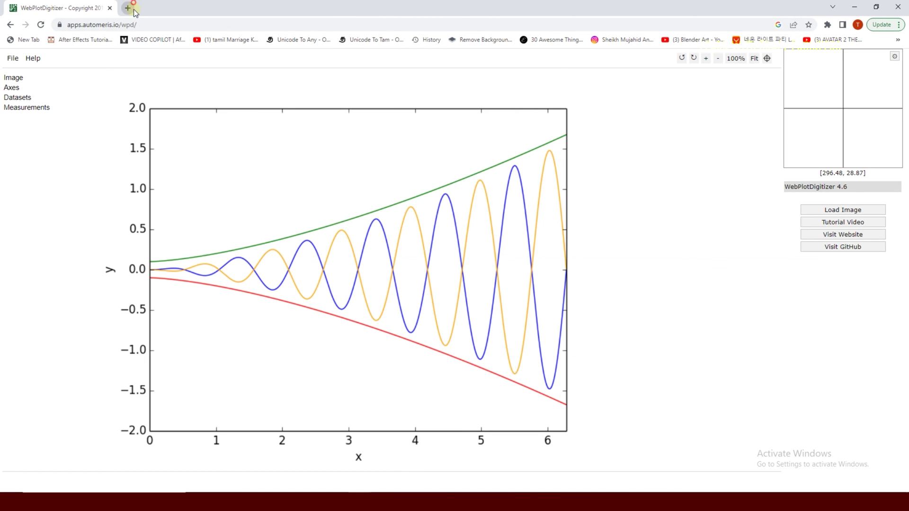
click(128, 8)
text(t34)
key(Return)
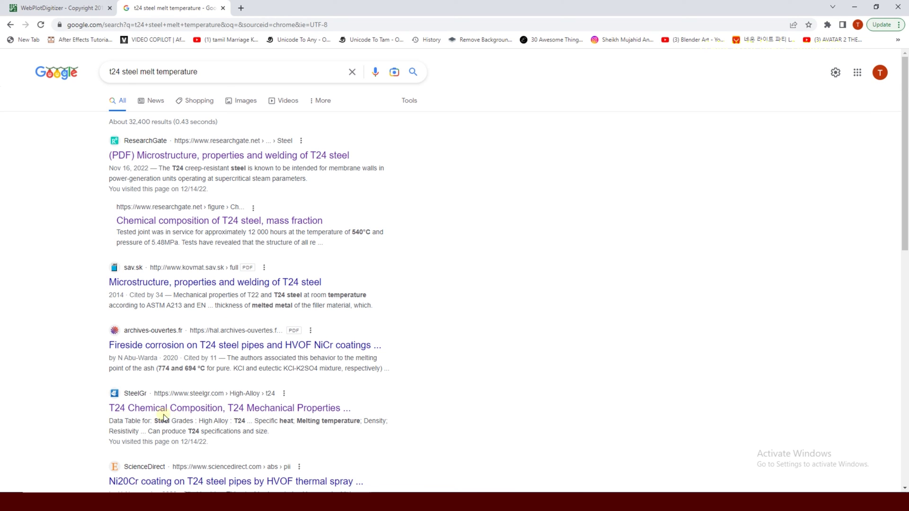
click(256, 408)
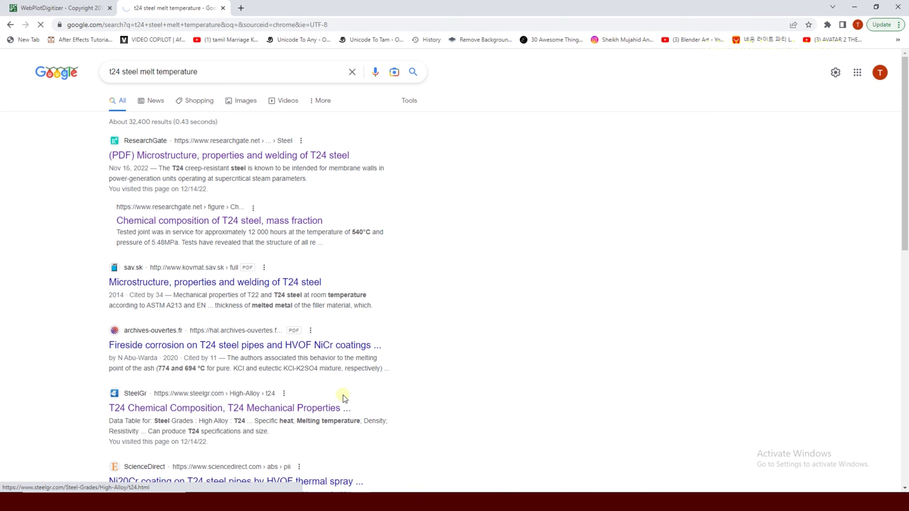
Examine the T24 mechanical properties and the melting temperature range and unit, and return to the Experimental Conditions sheet in Excel
scroll(387, 237, down, 1)
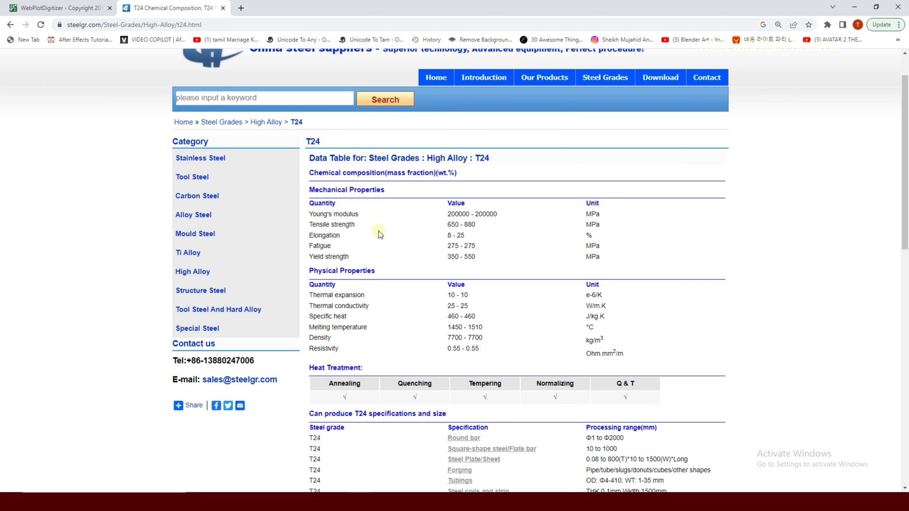
drag(308, 214, 427, 251)
drag(621, 258, 307, 212)
click(386, 303)
drag(308, 327, 483, 330)
click(488, 331)
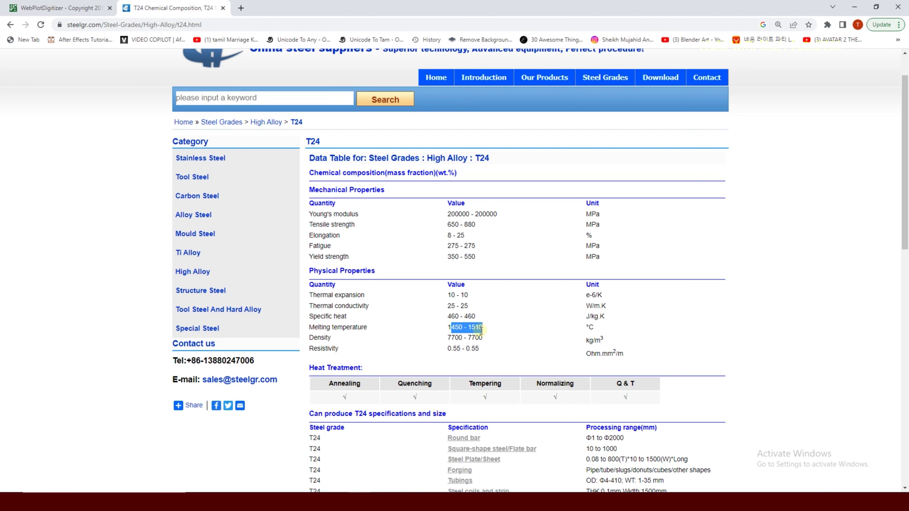
drag(587, 327, 601, 330)
click(602, 330)
drag(484, 328, 449, 326)
click(496, 334)
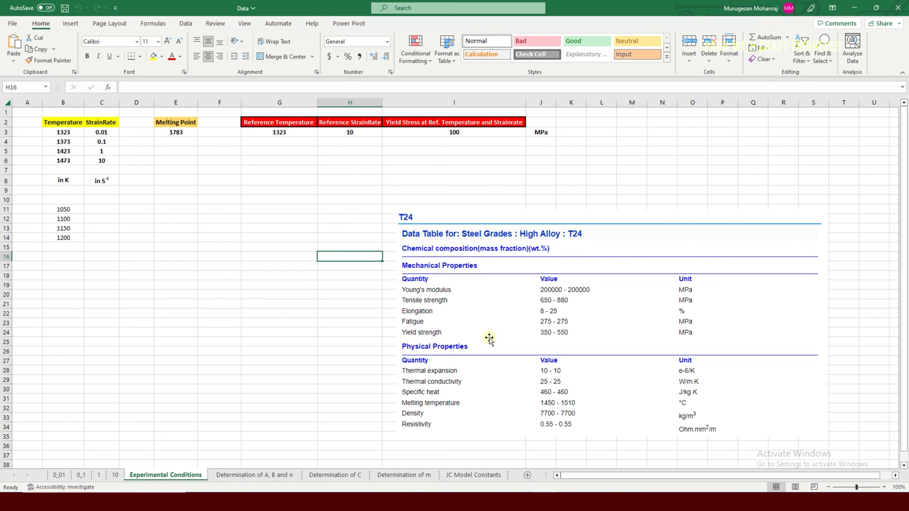
click(295, 332)
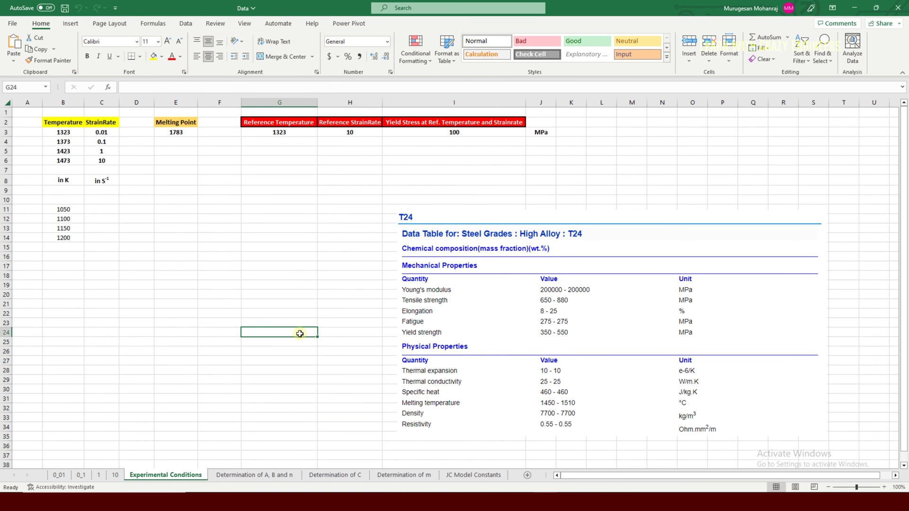